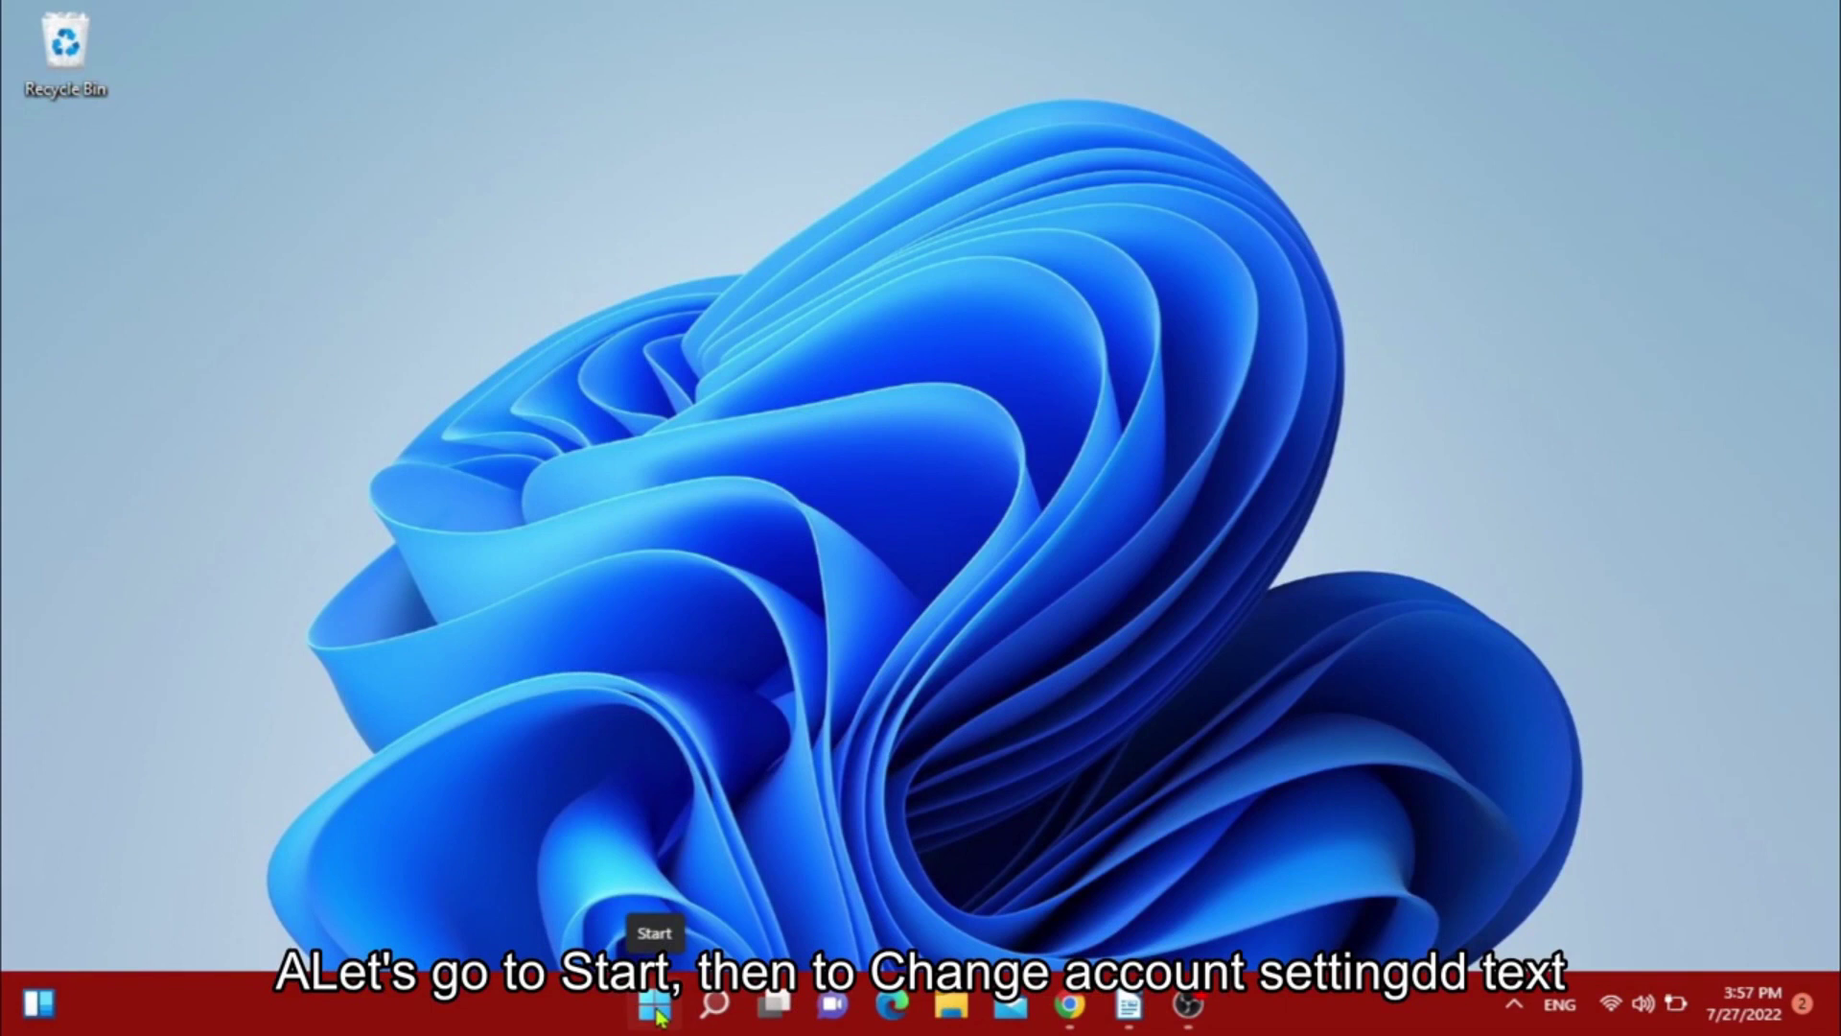
- Go from the Start menu account options to Accounts > Family & other users
click(657, 1015)
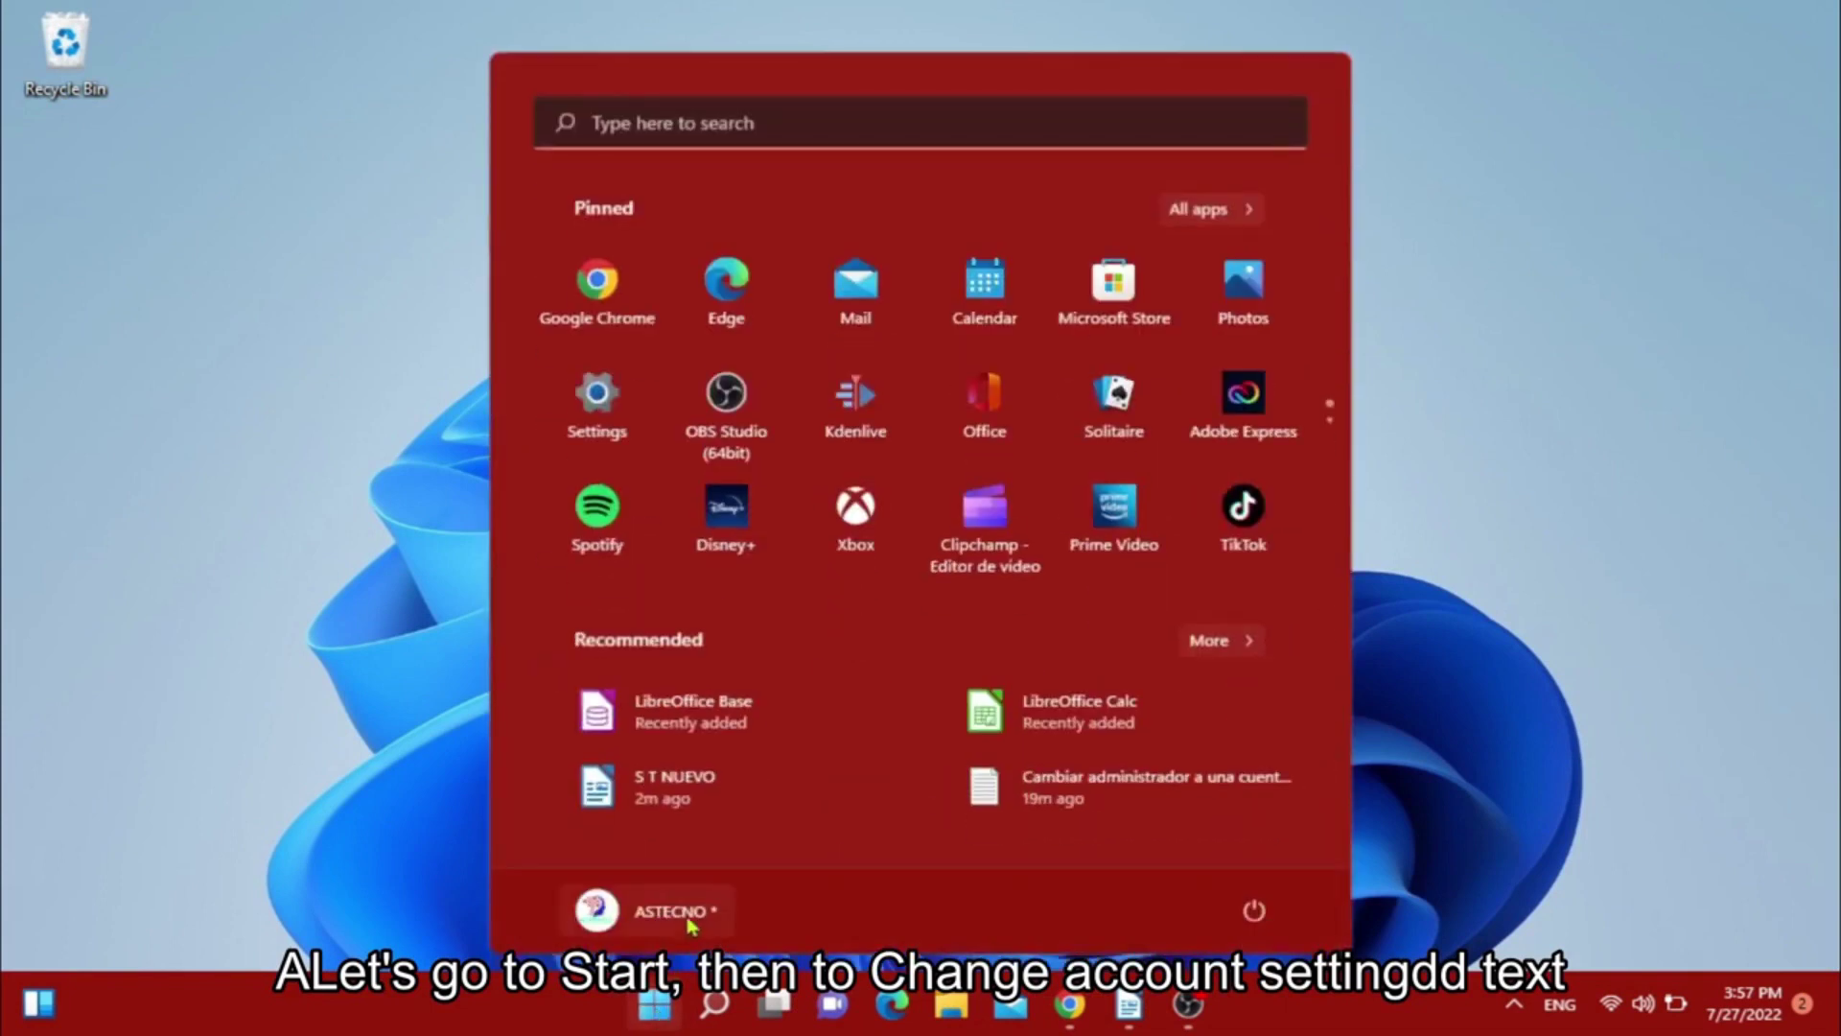
click(689, 927)
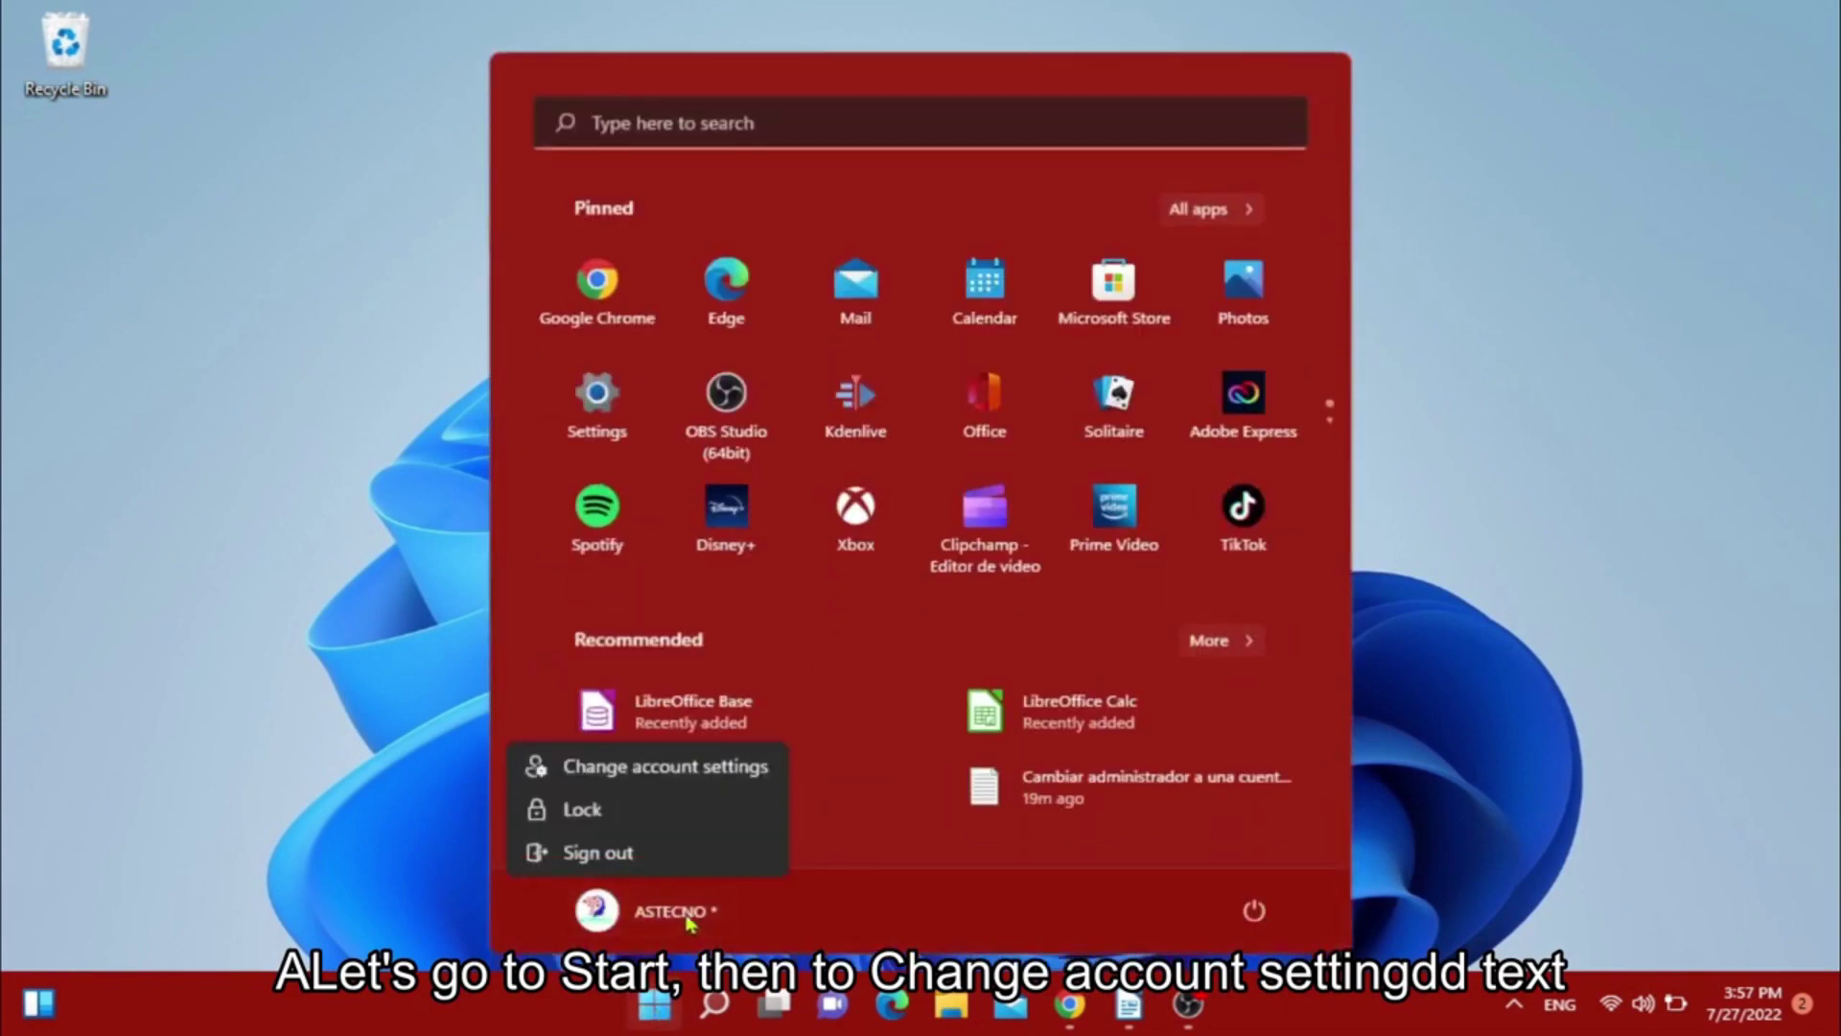
click(669, 781)
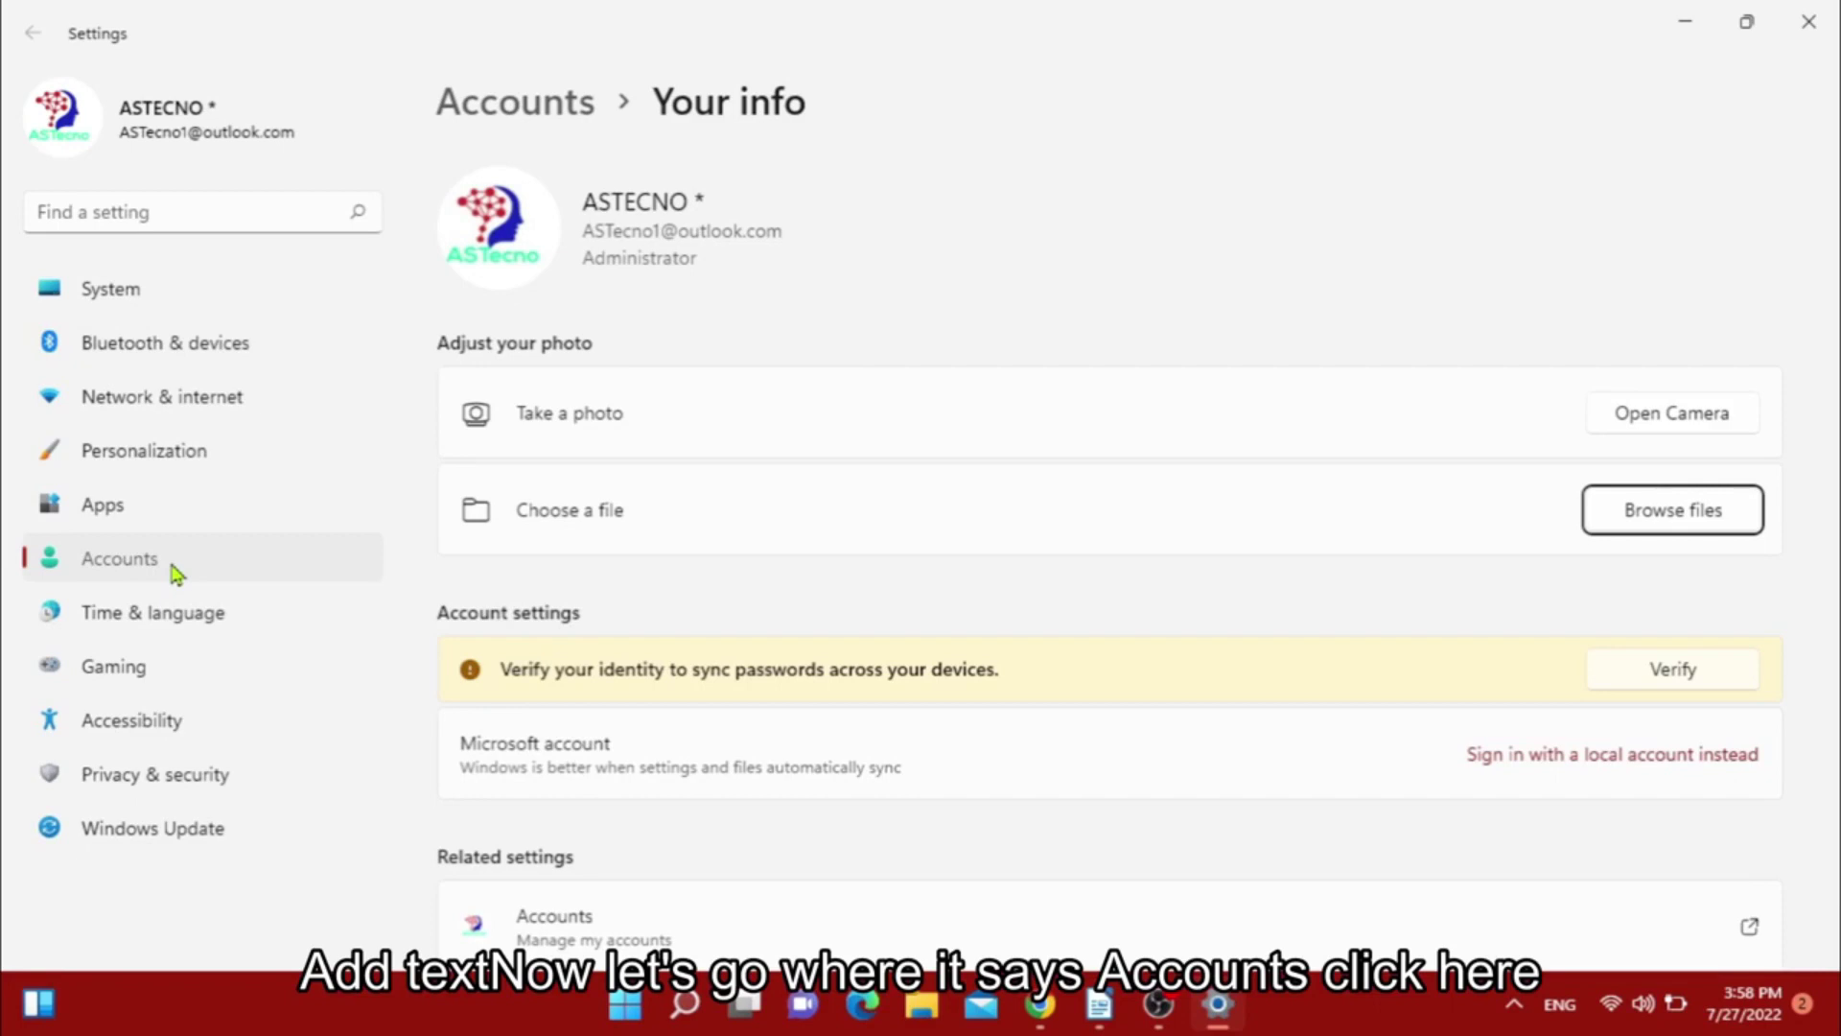
click(170, 571)
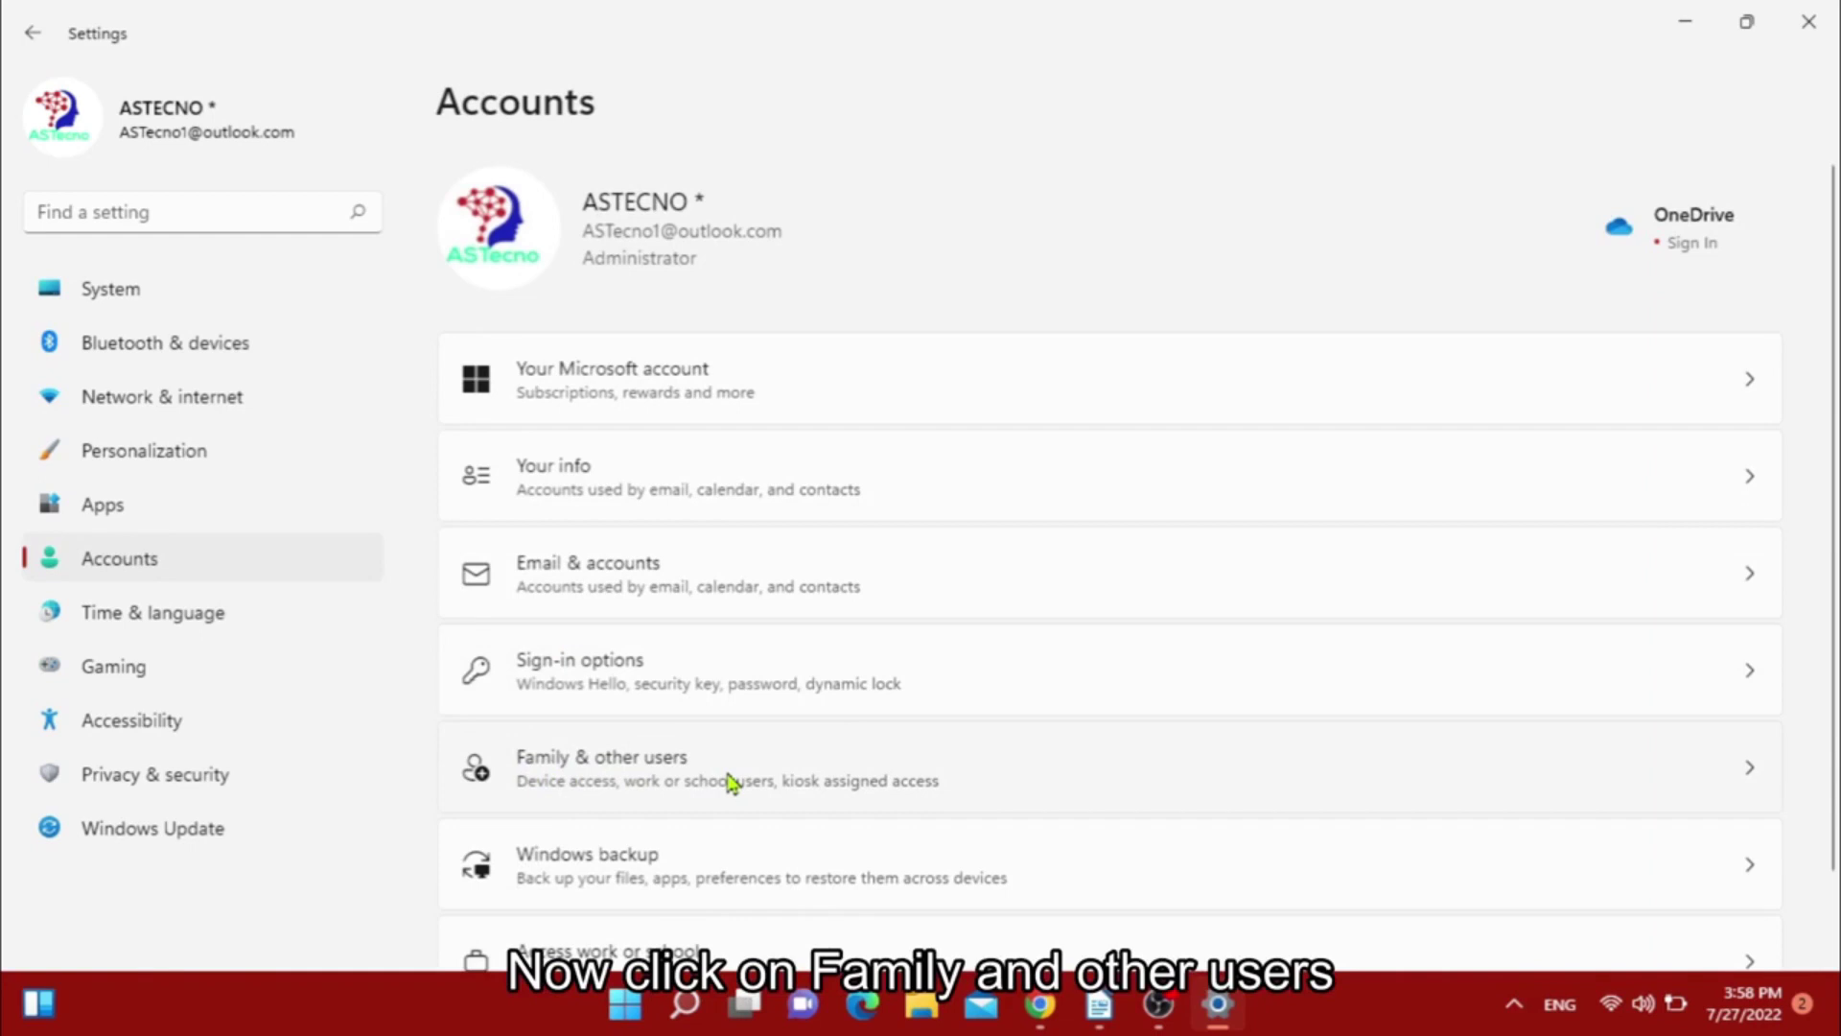
click(732, 781)
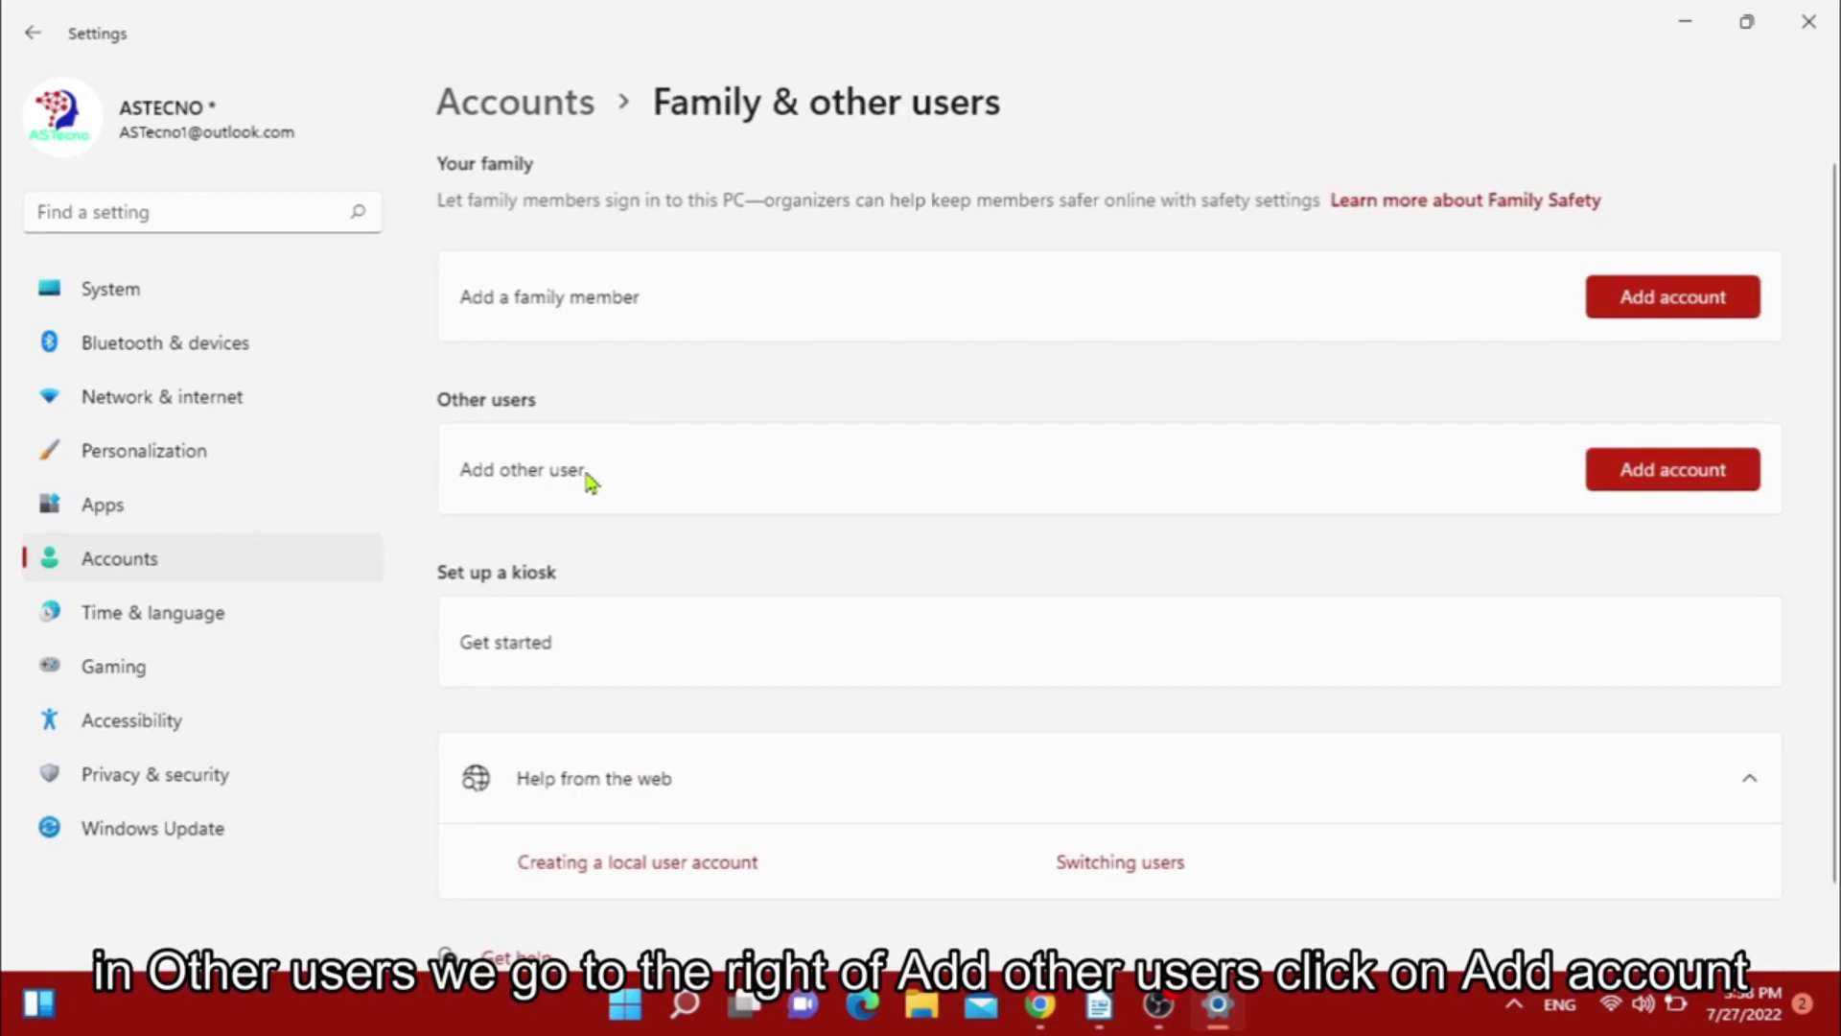
- Add a local user named Ruben without a Microsoft account or password
click(1661, 474)
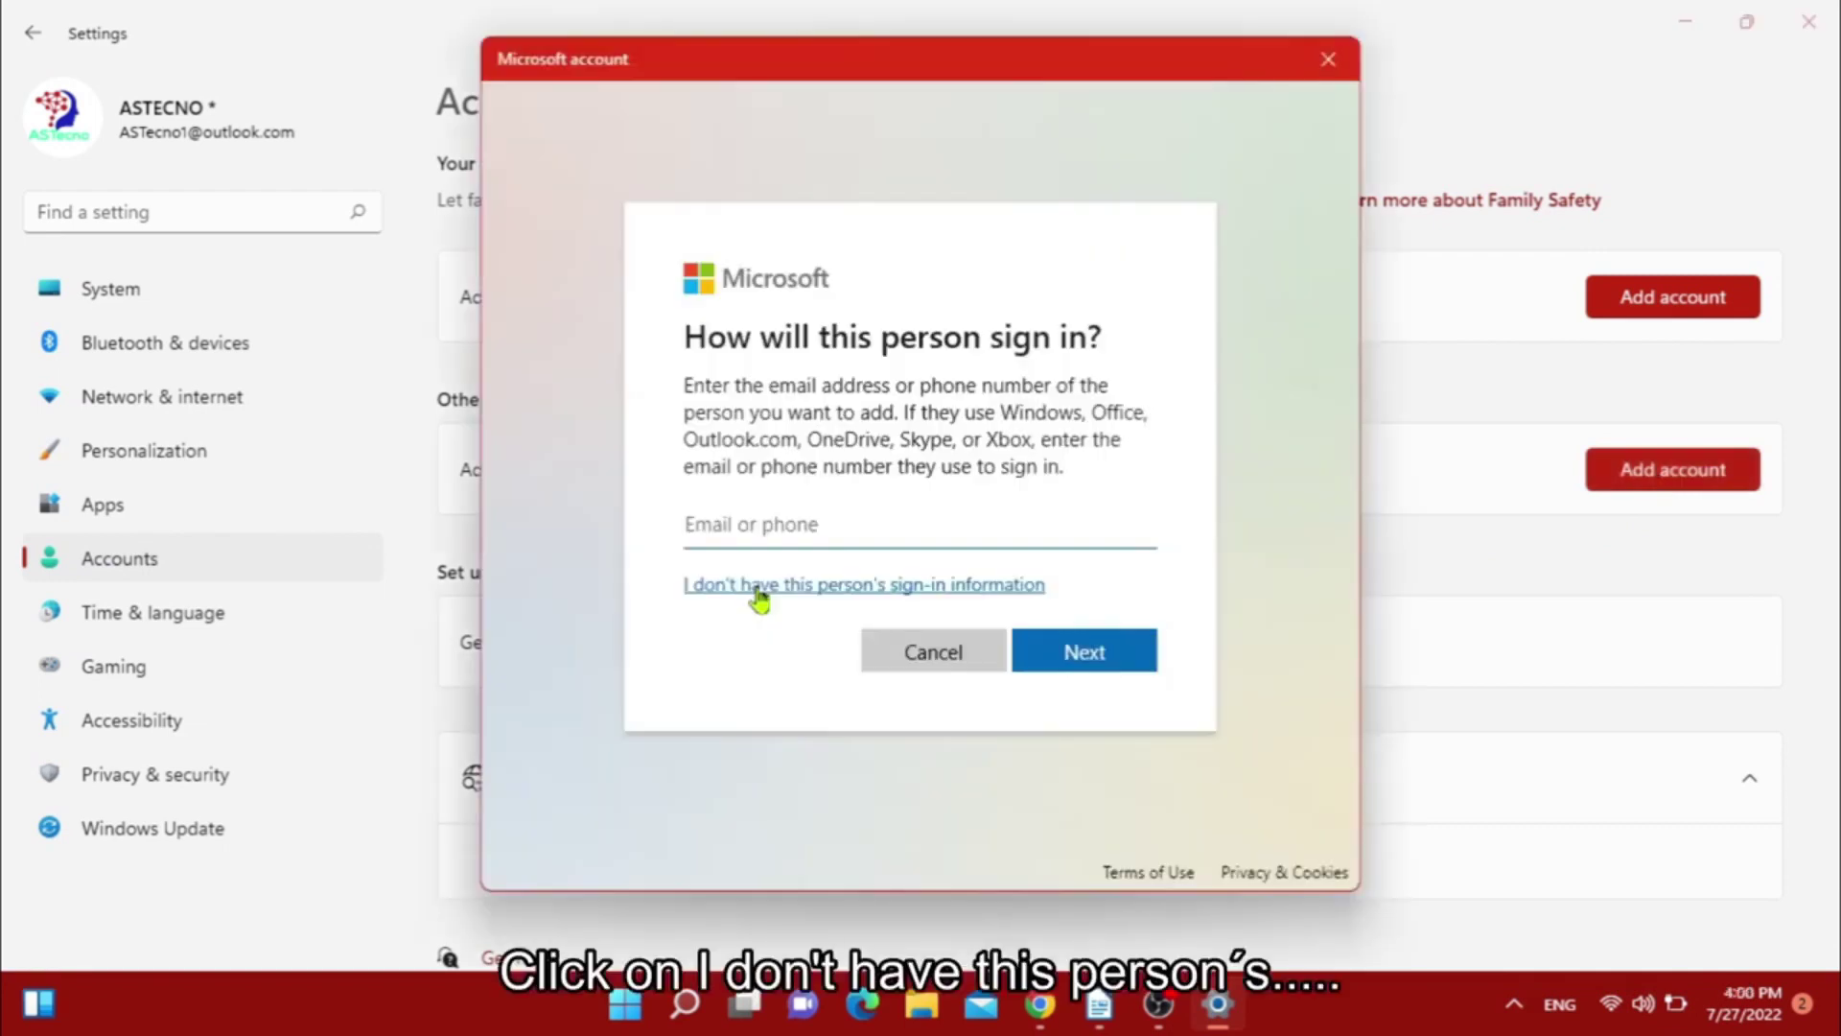
click(759, 597)
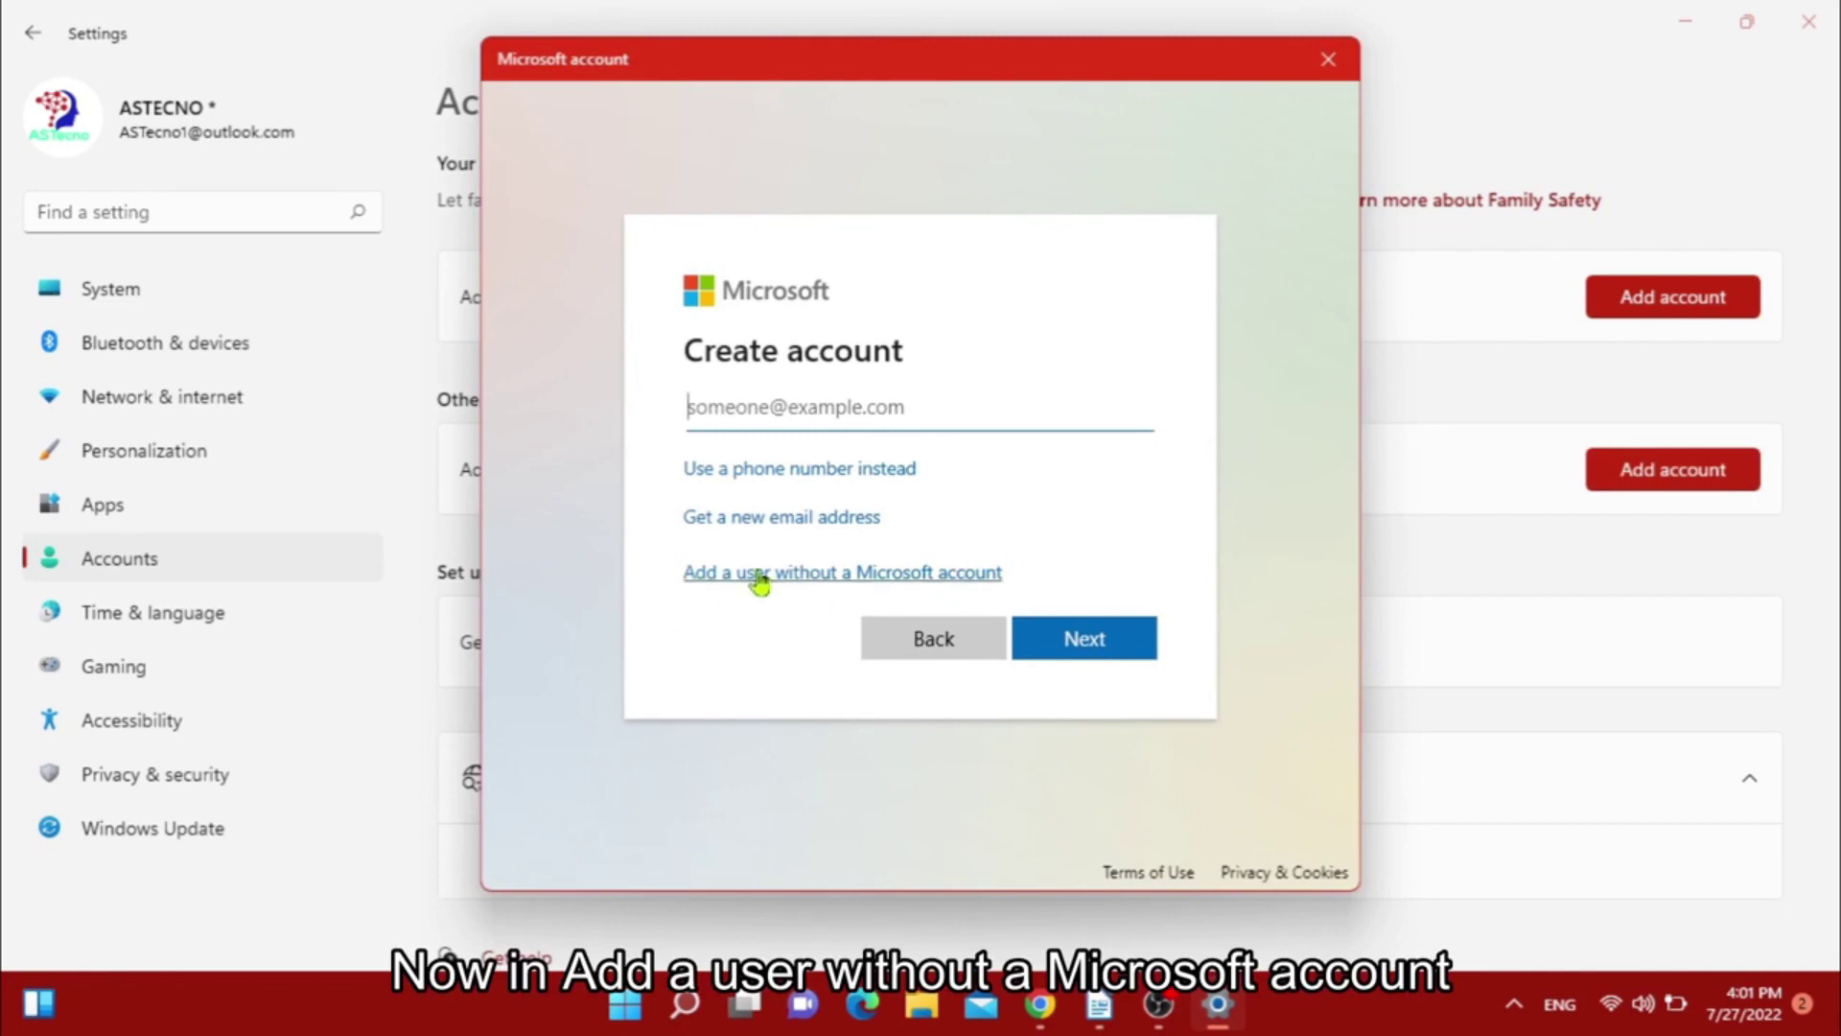
click(759, 576)
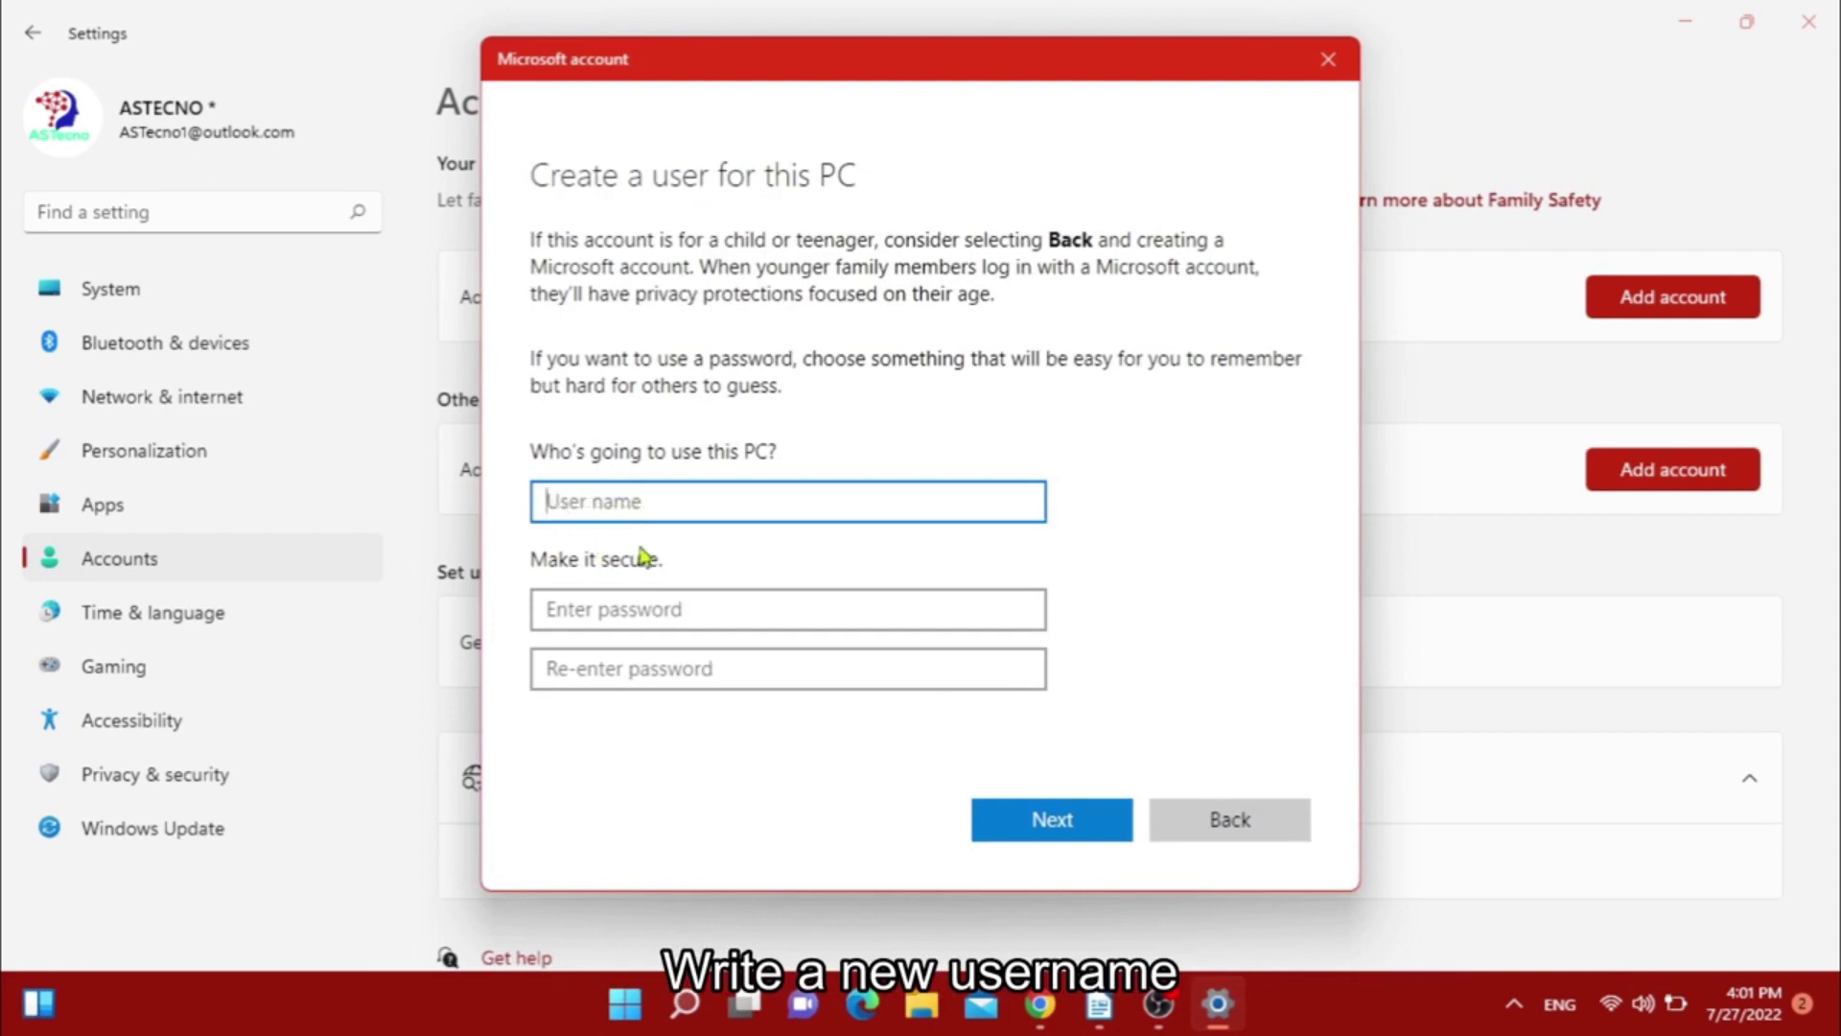
text(Ruben)
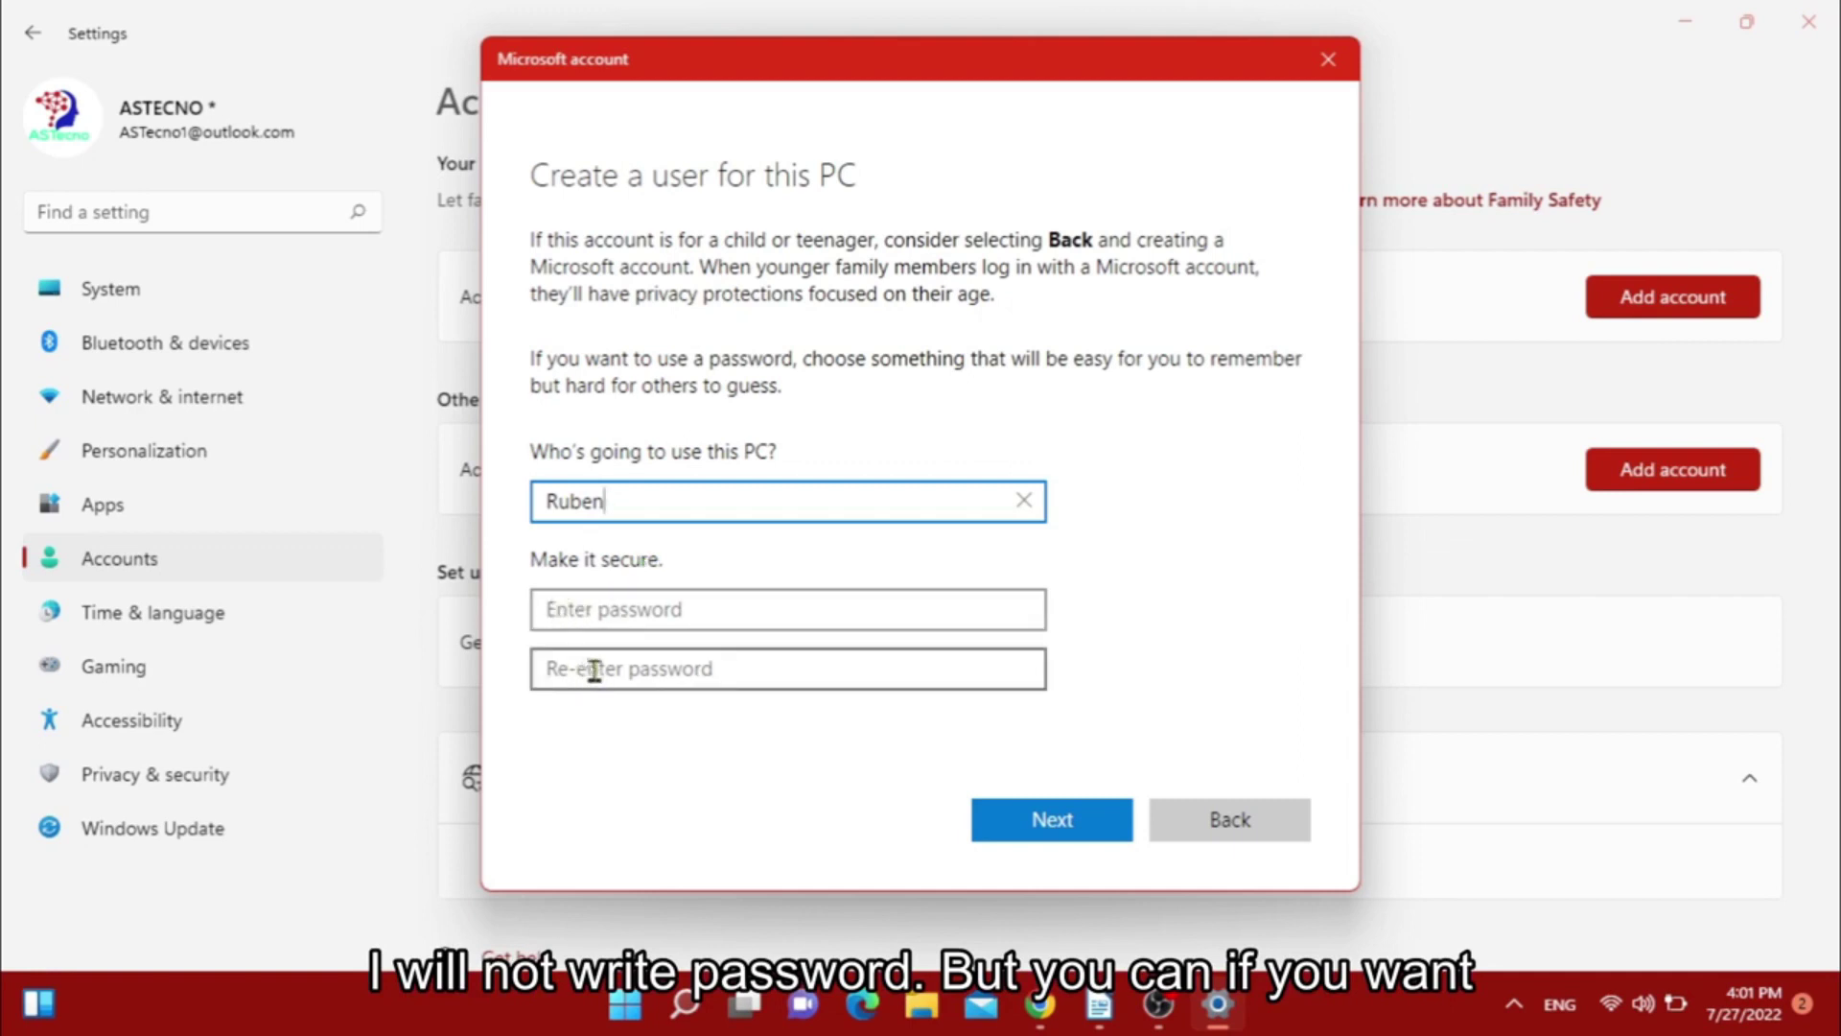
click(1047, 834)
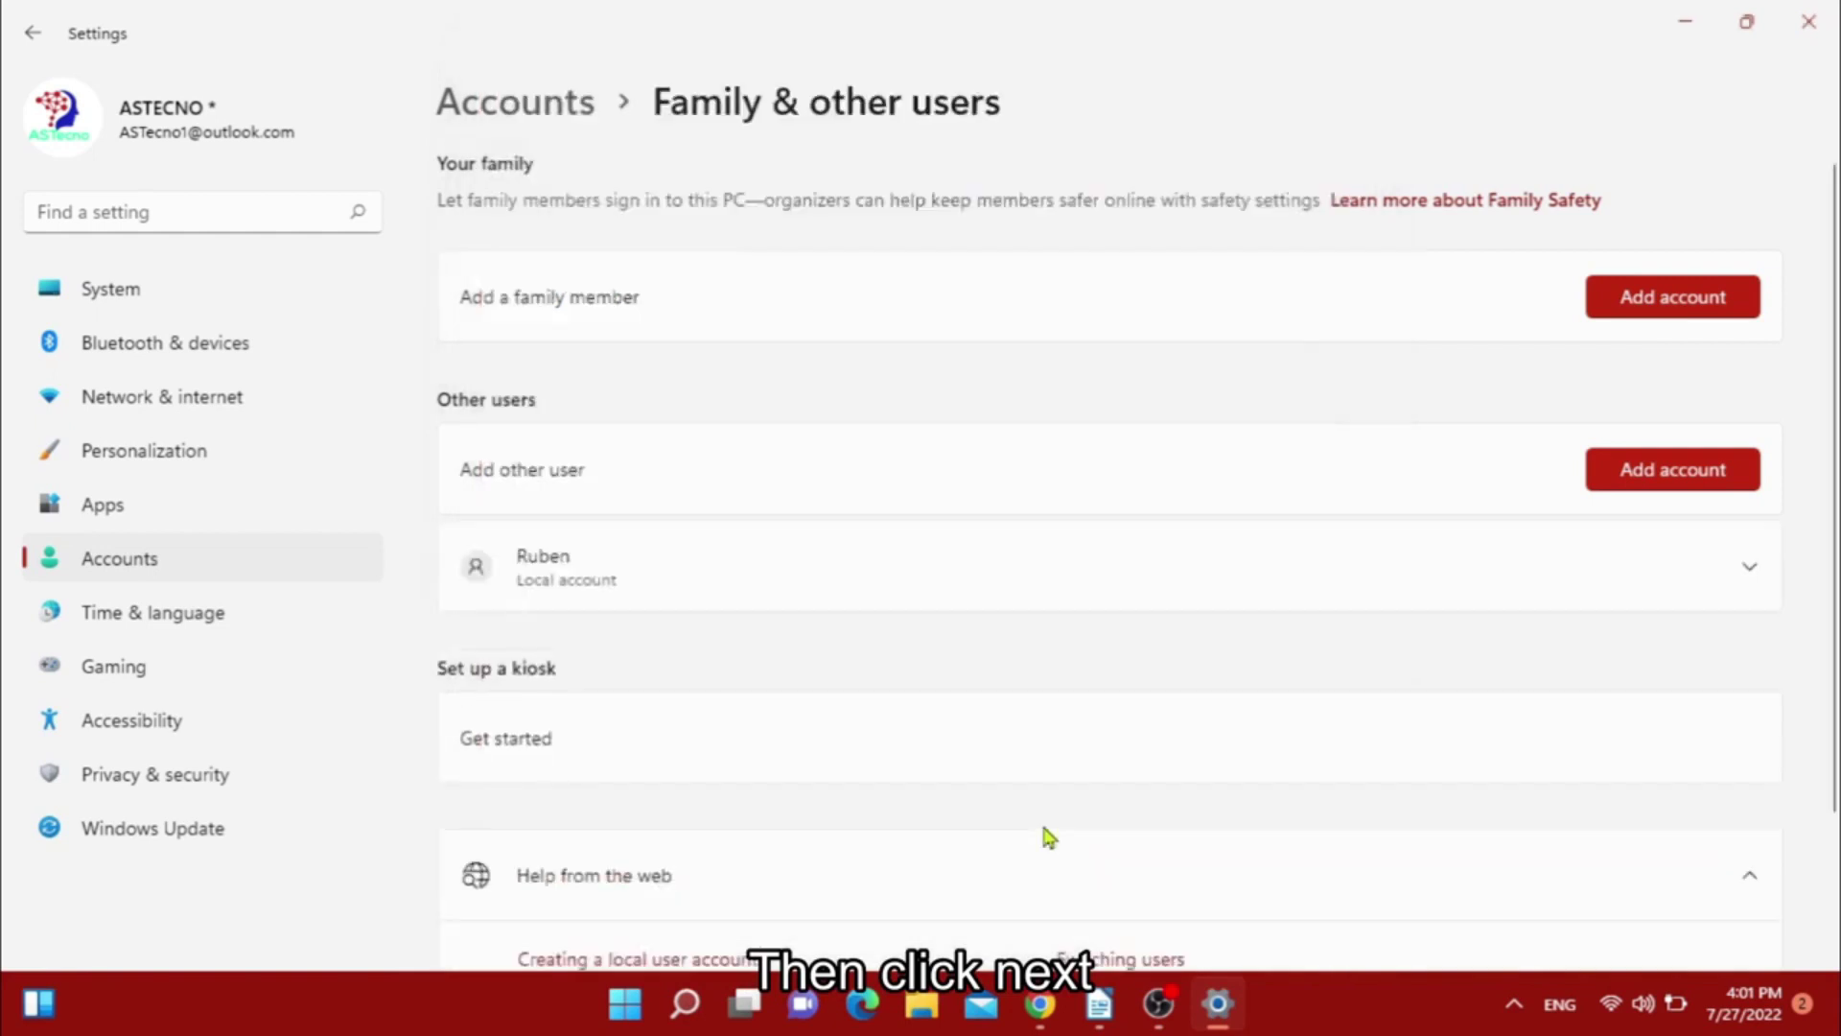
click(563, 587)
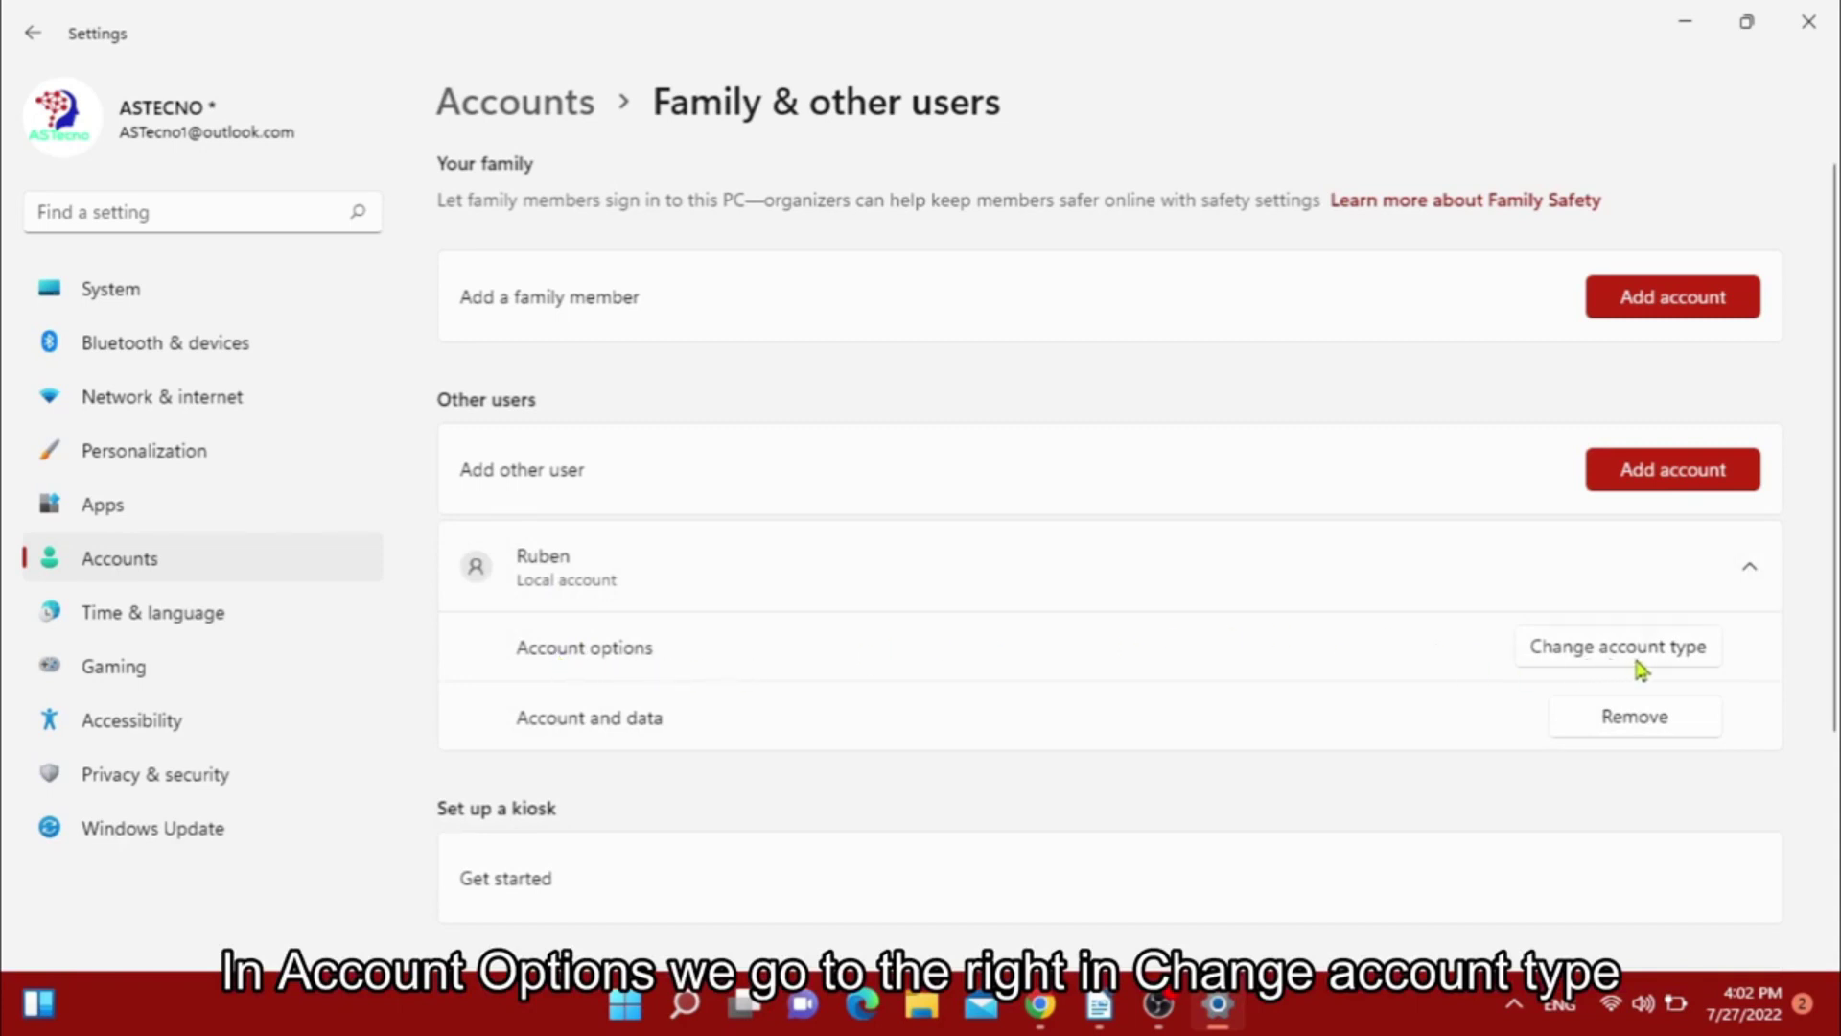
click(1655, 664)
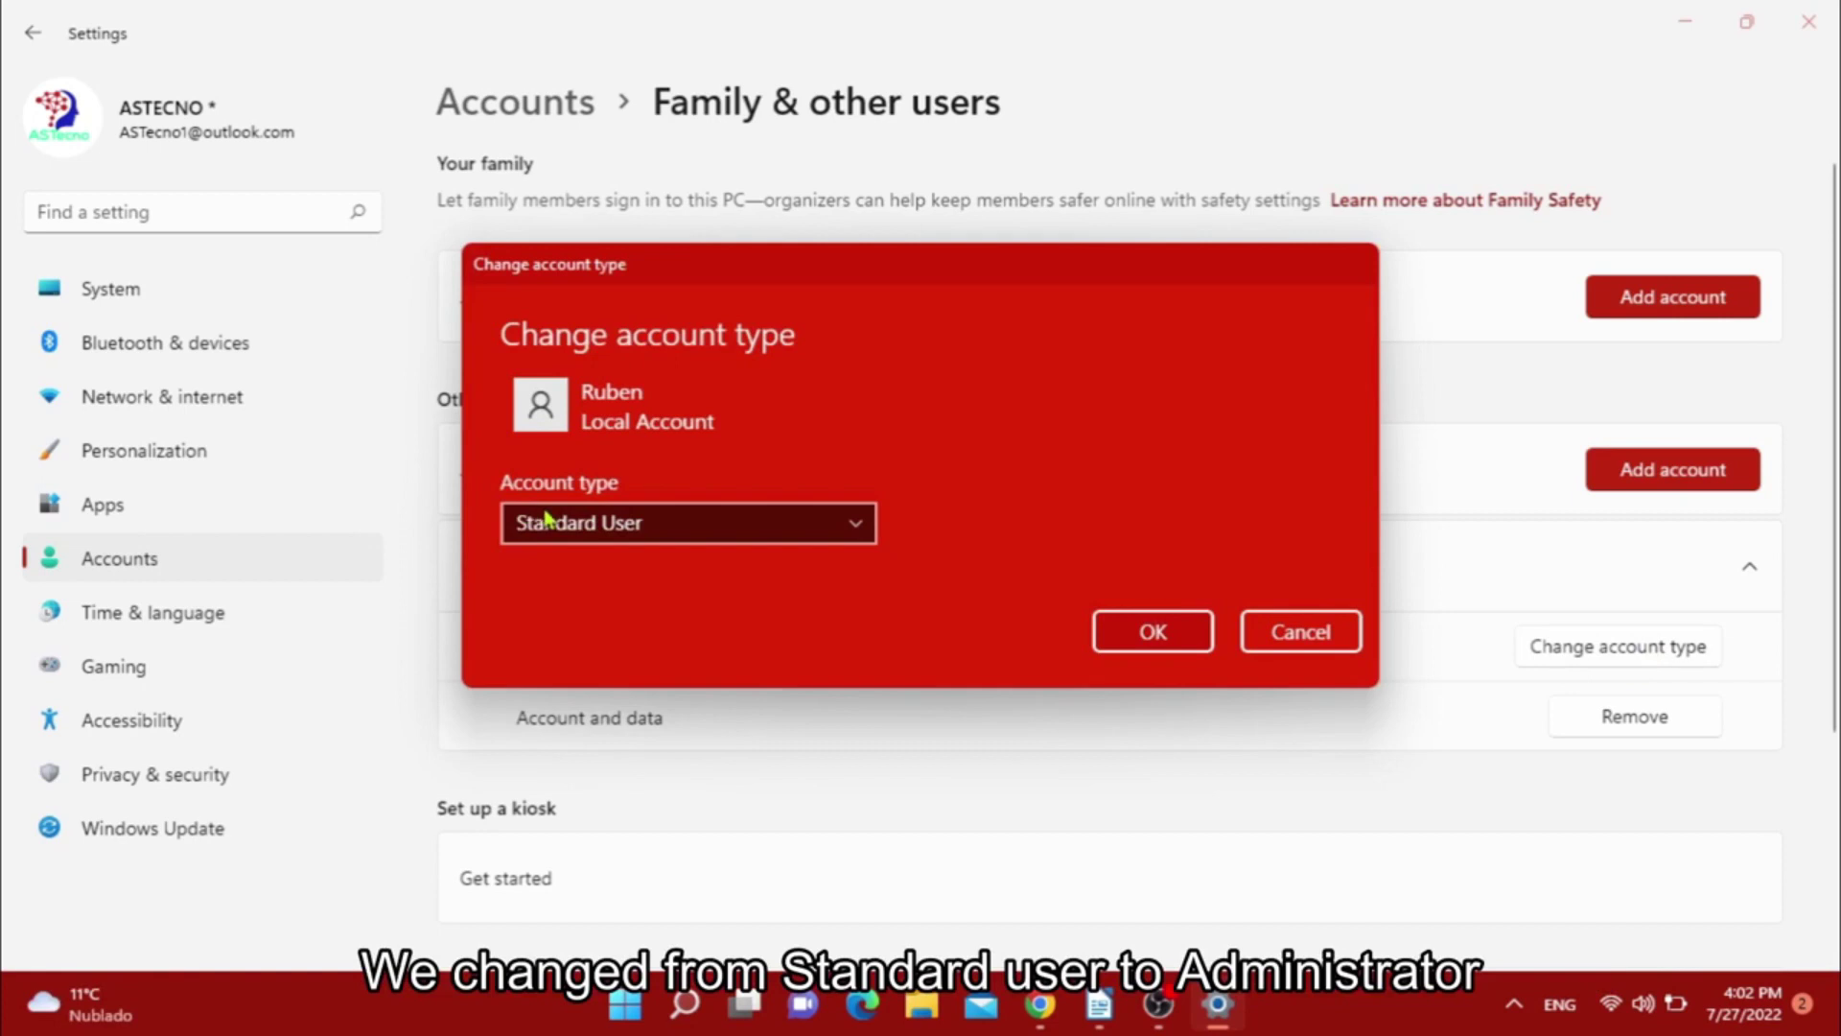
click(851, 533)
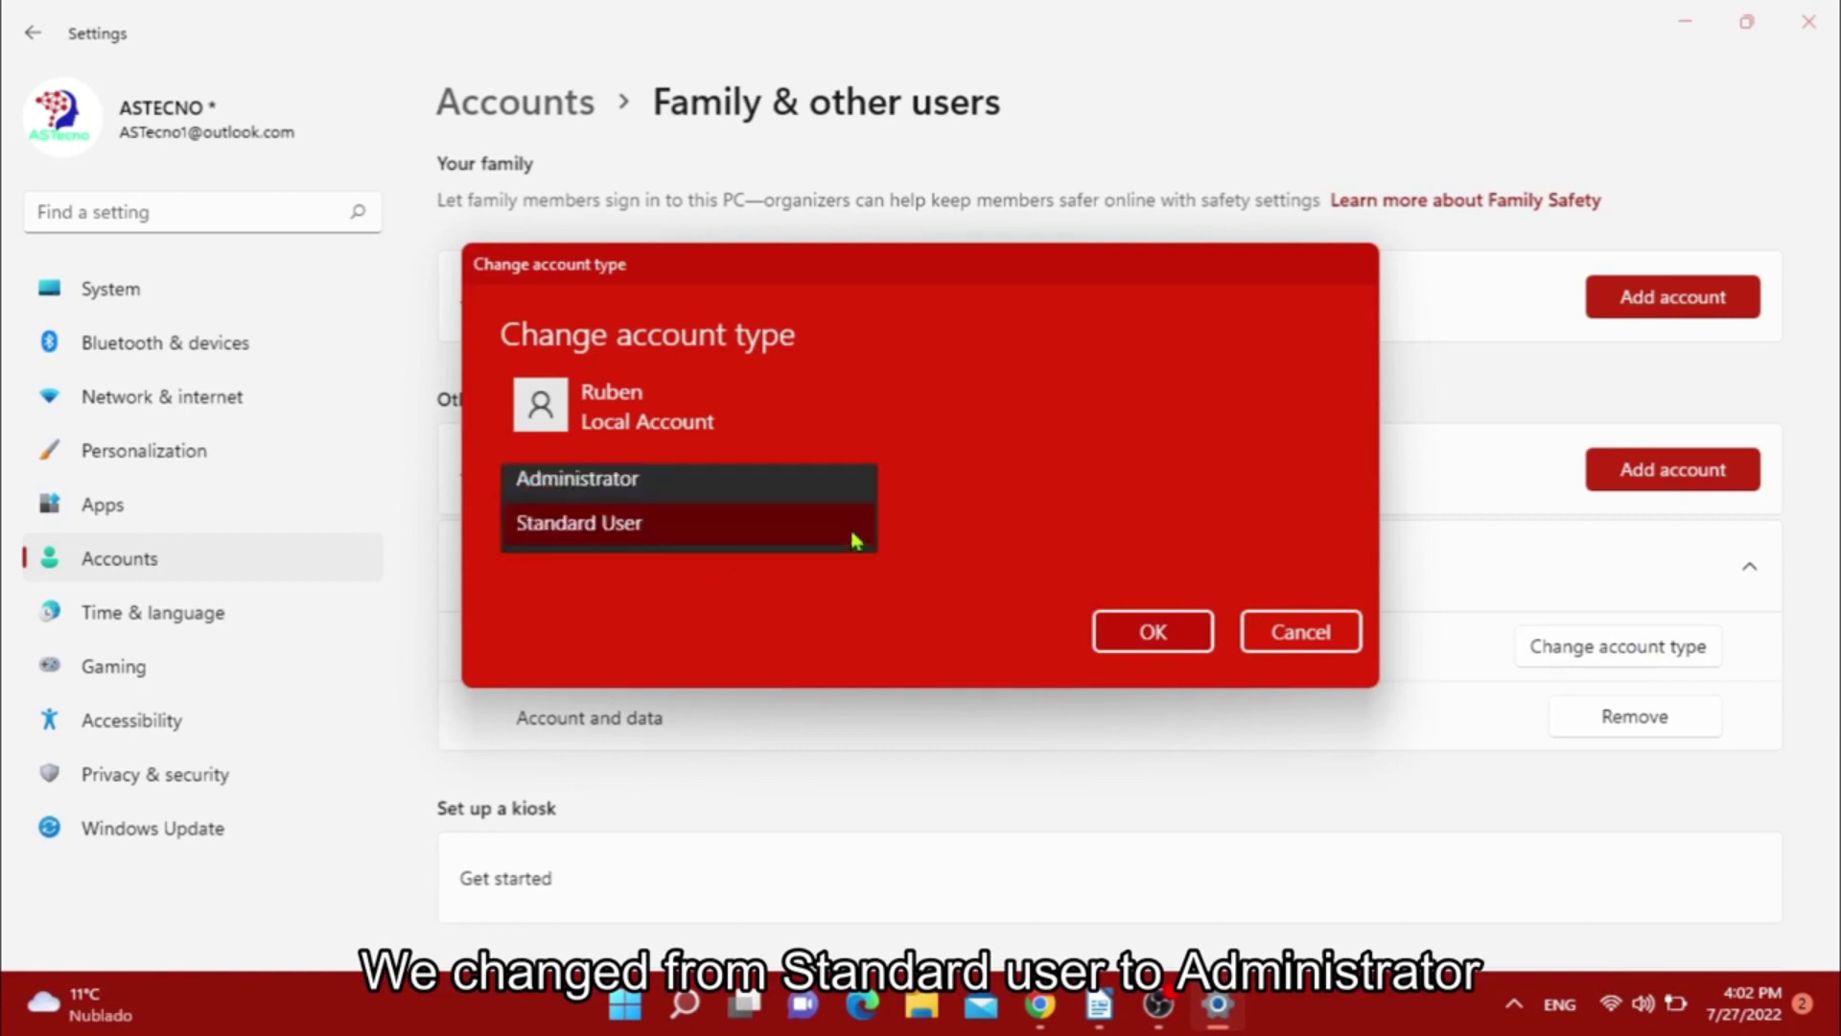
click(571, 489)
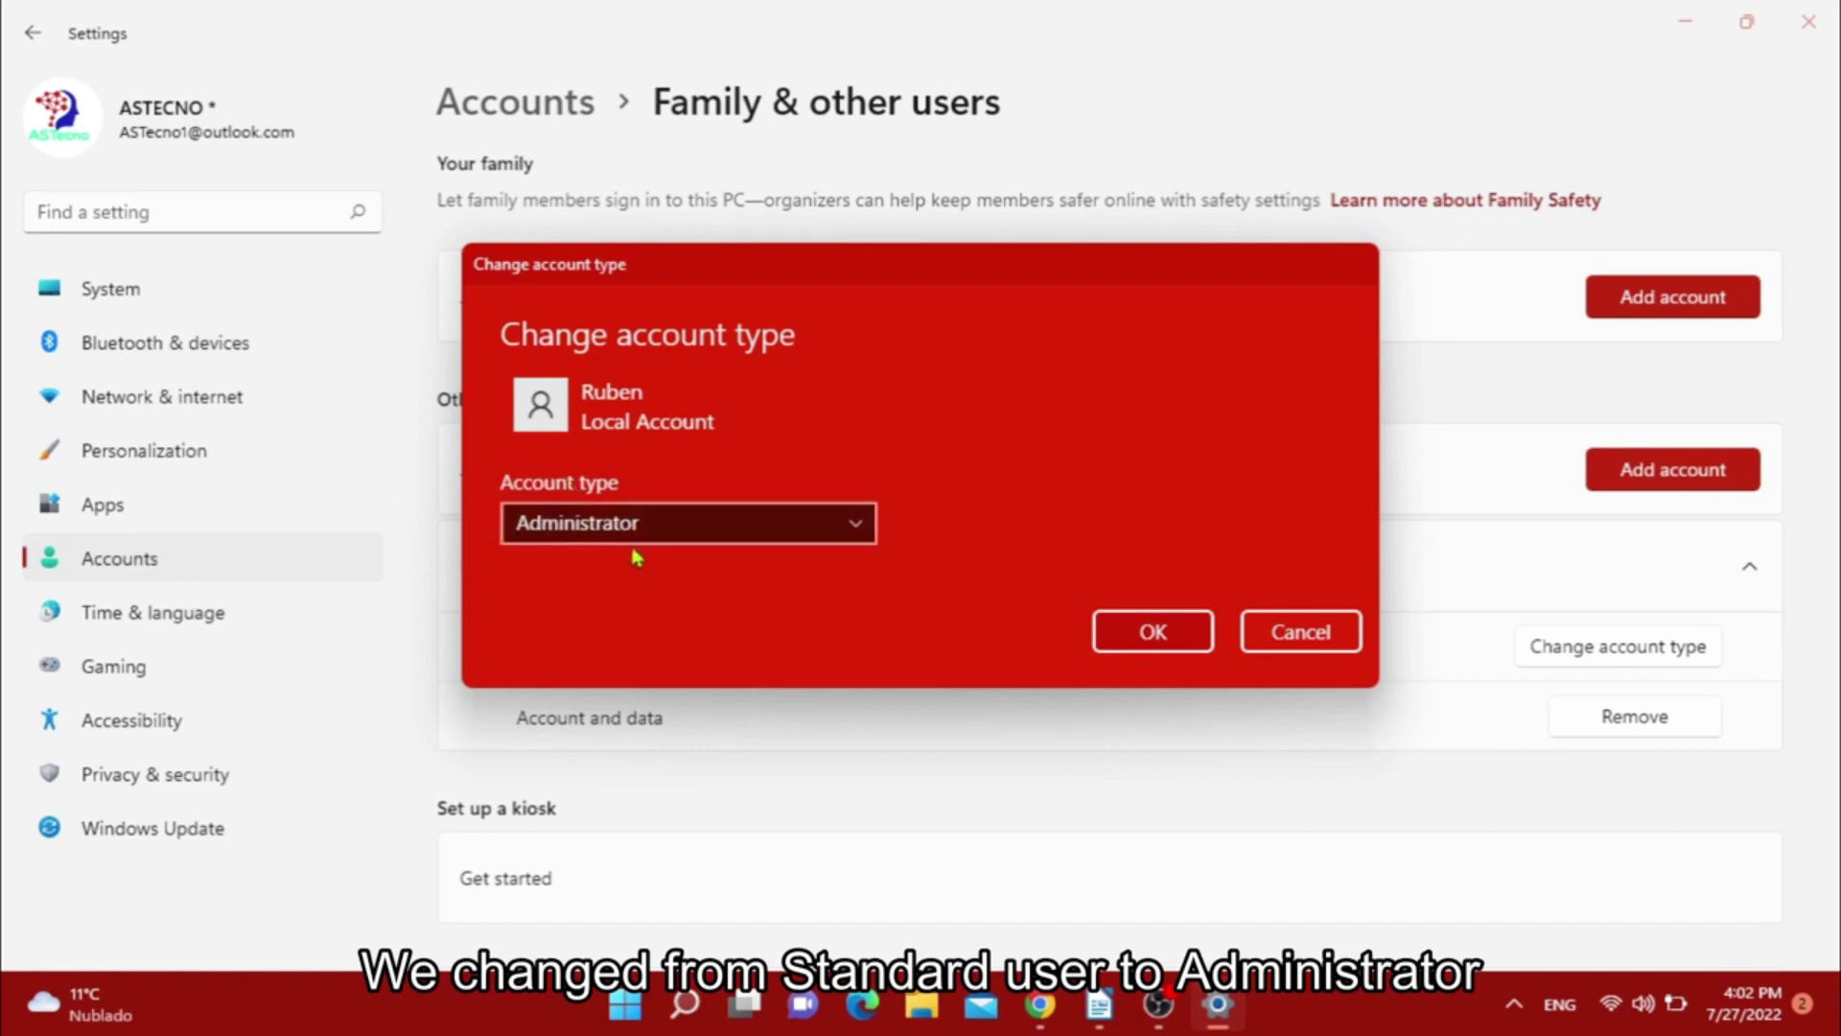
click(1147, 637)
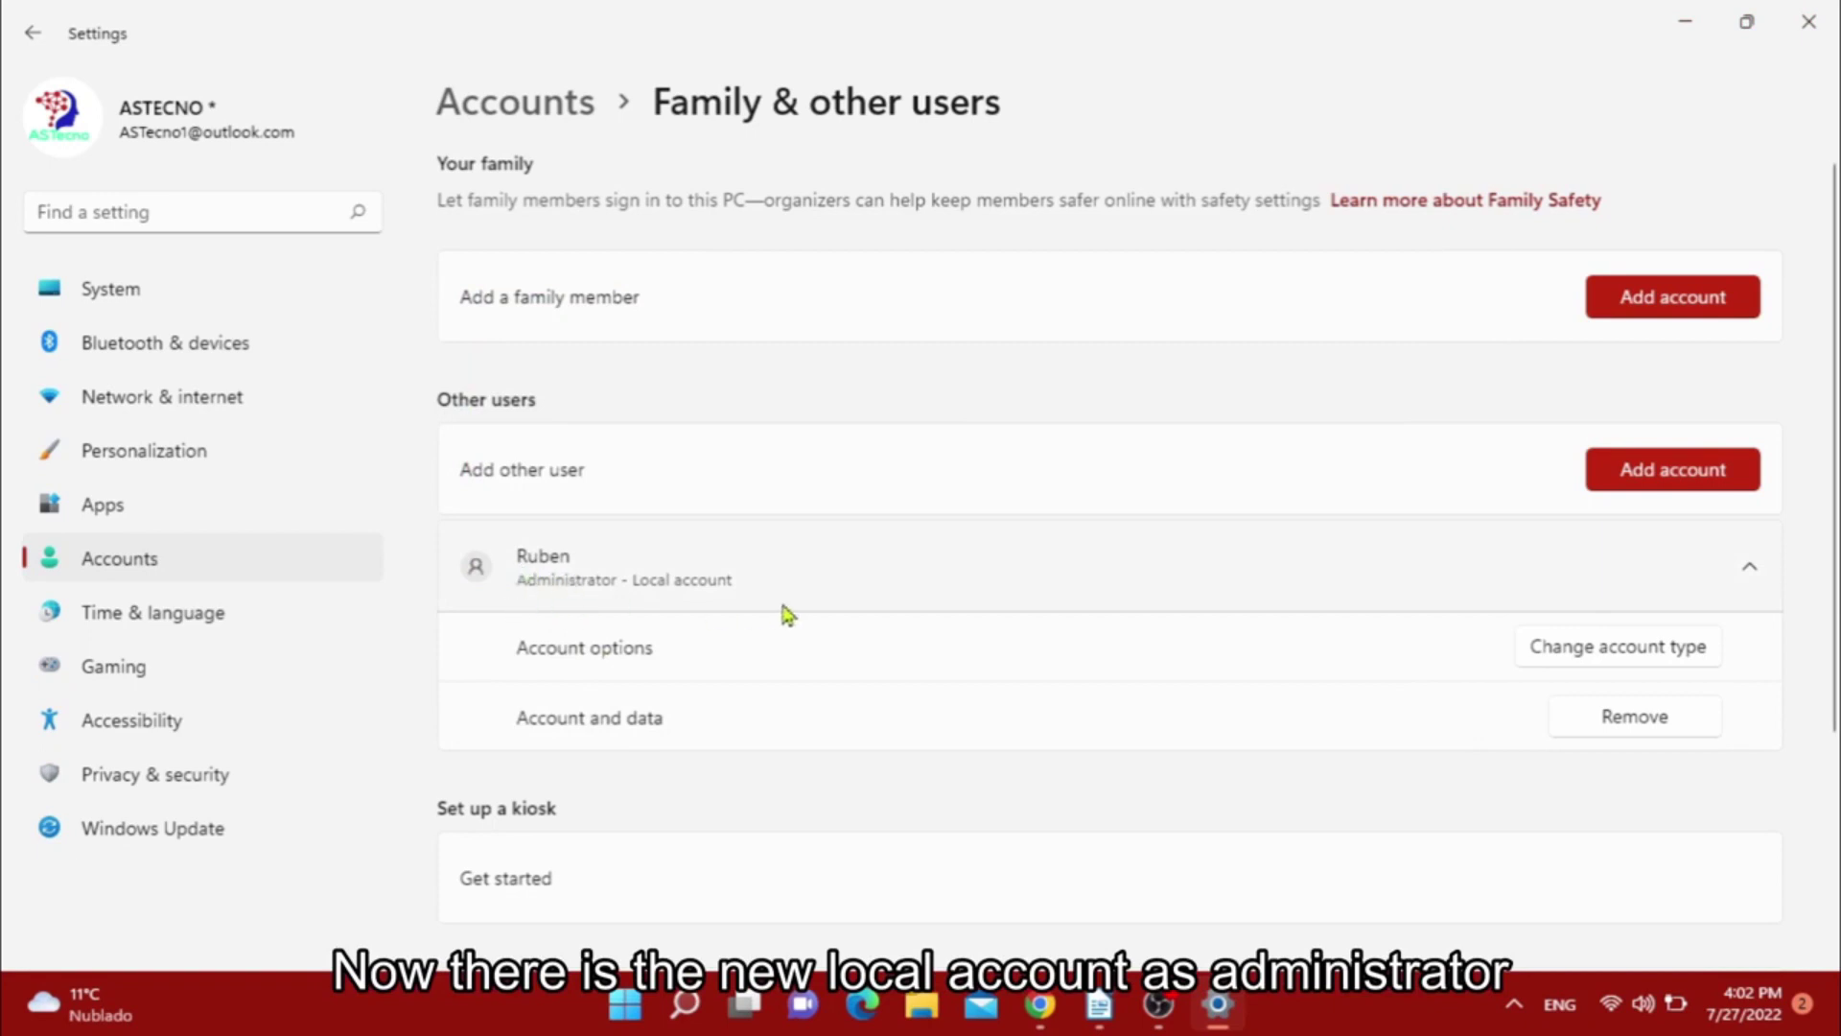
- Open Task Manager's Users tab and show the ASTECNO user's context menu
click(120, 558)
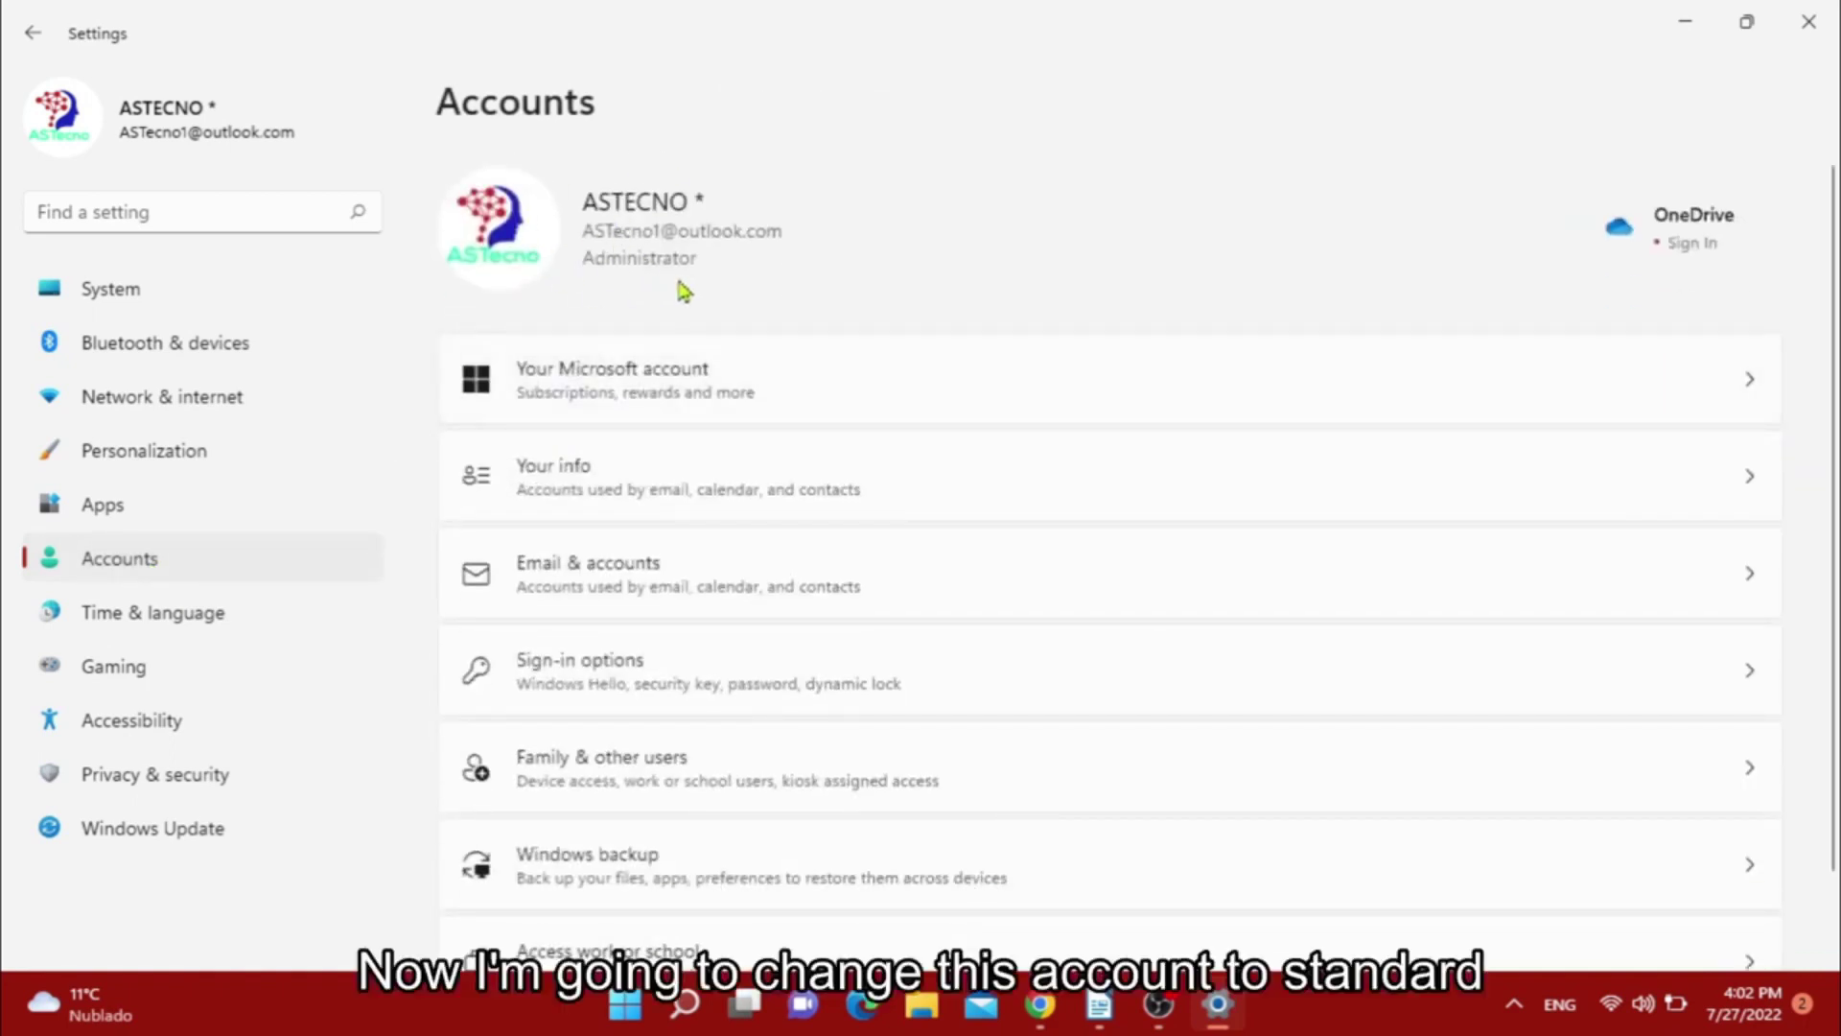
right_click(626, 1015)
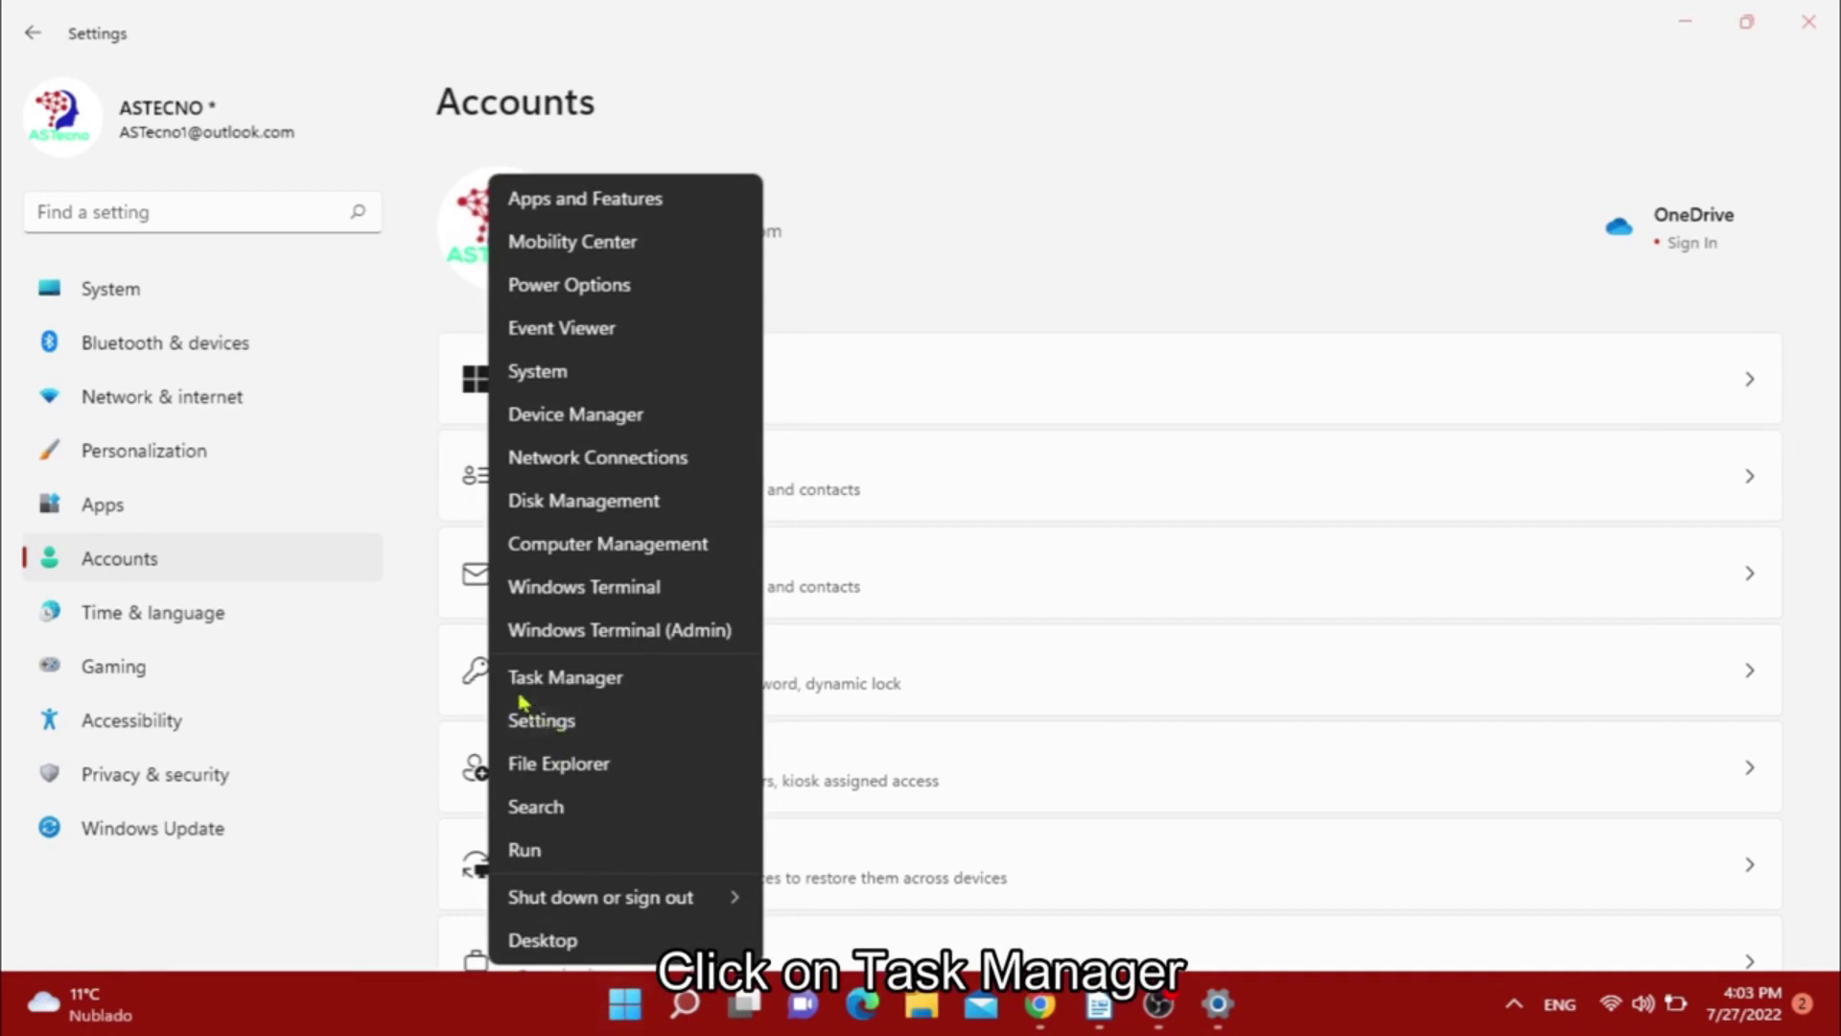
click(668, 688)
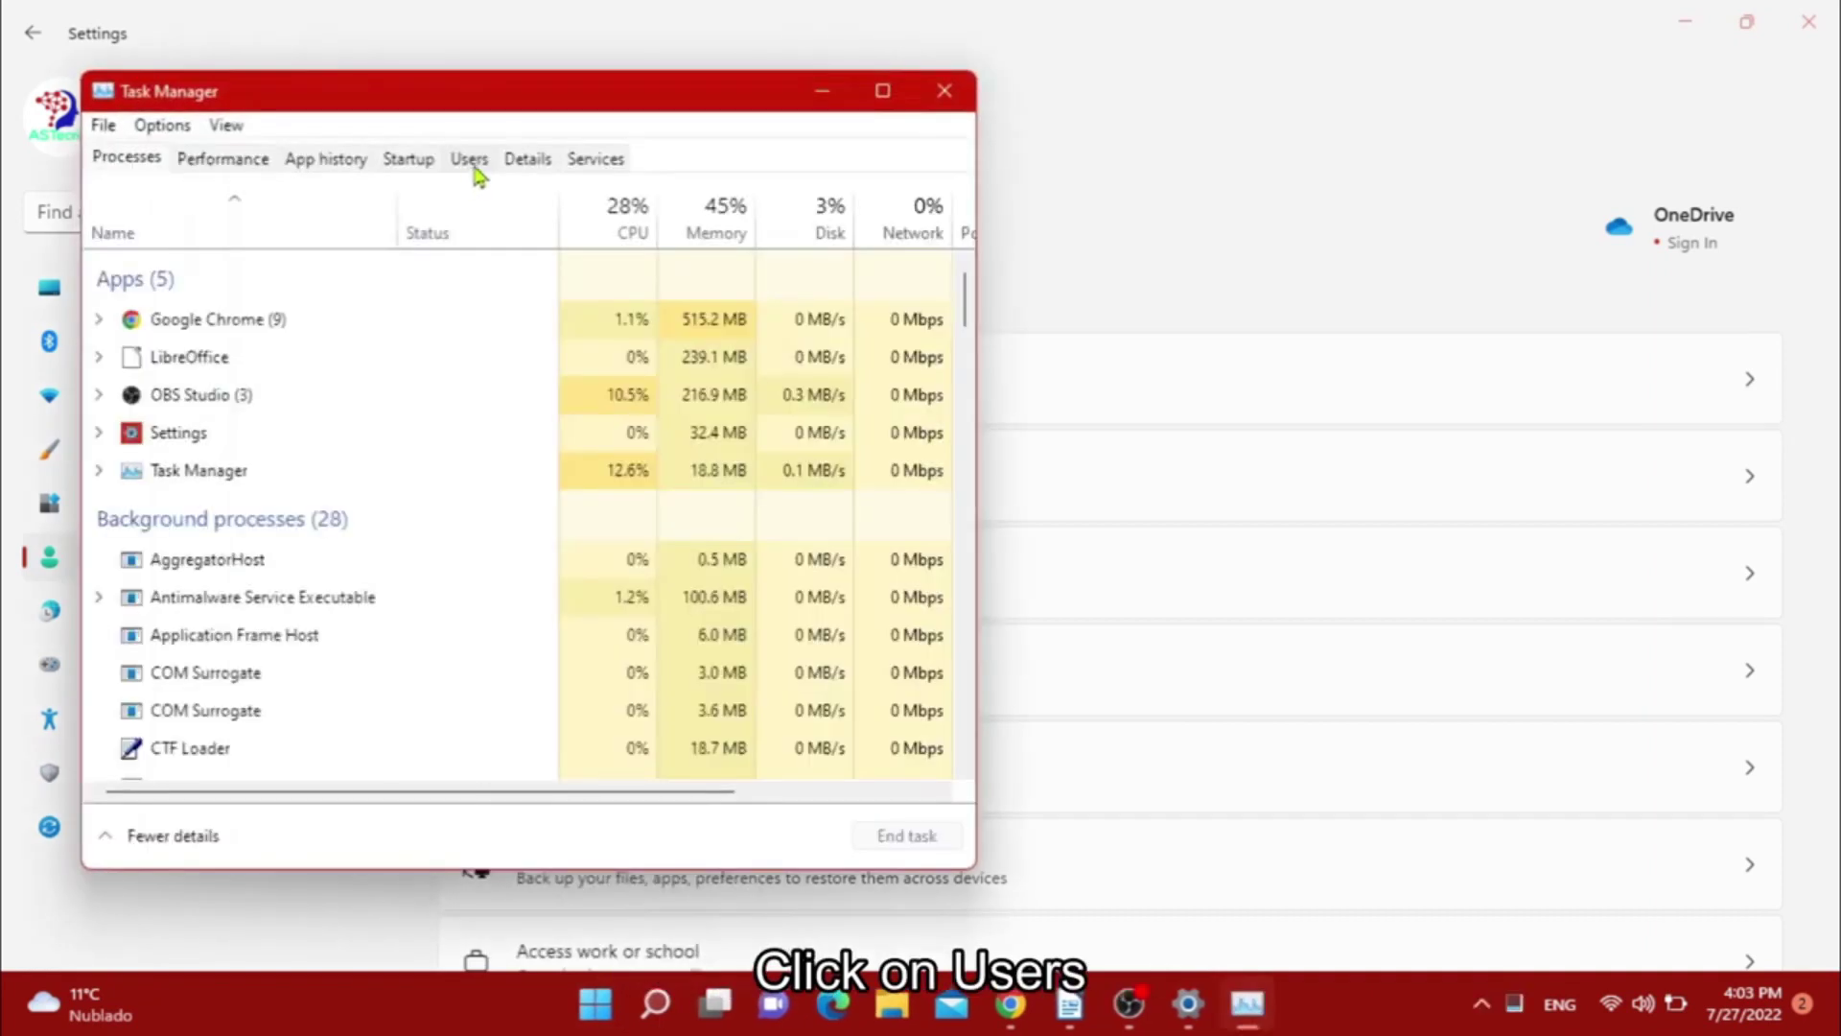
click(471, 159)
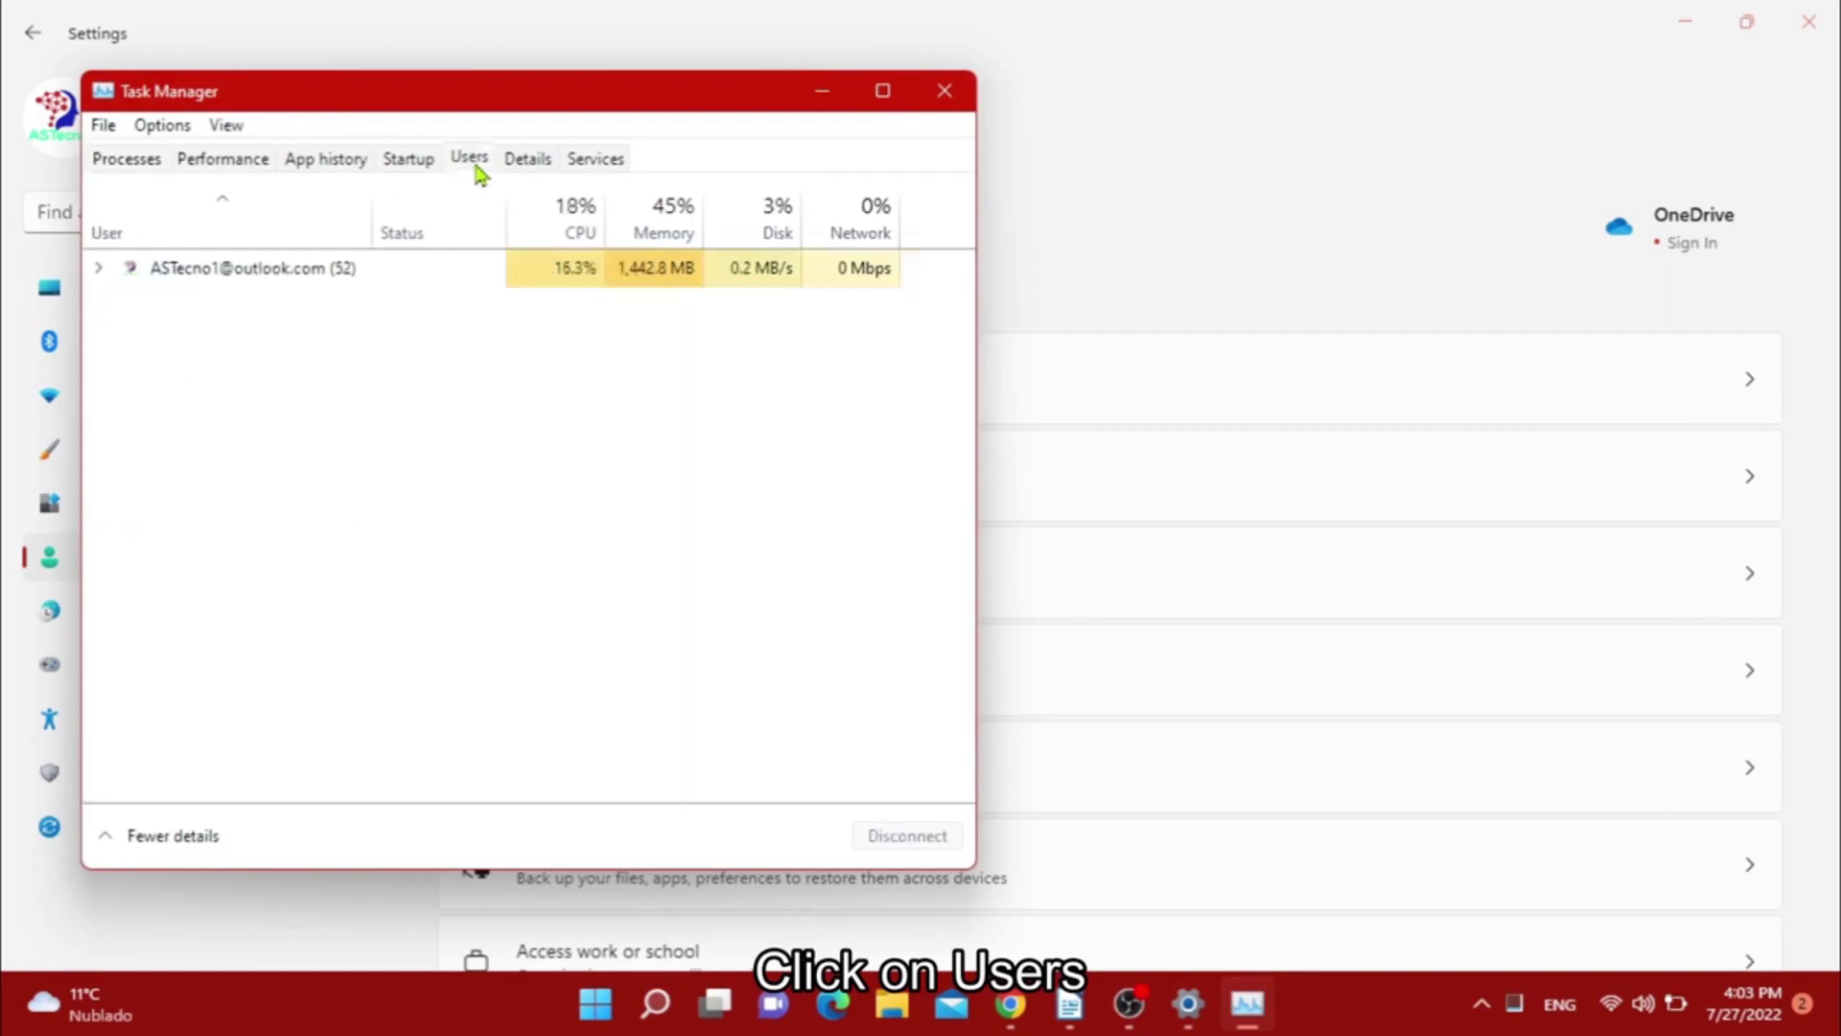
right_click(265, 288)
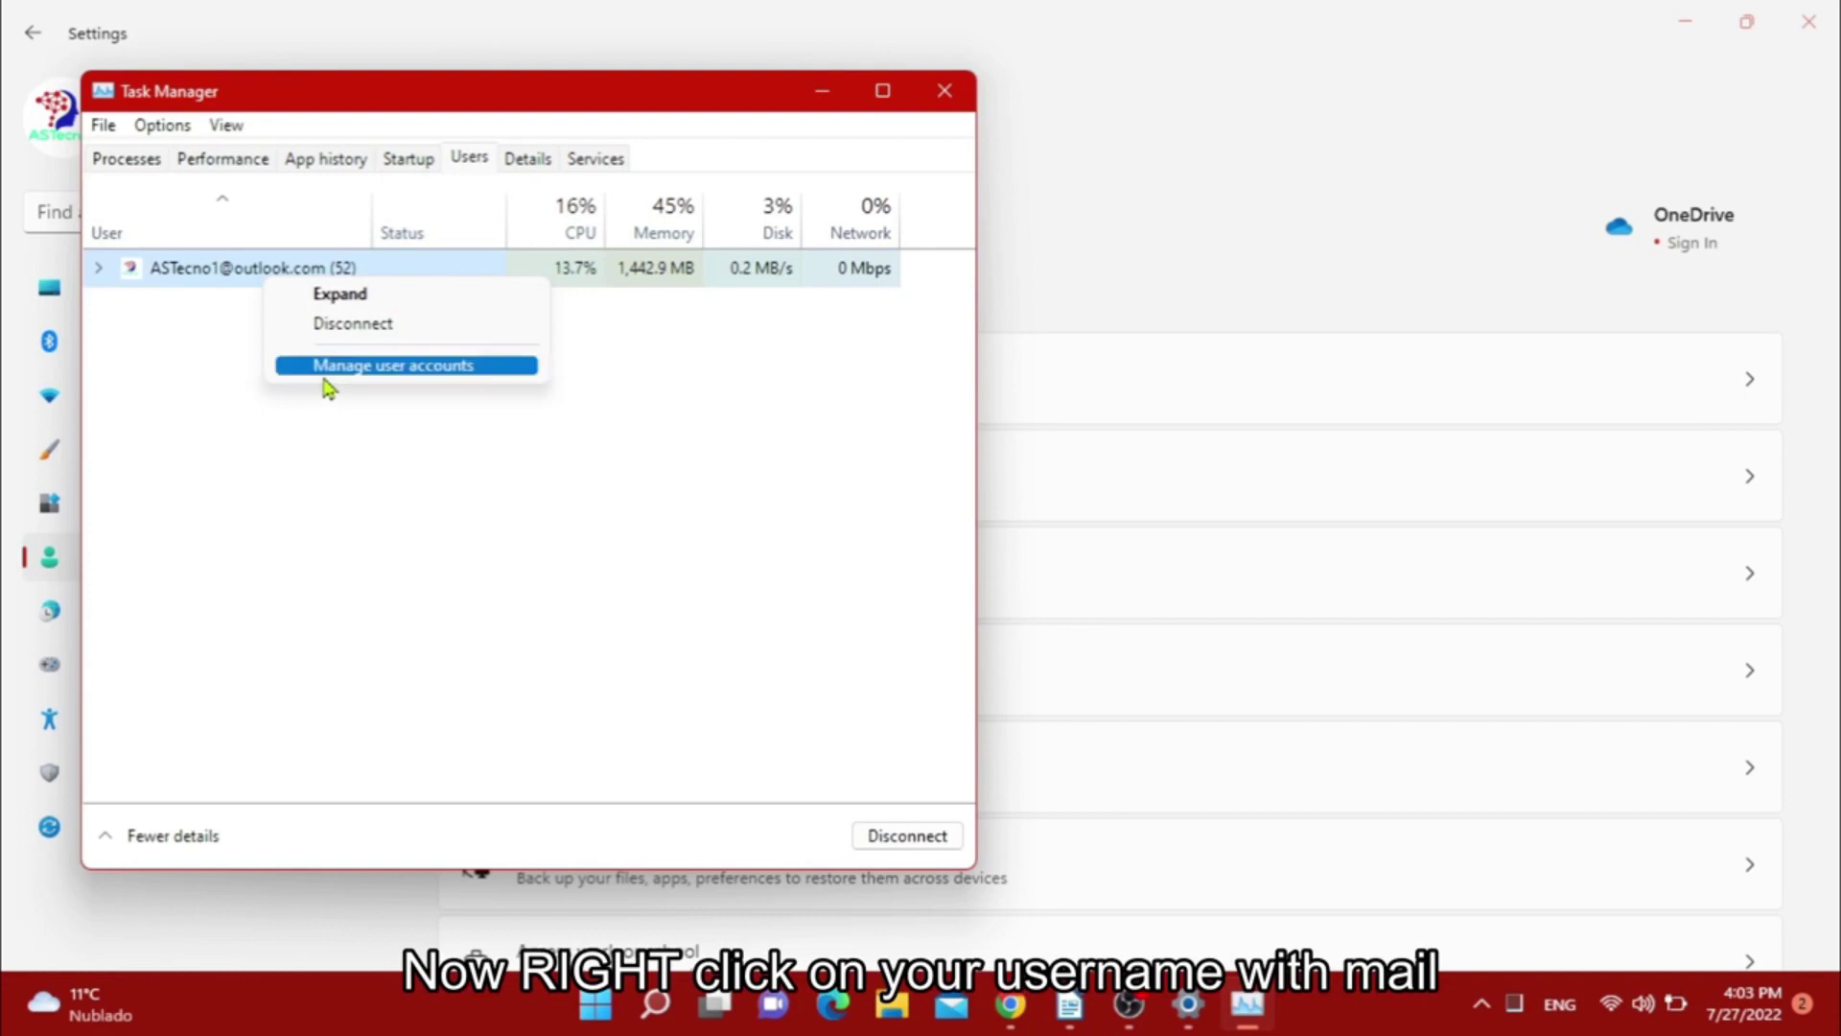
- Change the ASTECNO Microsoft account's type to Standard in User Accounts
click(404, 368)
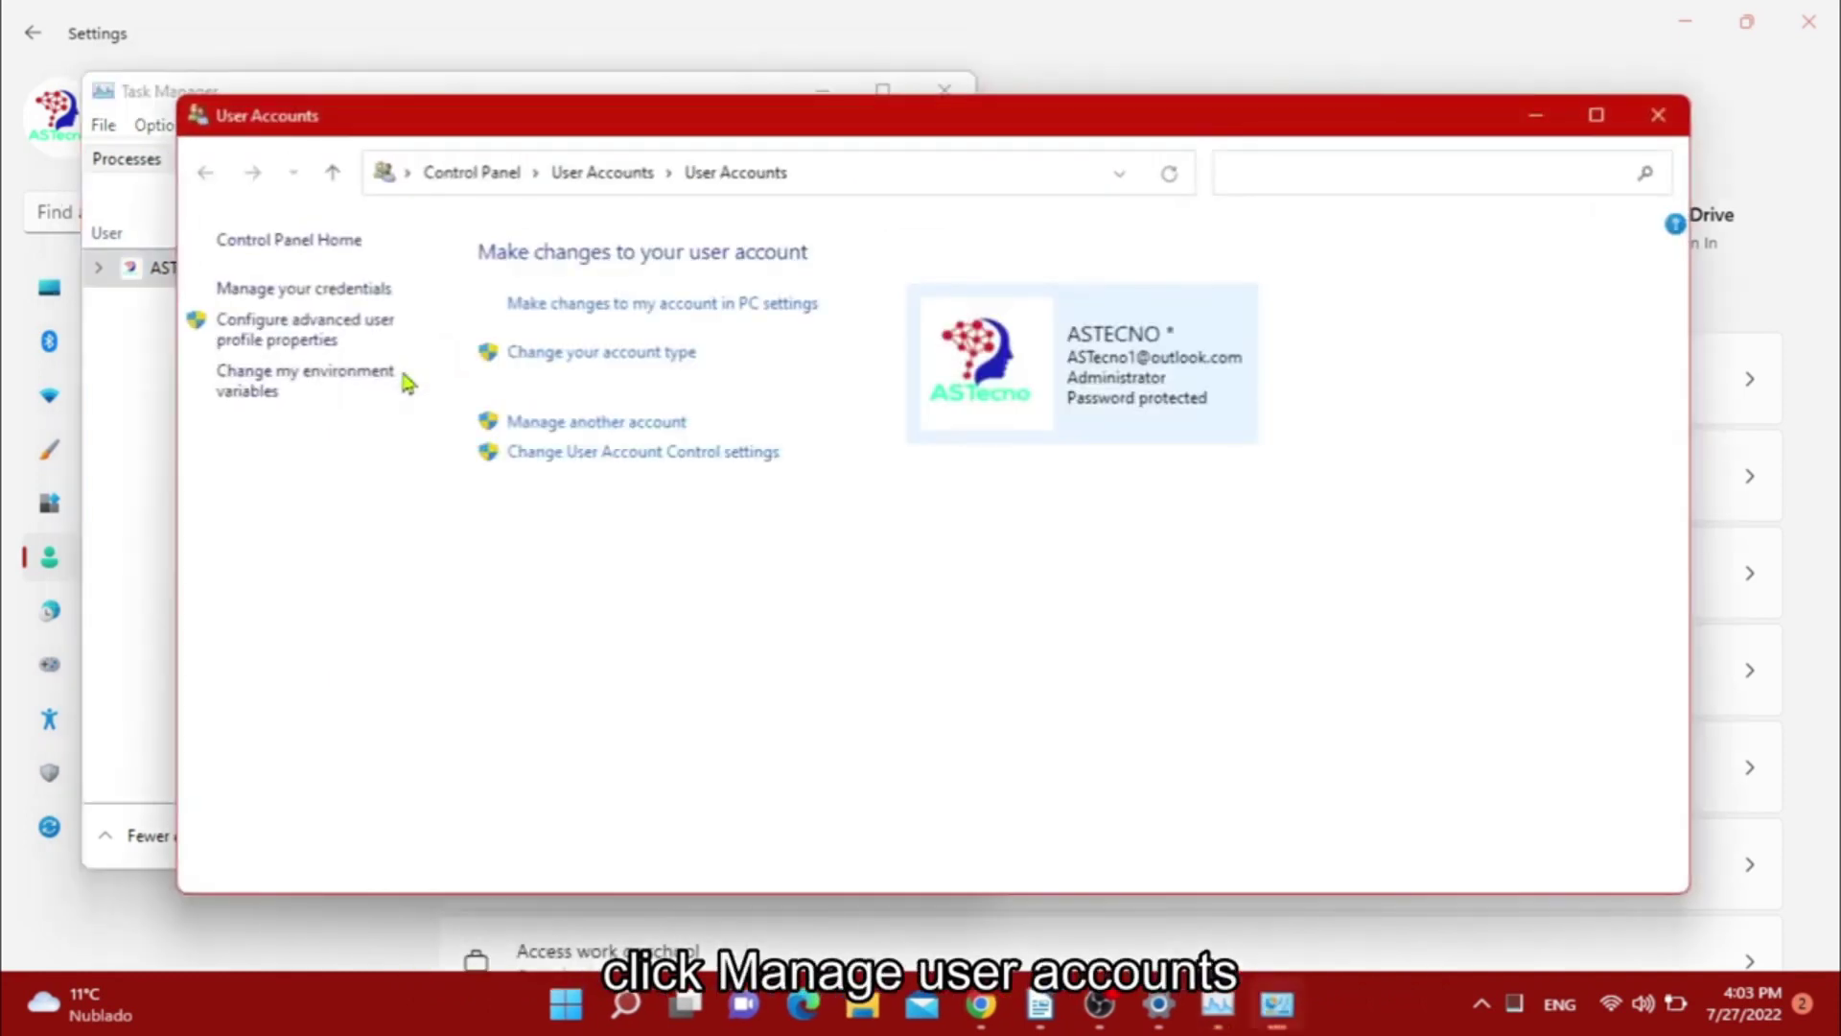
click(599, 354)
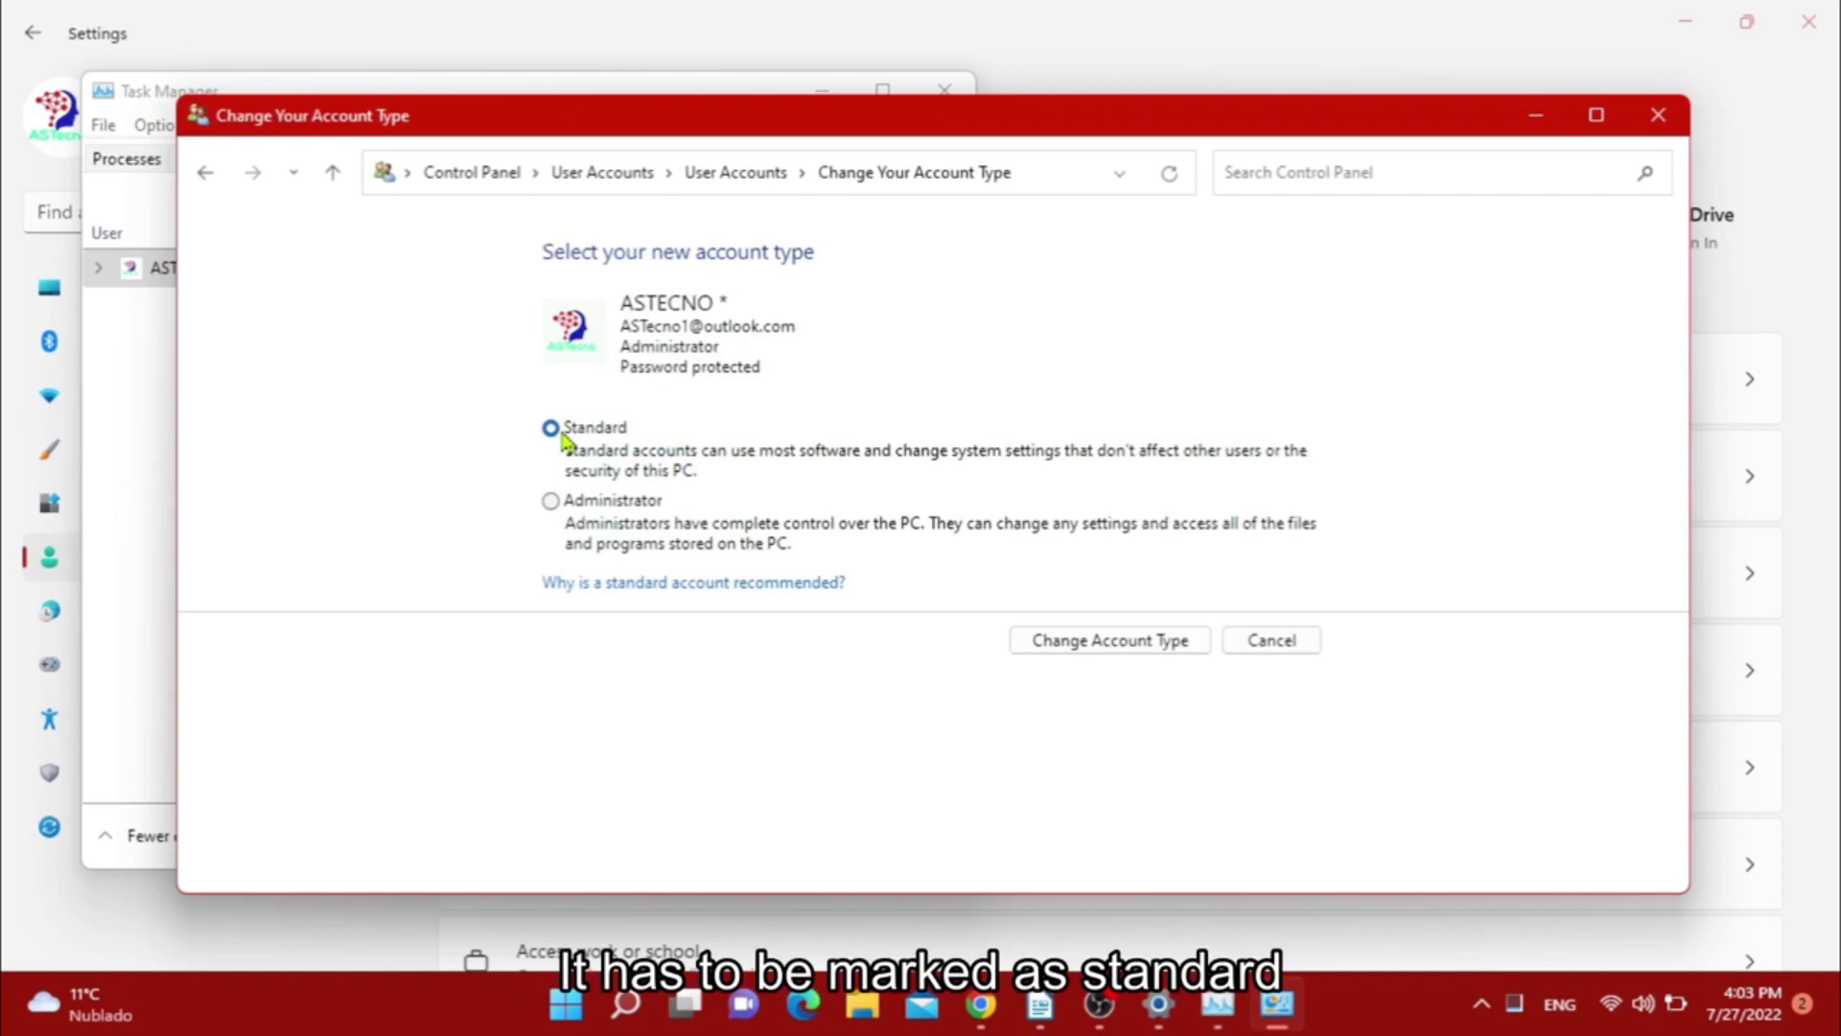
click(1117, 650)
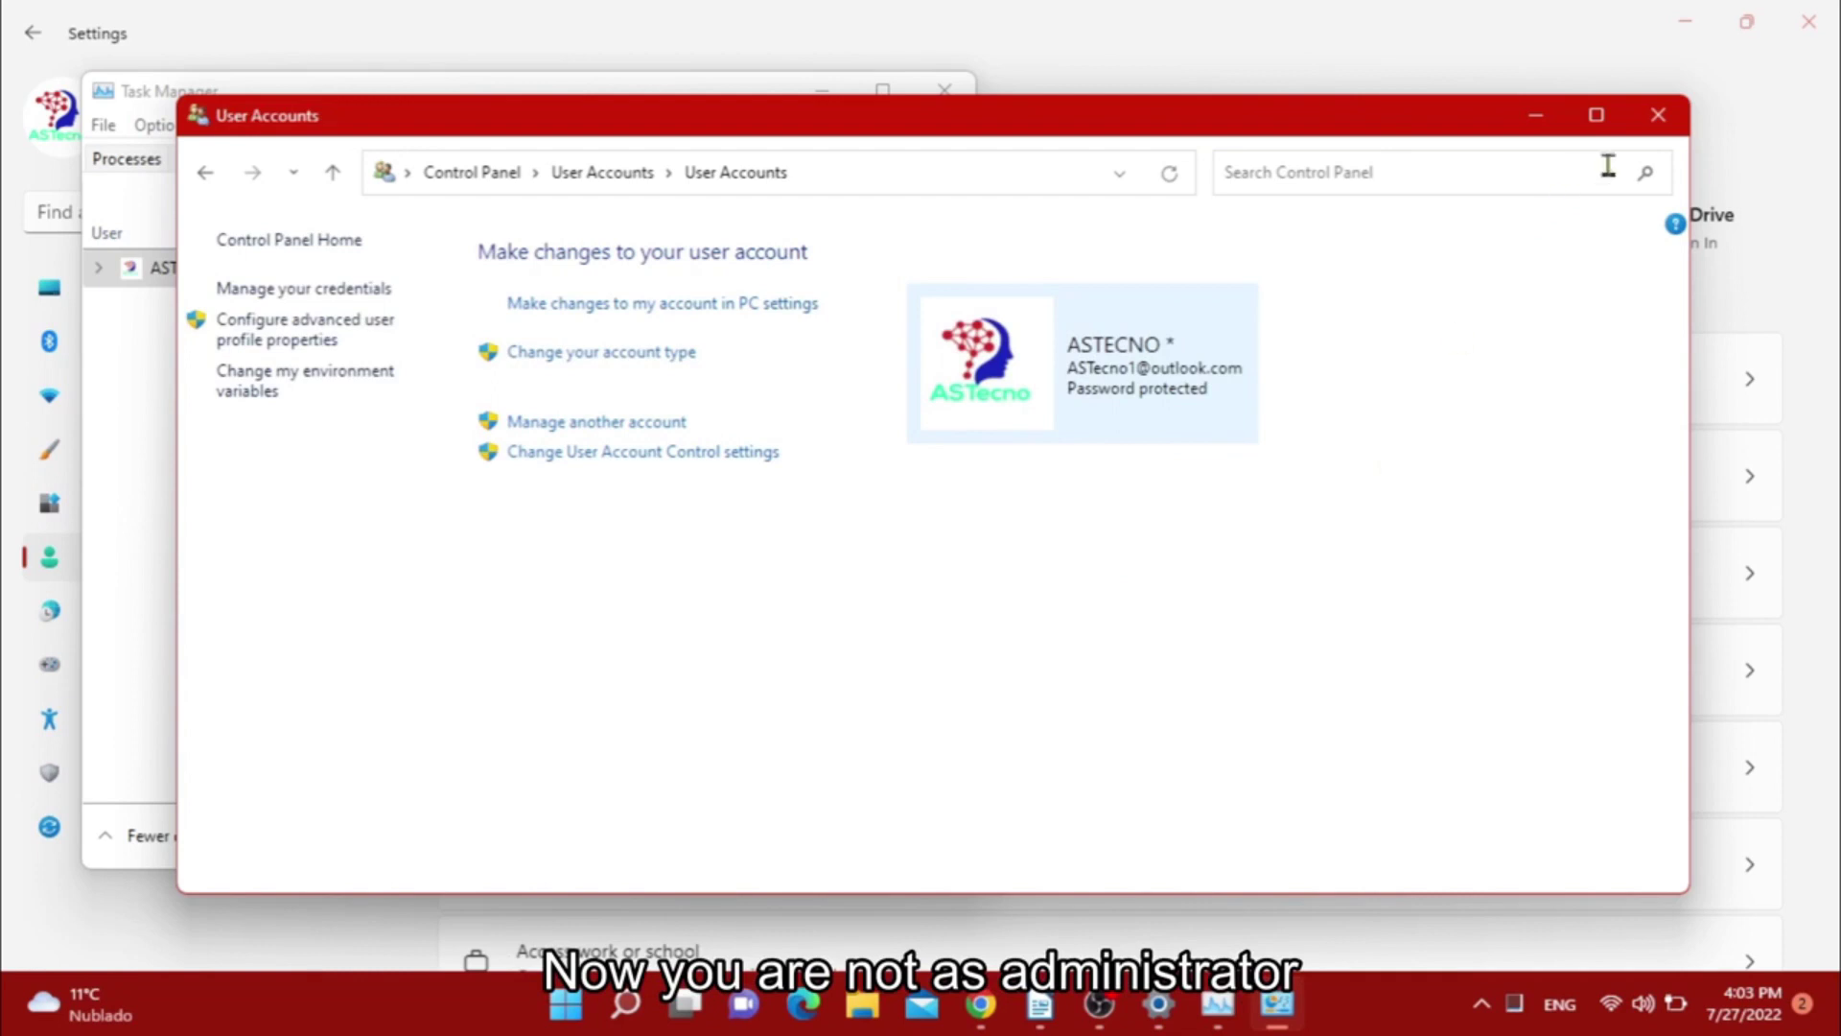
- Close User Accounts and Task Manager, then sign out of the Microsoft account
click(1658, 115)
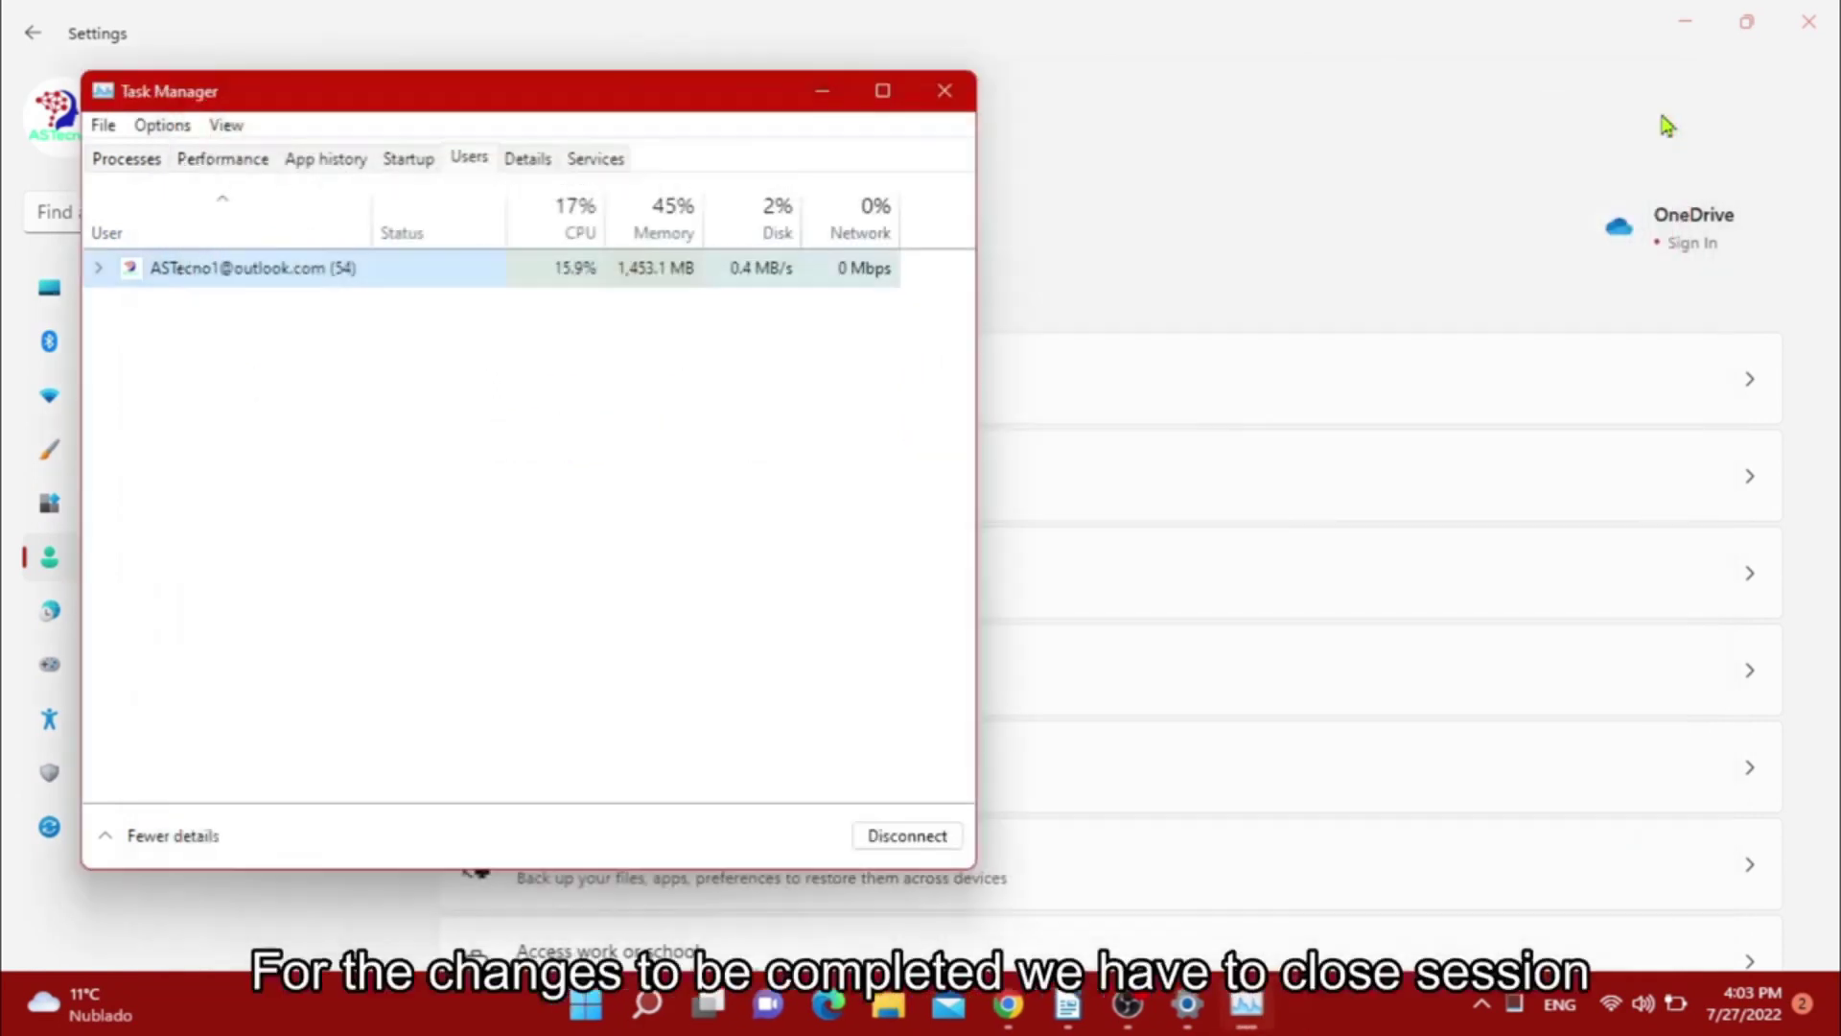
click(945, 91)
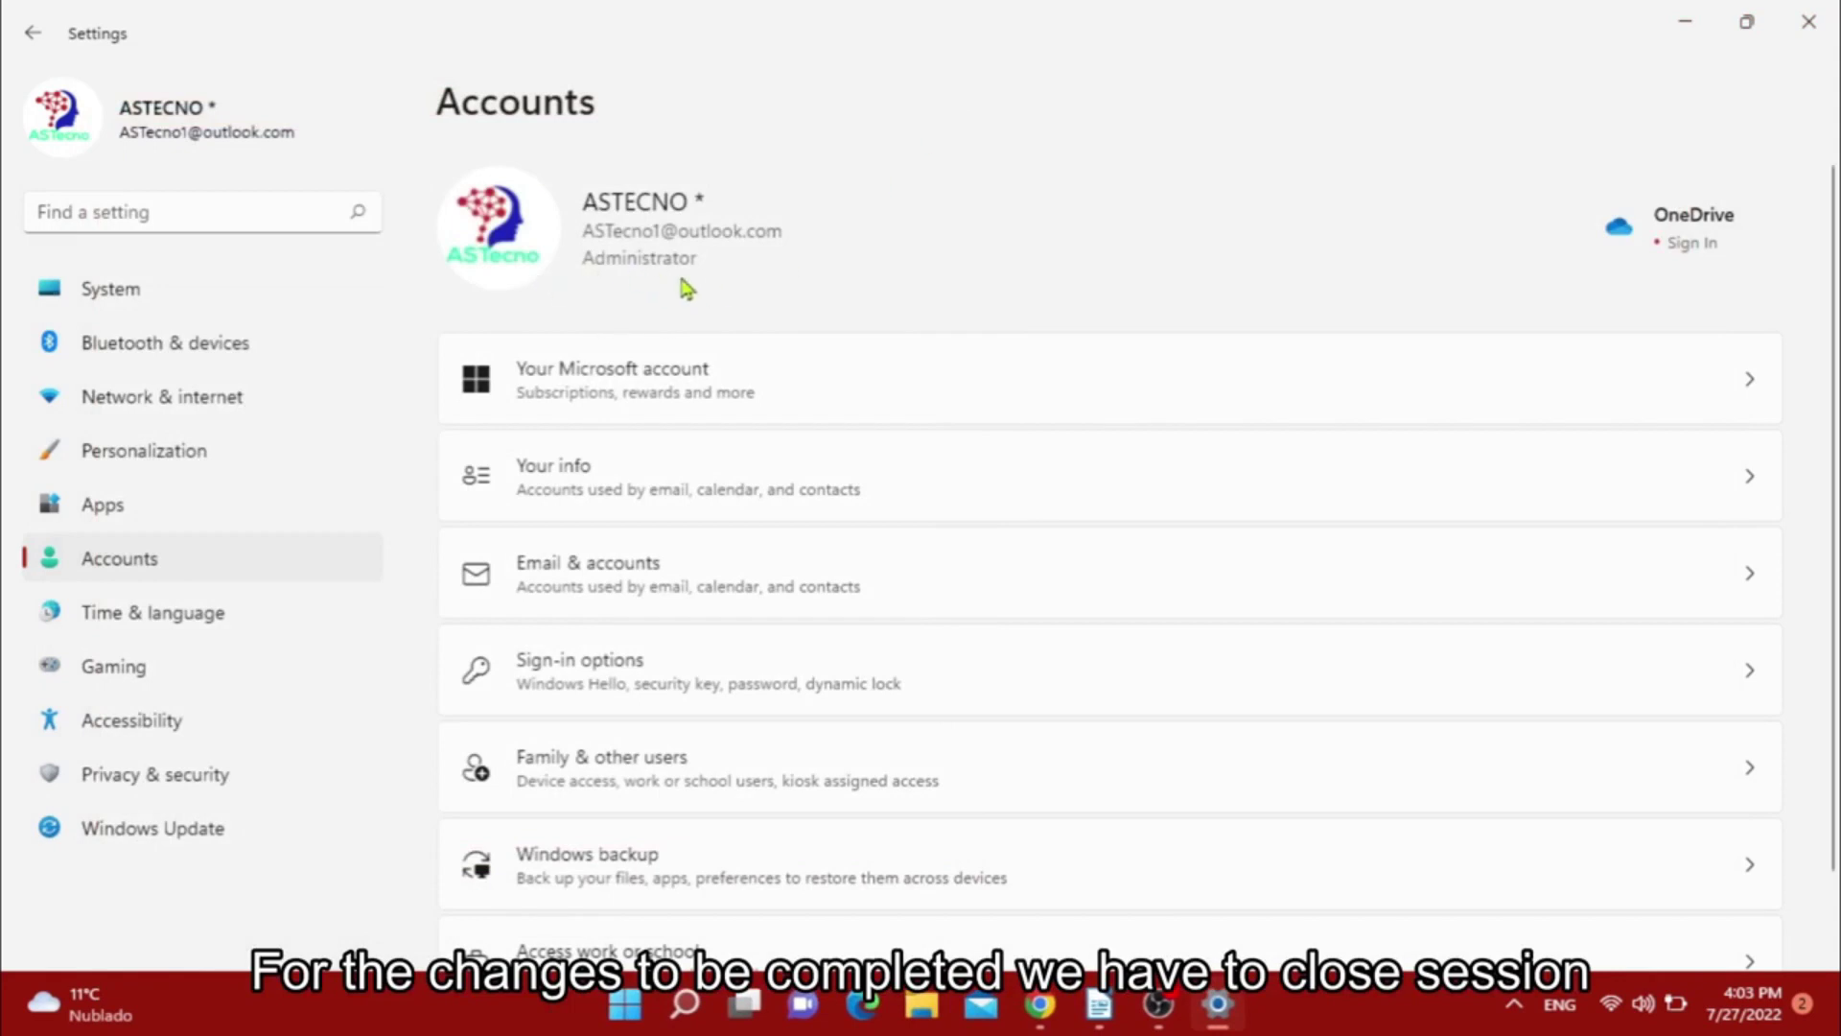
click(626, 1014)
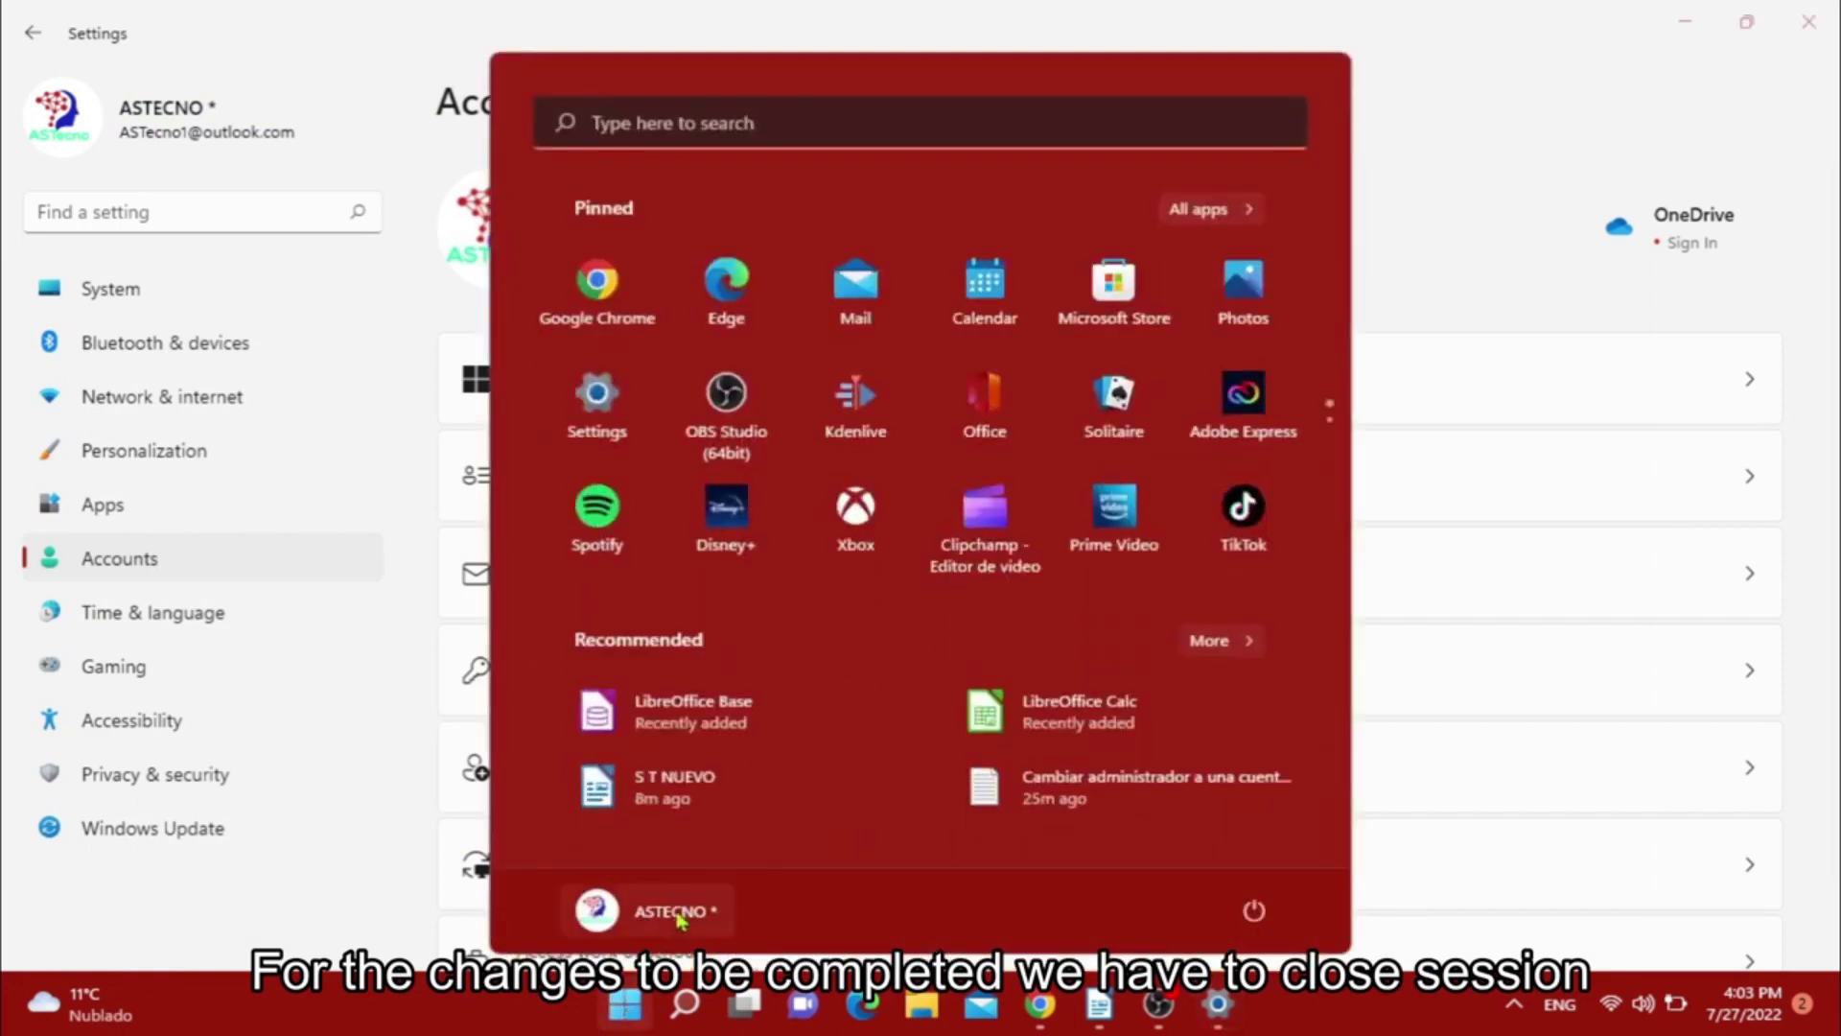
click(679, 916)
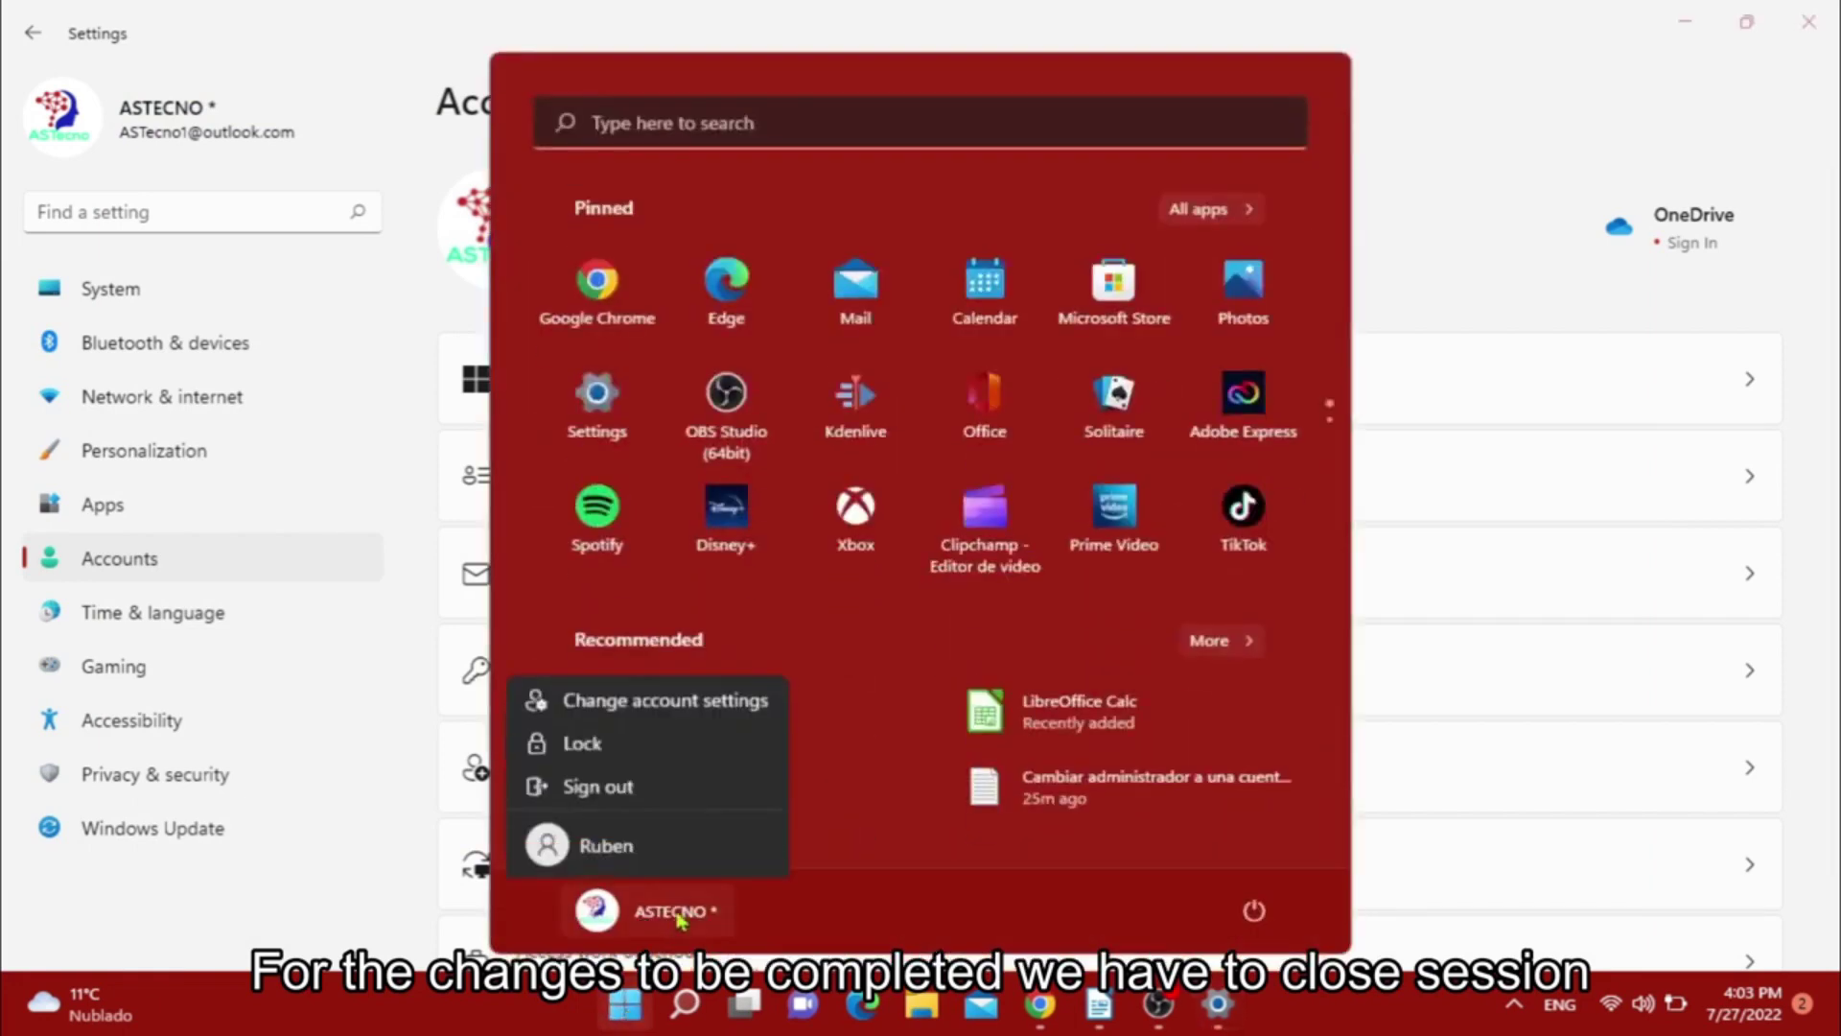
click(642, 792)
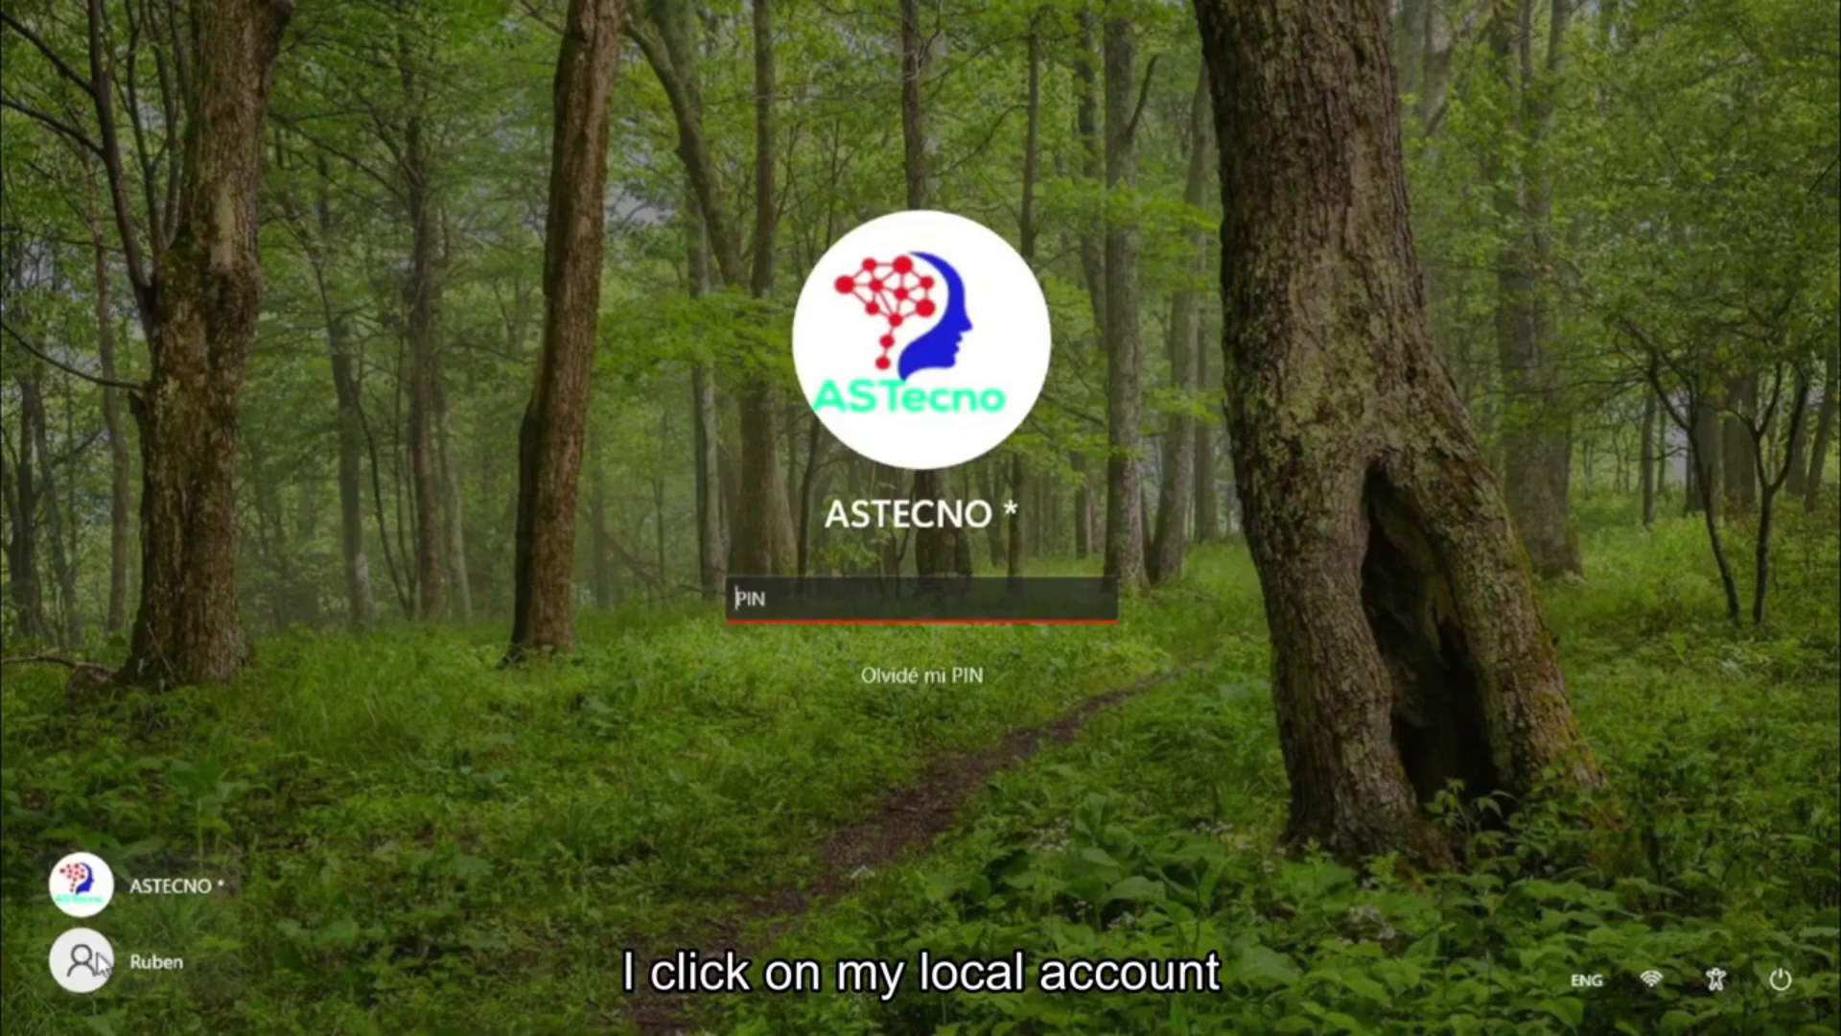
- Select the local Ruben account on the sign-in screen
click(163, 952)
click(163, 952)
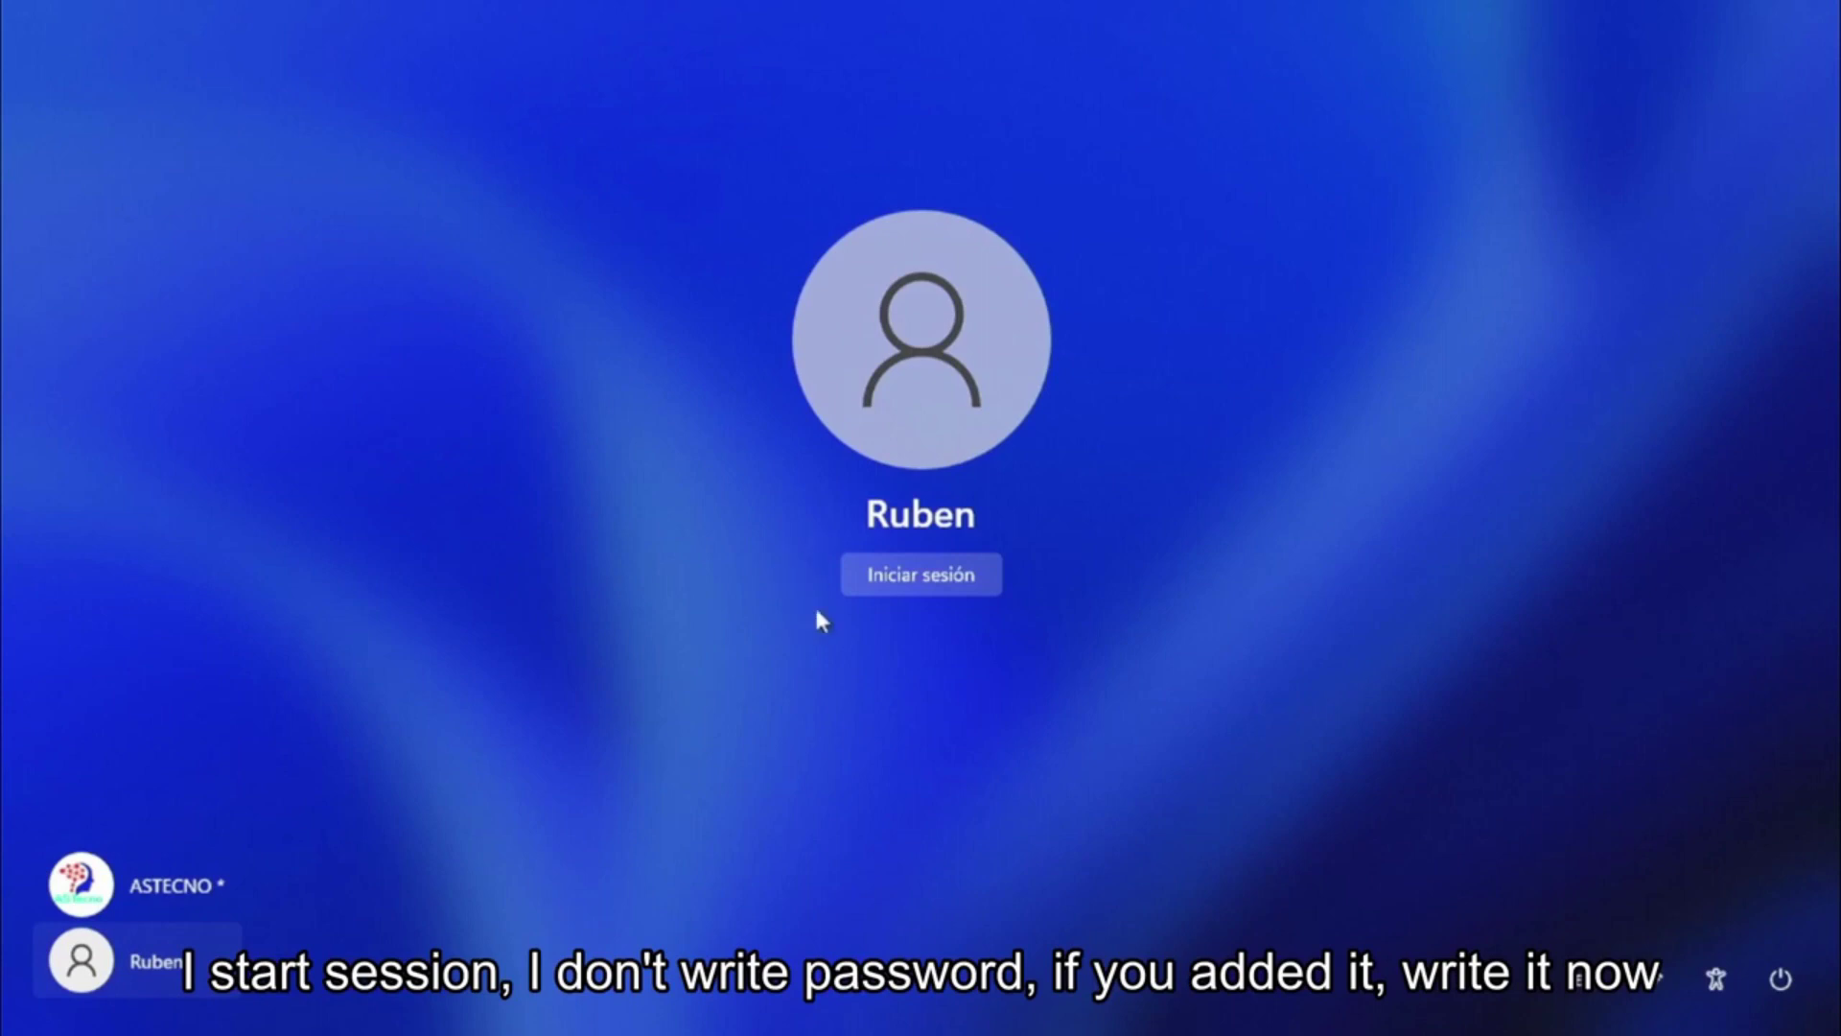
click(915, 578)
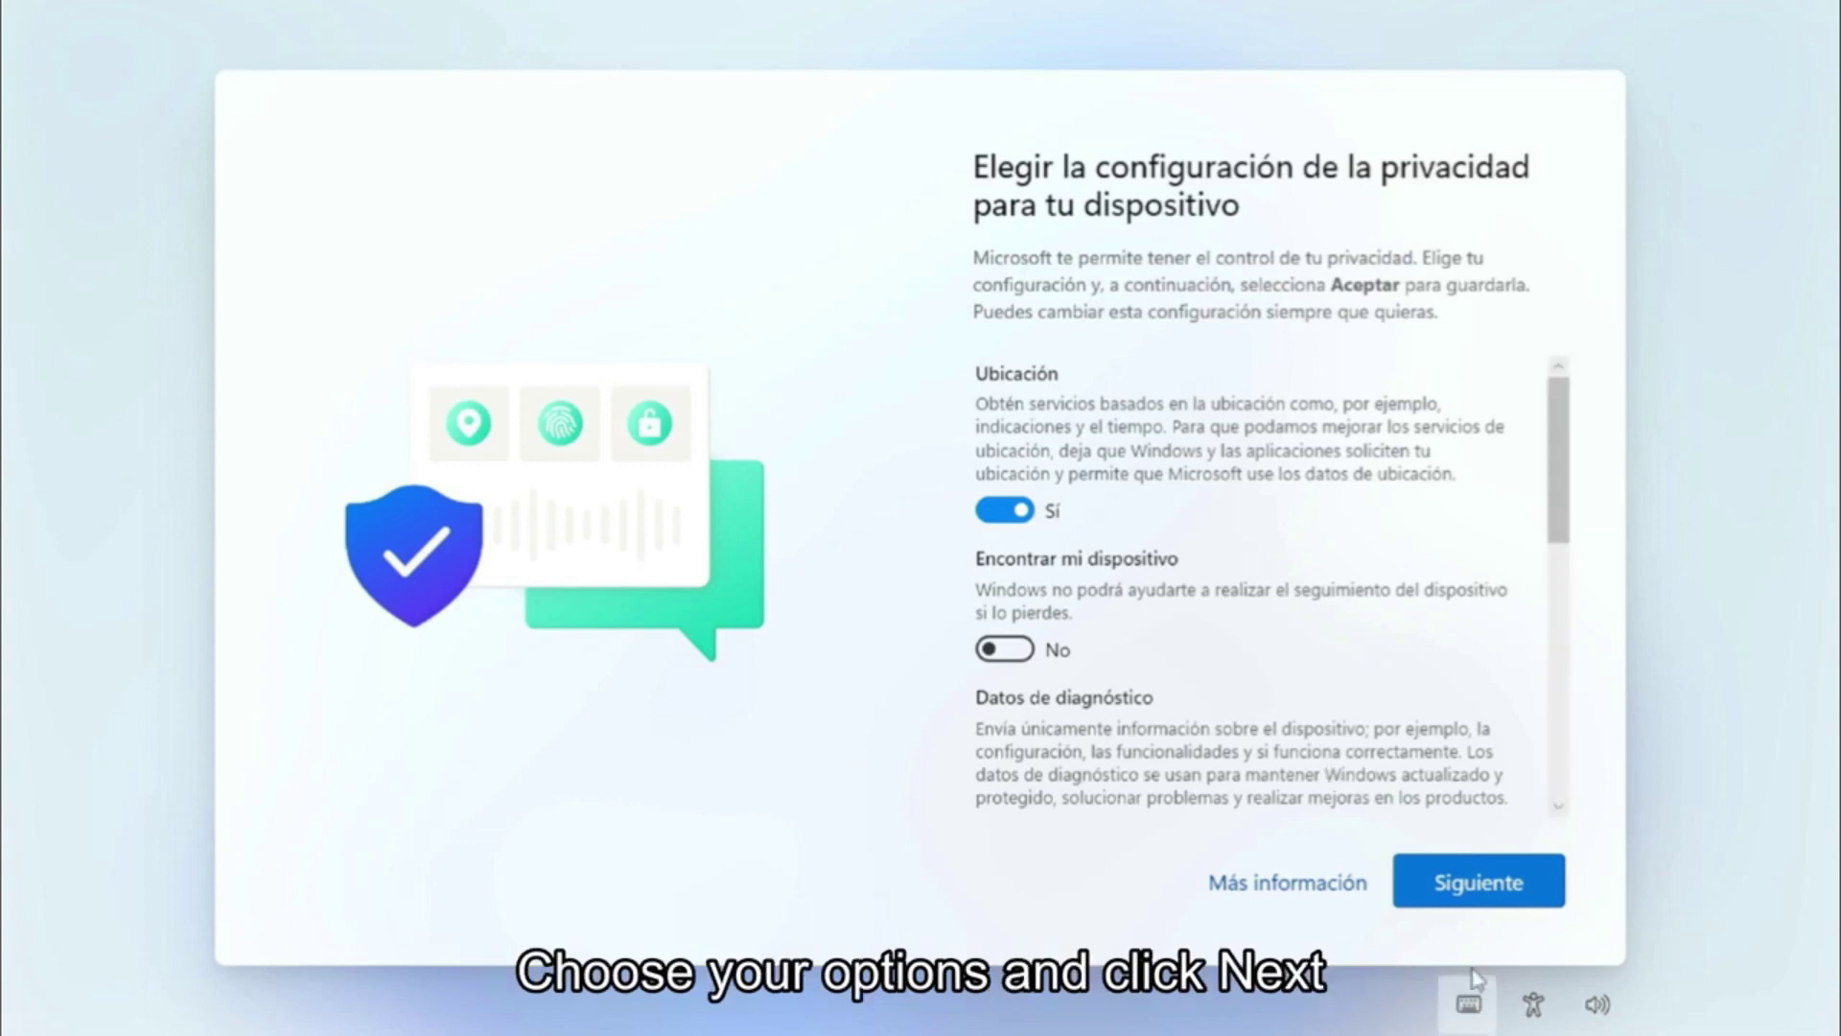
click(1502, 894)
click(1503, 895)
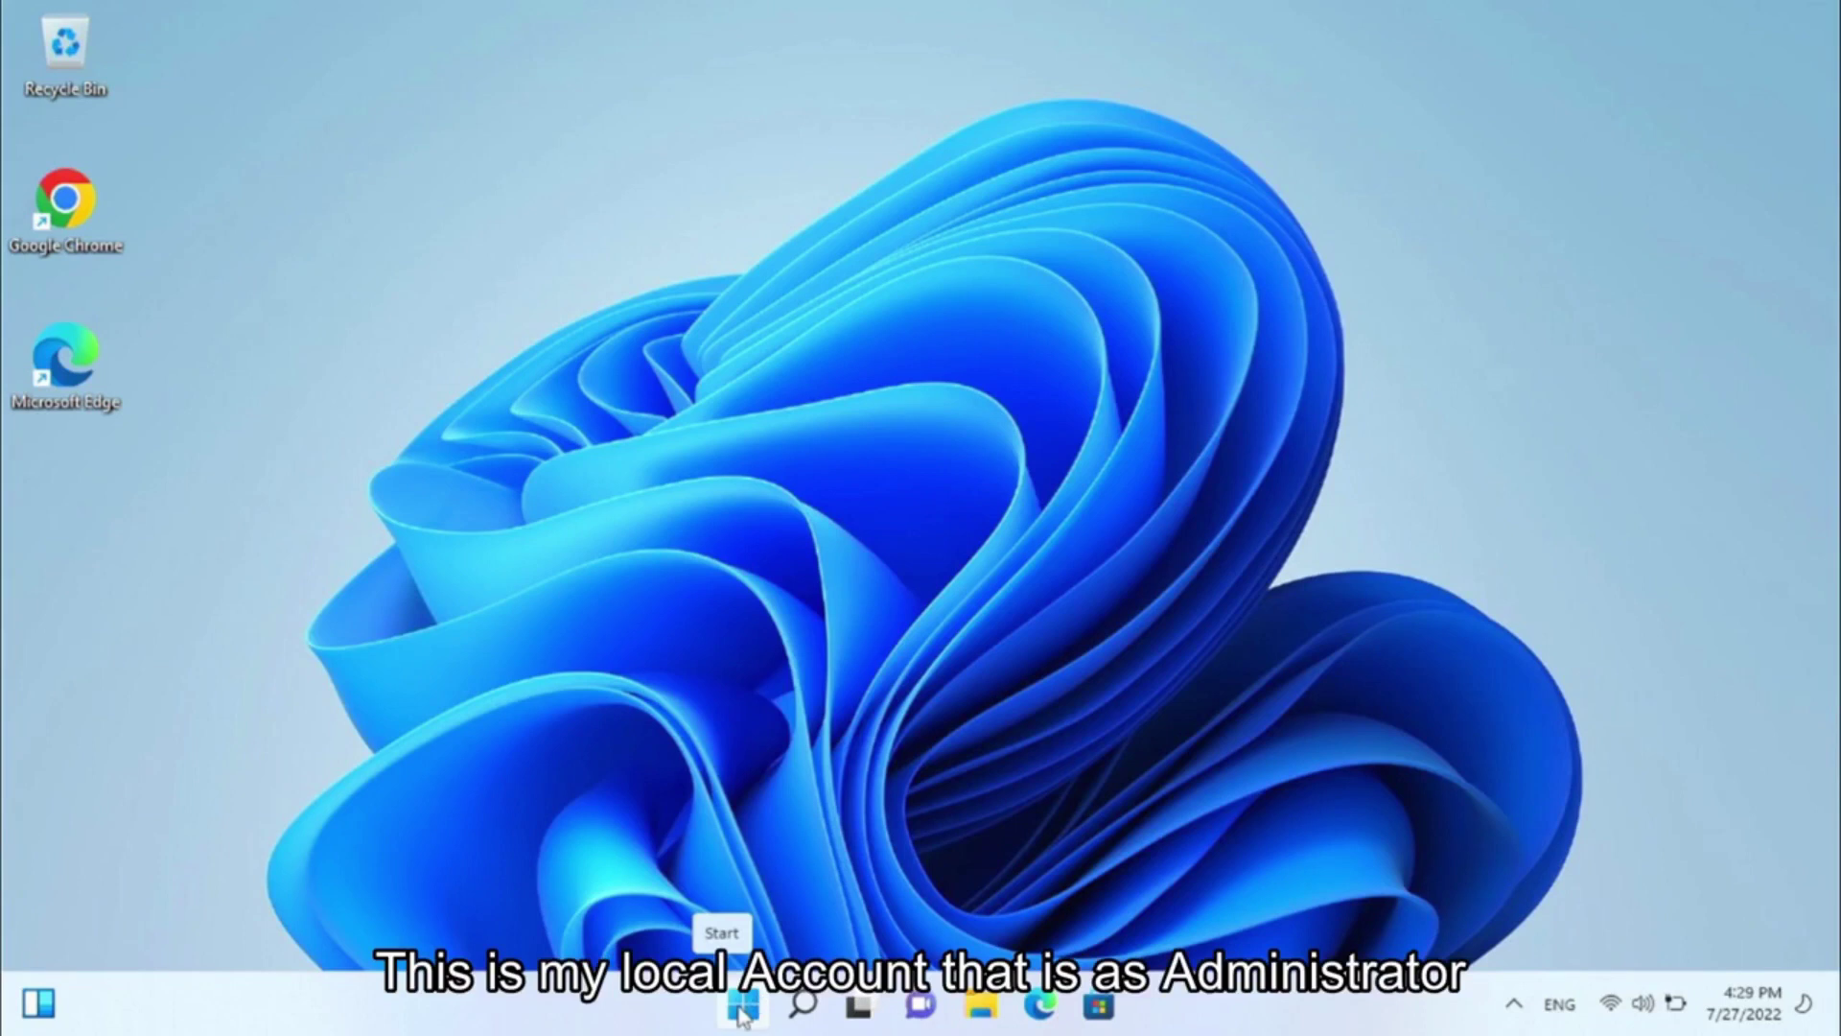
click(742, 1010)
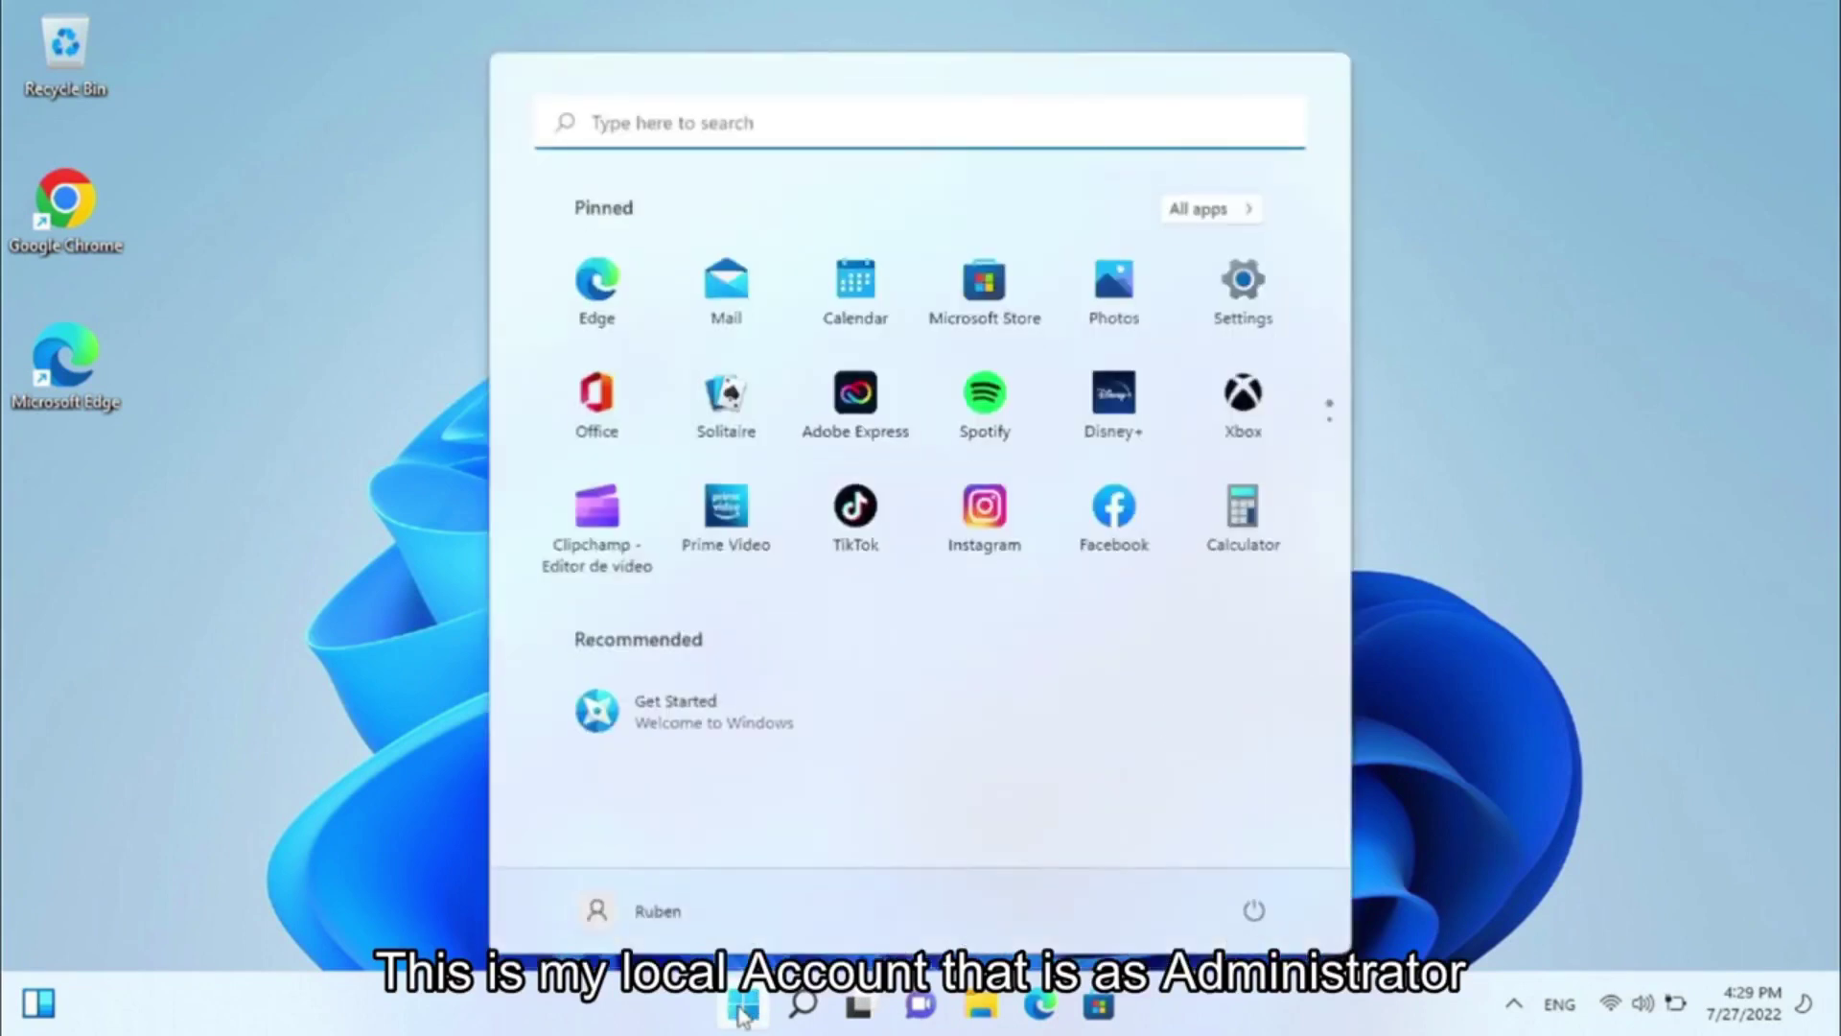
click(655, 920)
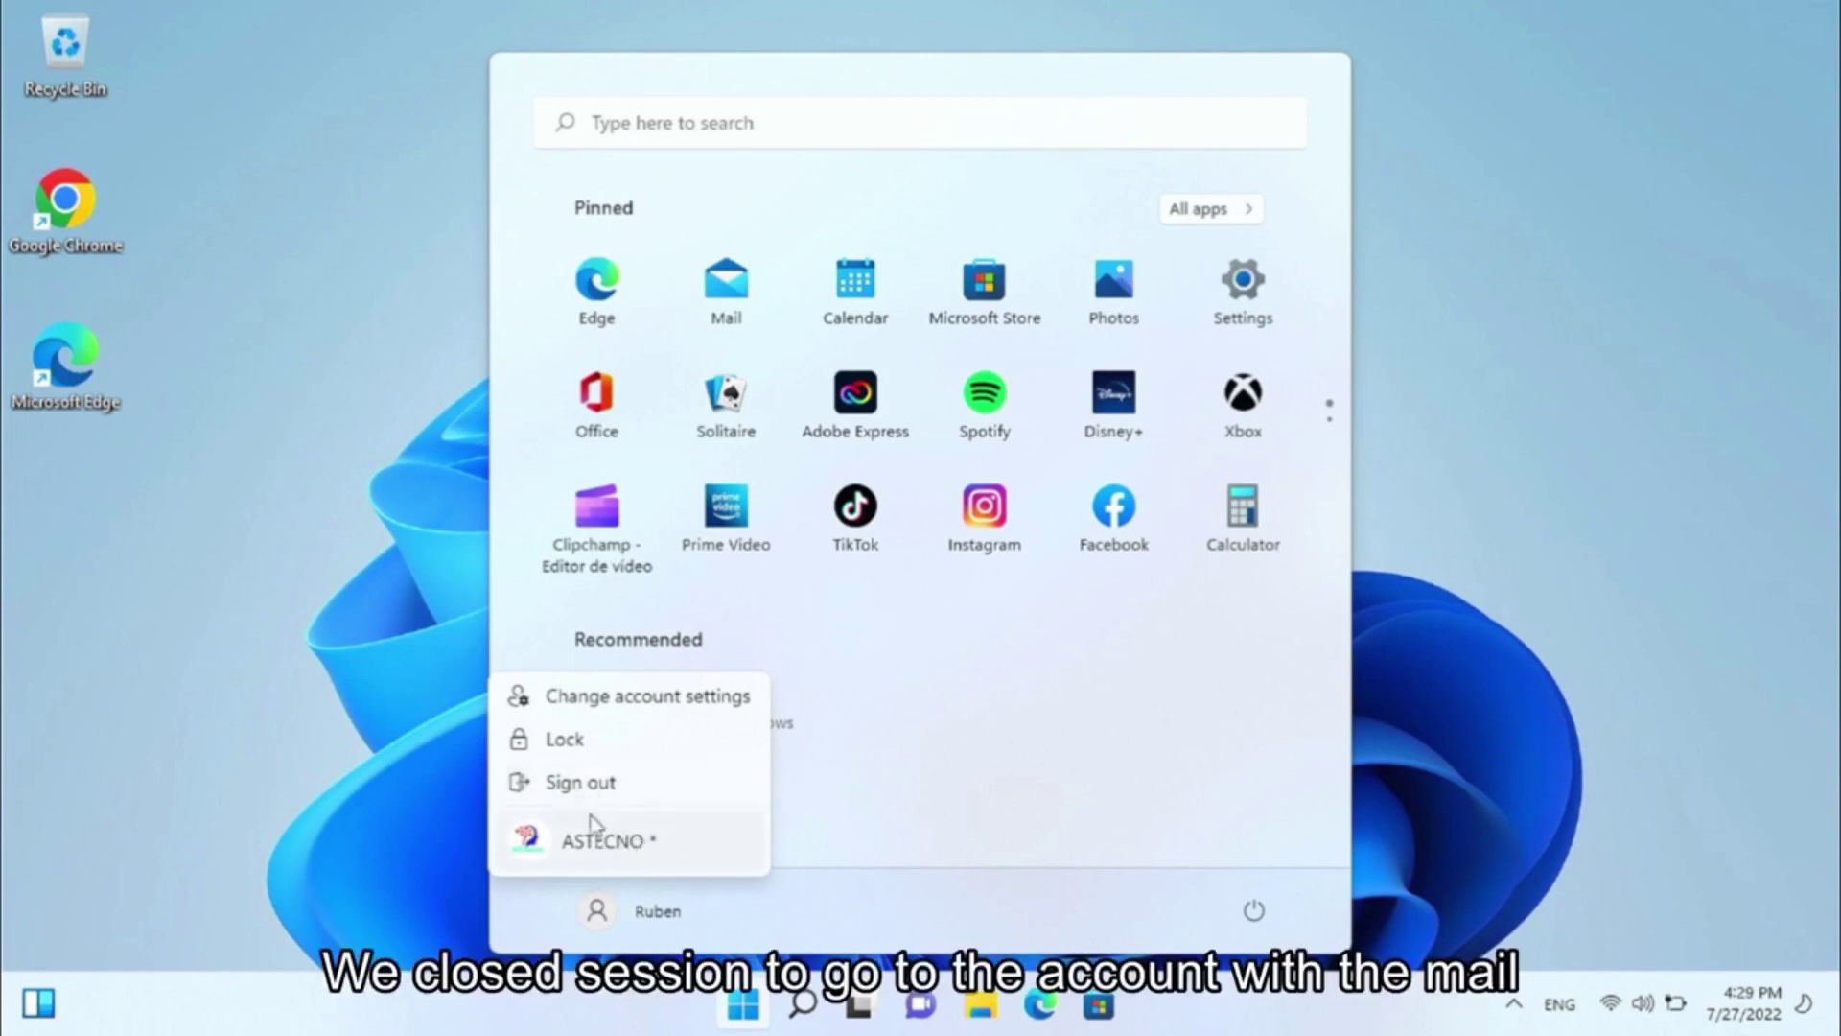
- Sign out of Ruben and choose the ASTECNO account to sign back in
click(577, 785)
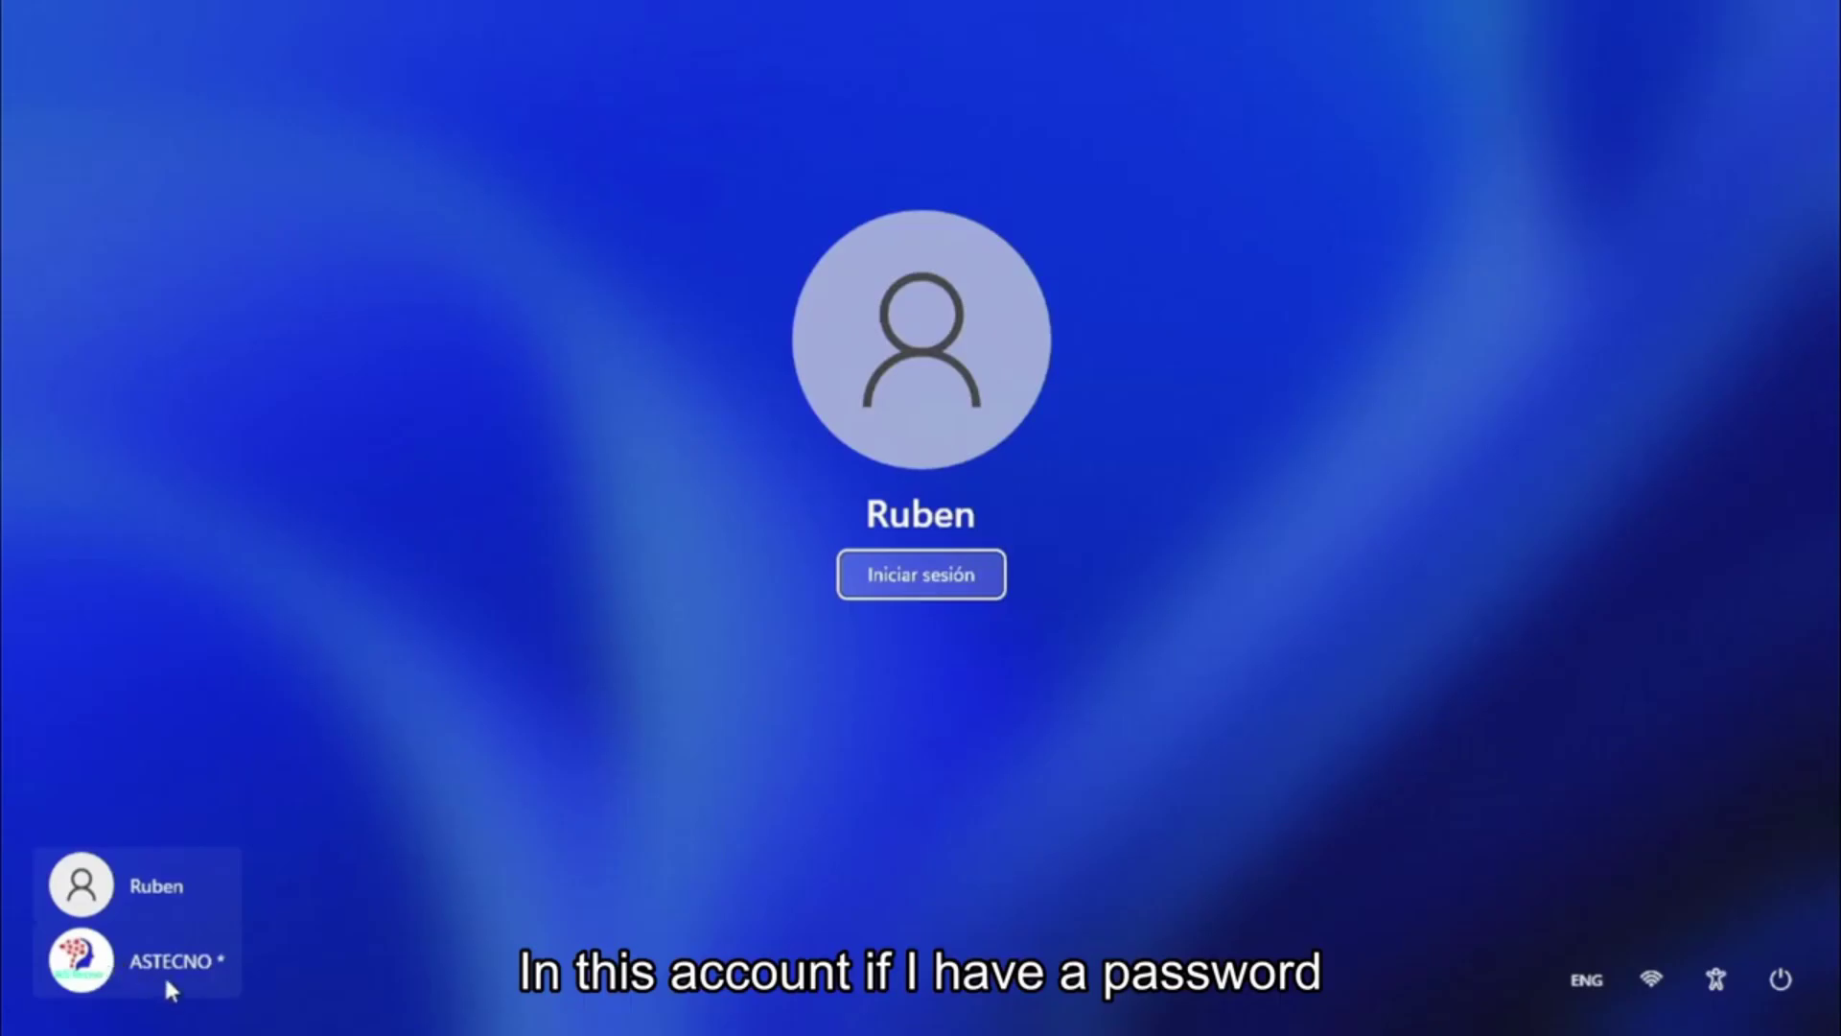
click(162, 973)
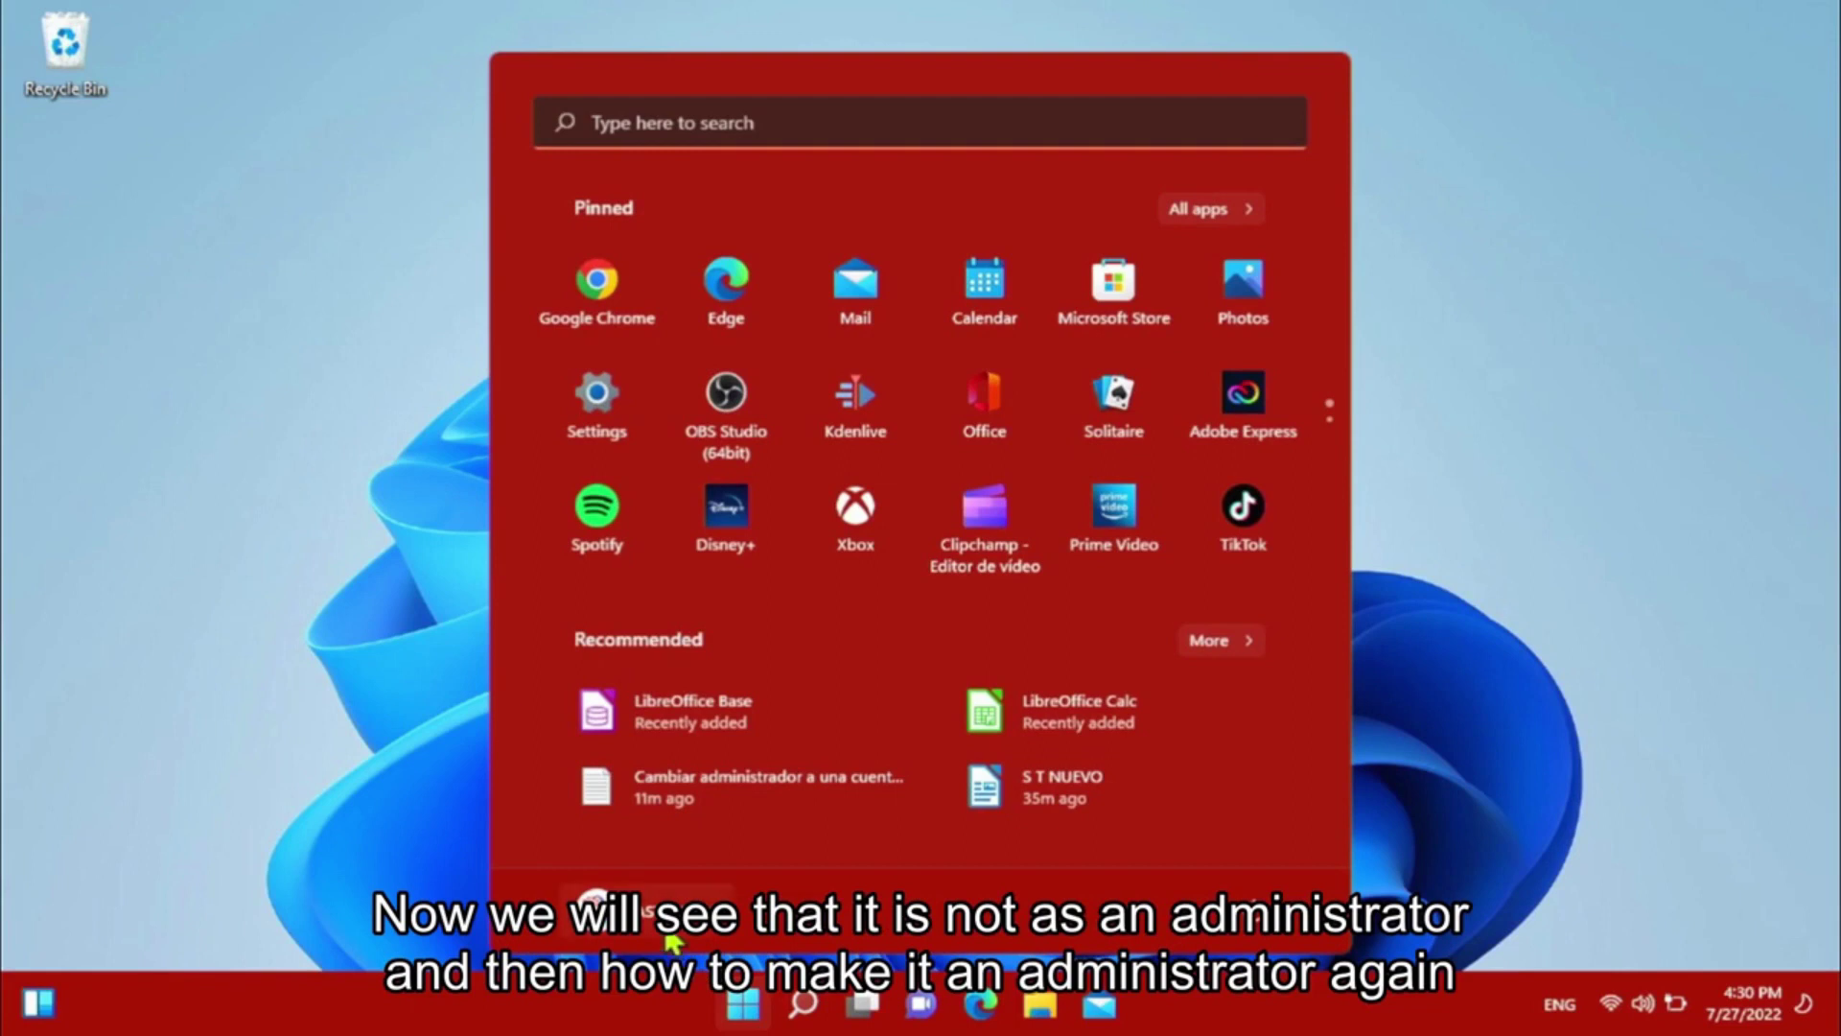
- Open ASTECNO's Your info settings page and bring up the Start button quick-links list
click(673, 937)
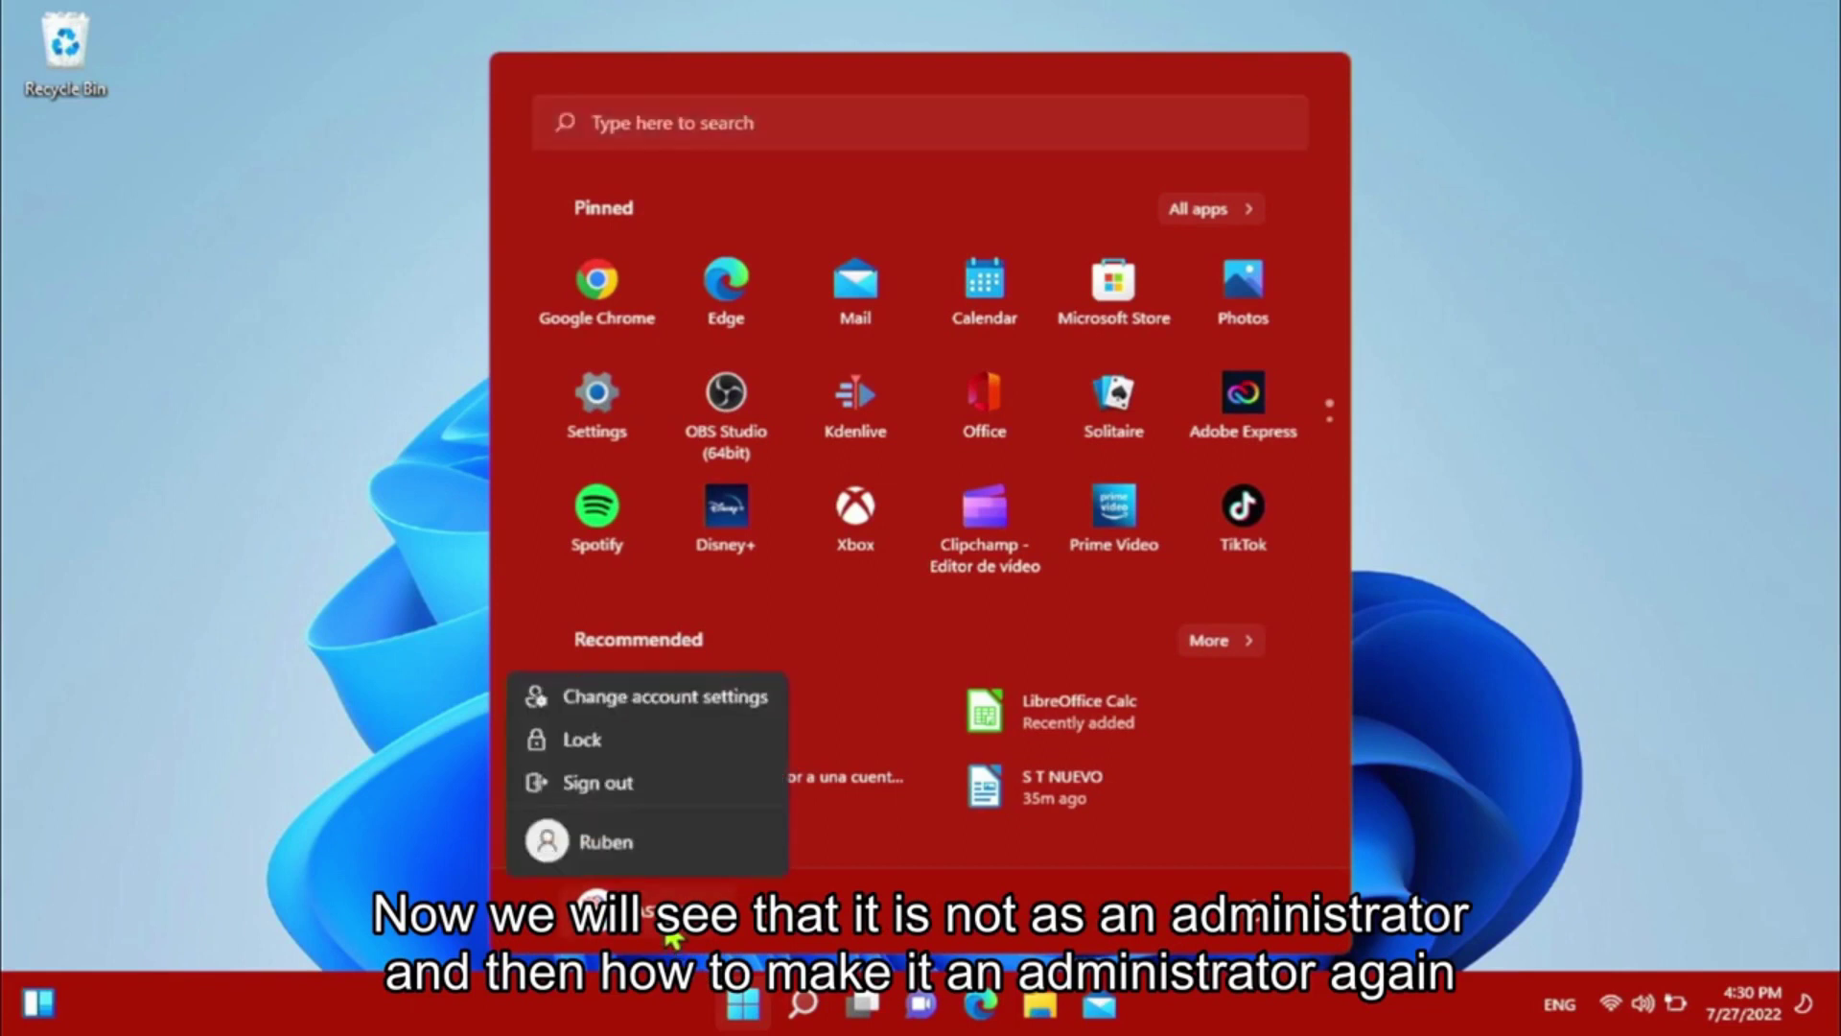
click(619, 698)
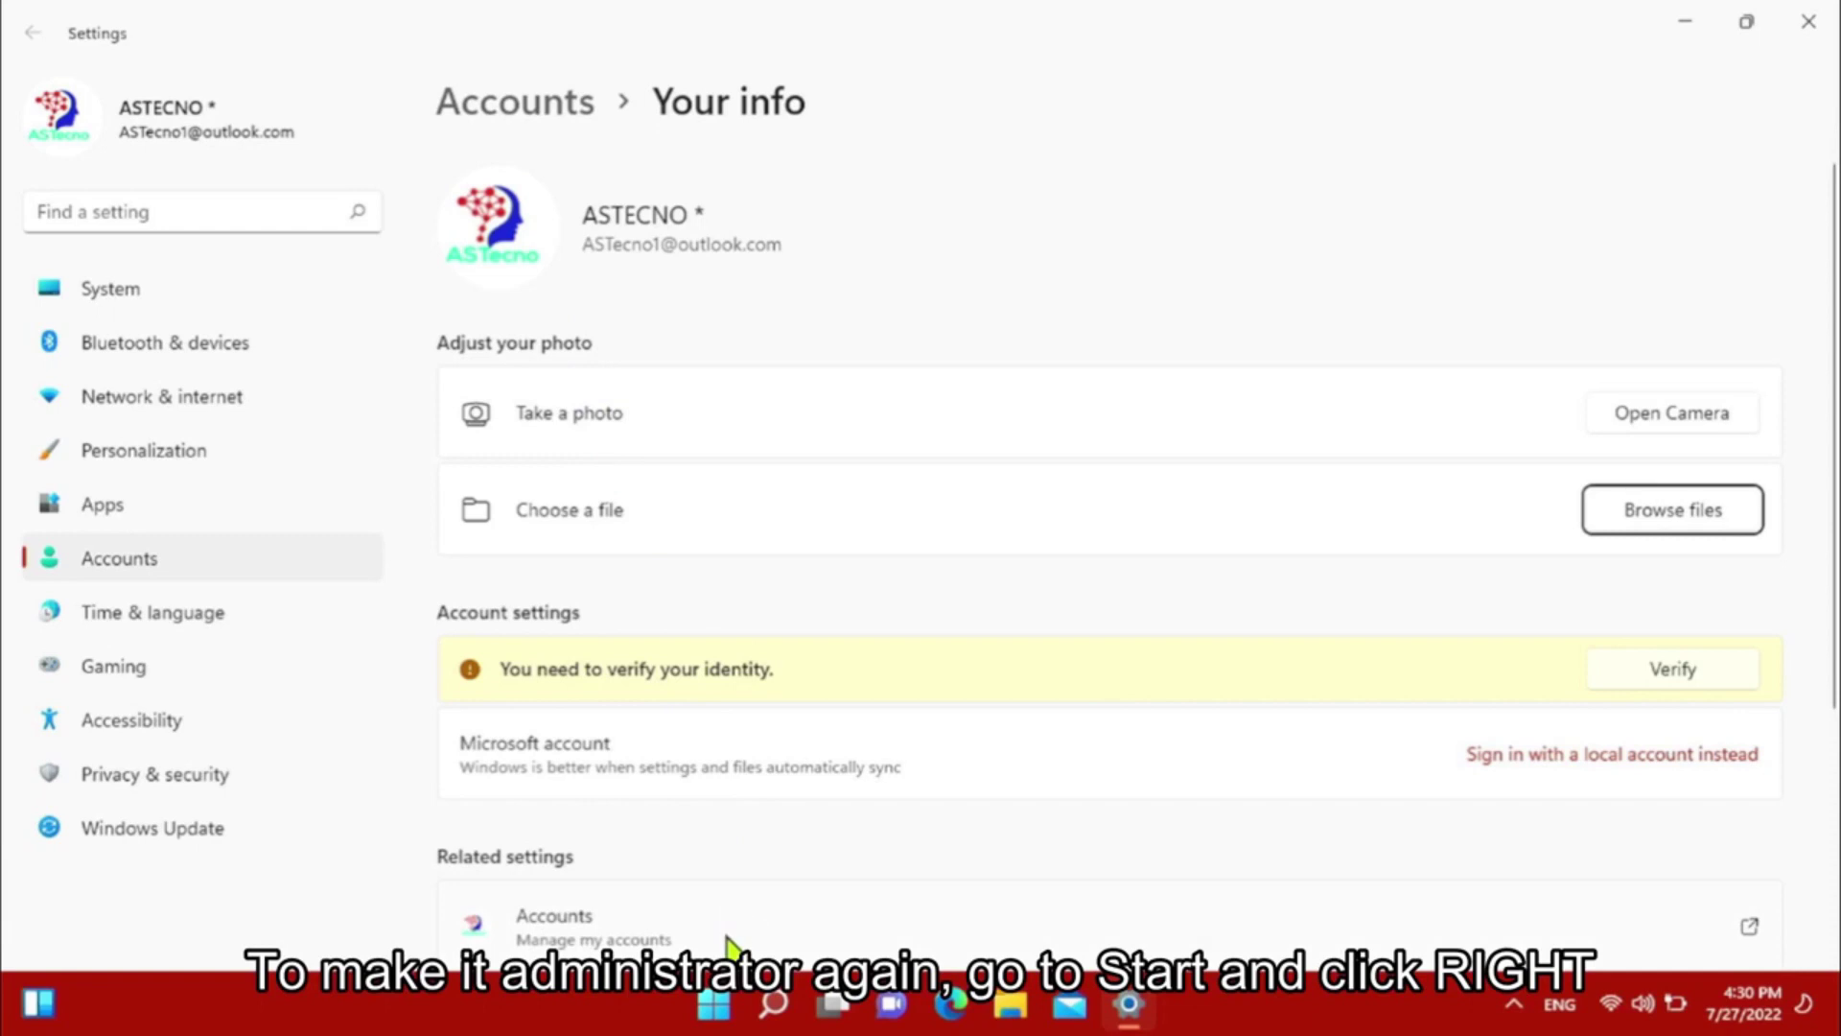
right_click(715, 1007)
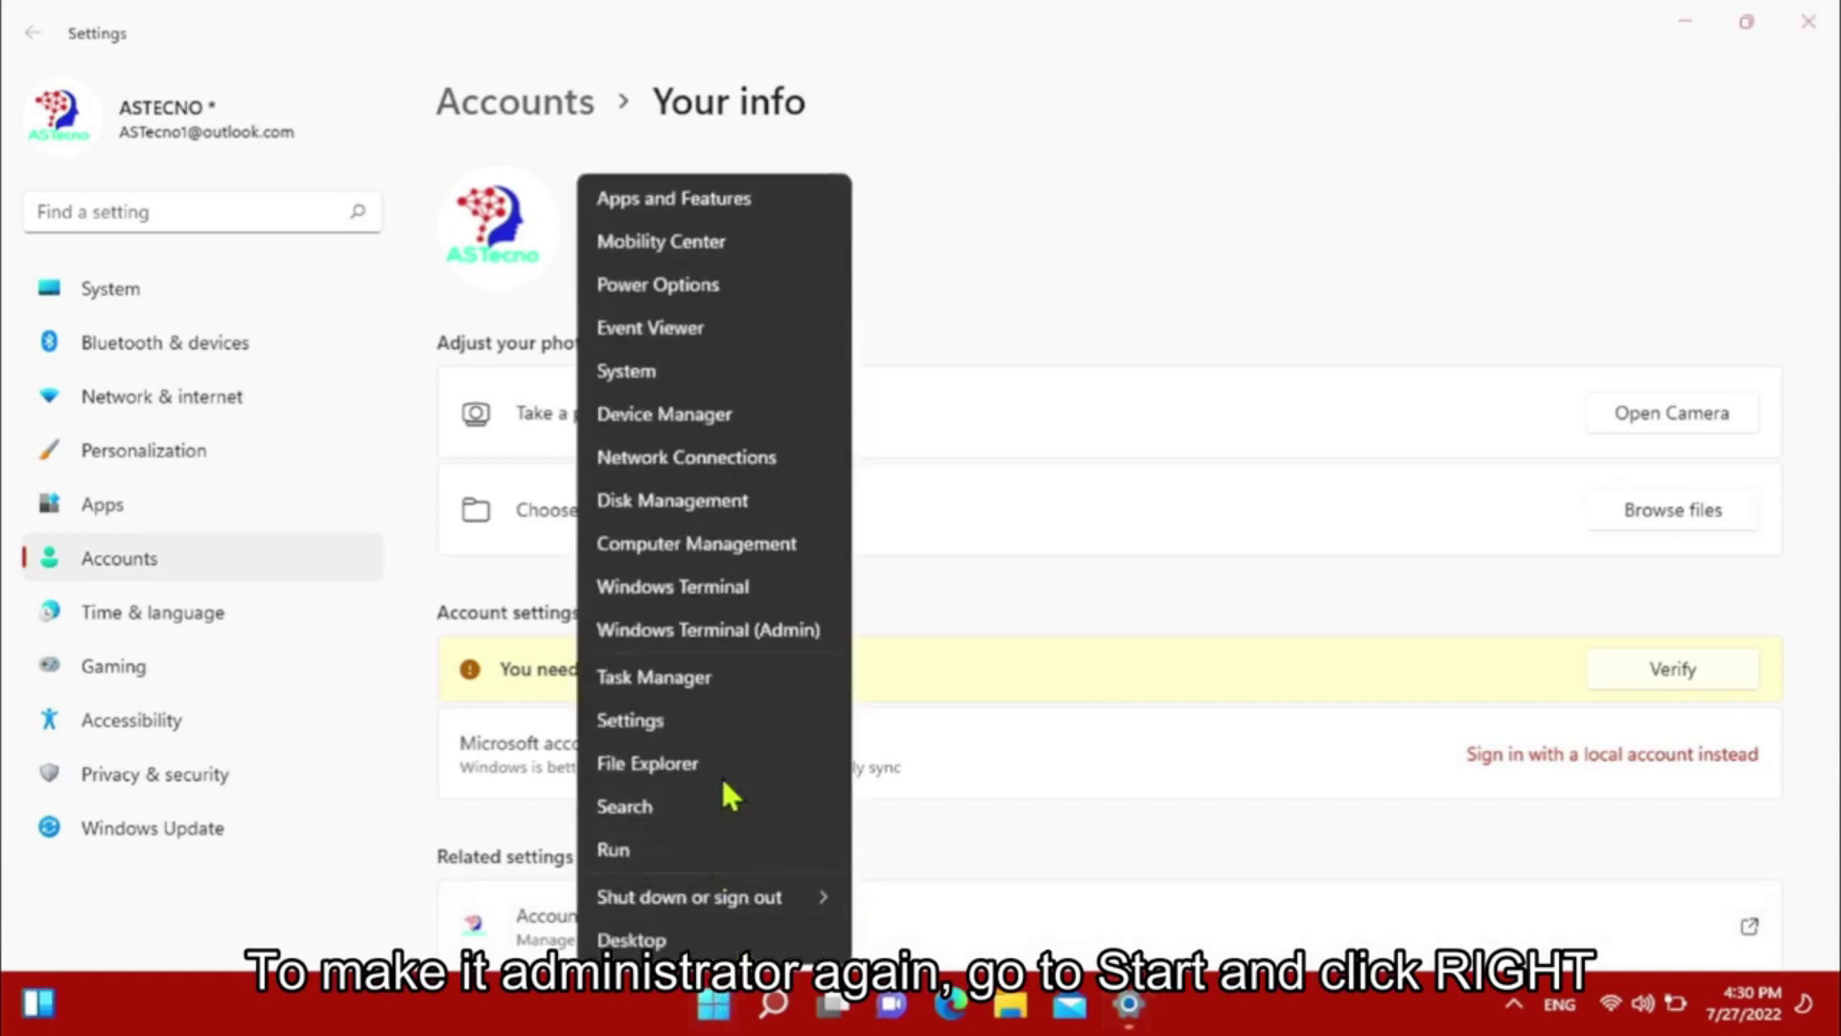
- From Task Manager's Users tab, open Manage user accounts for the signed-in Microsoft account
click(692, 680)
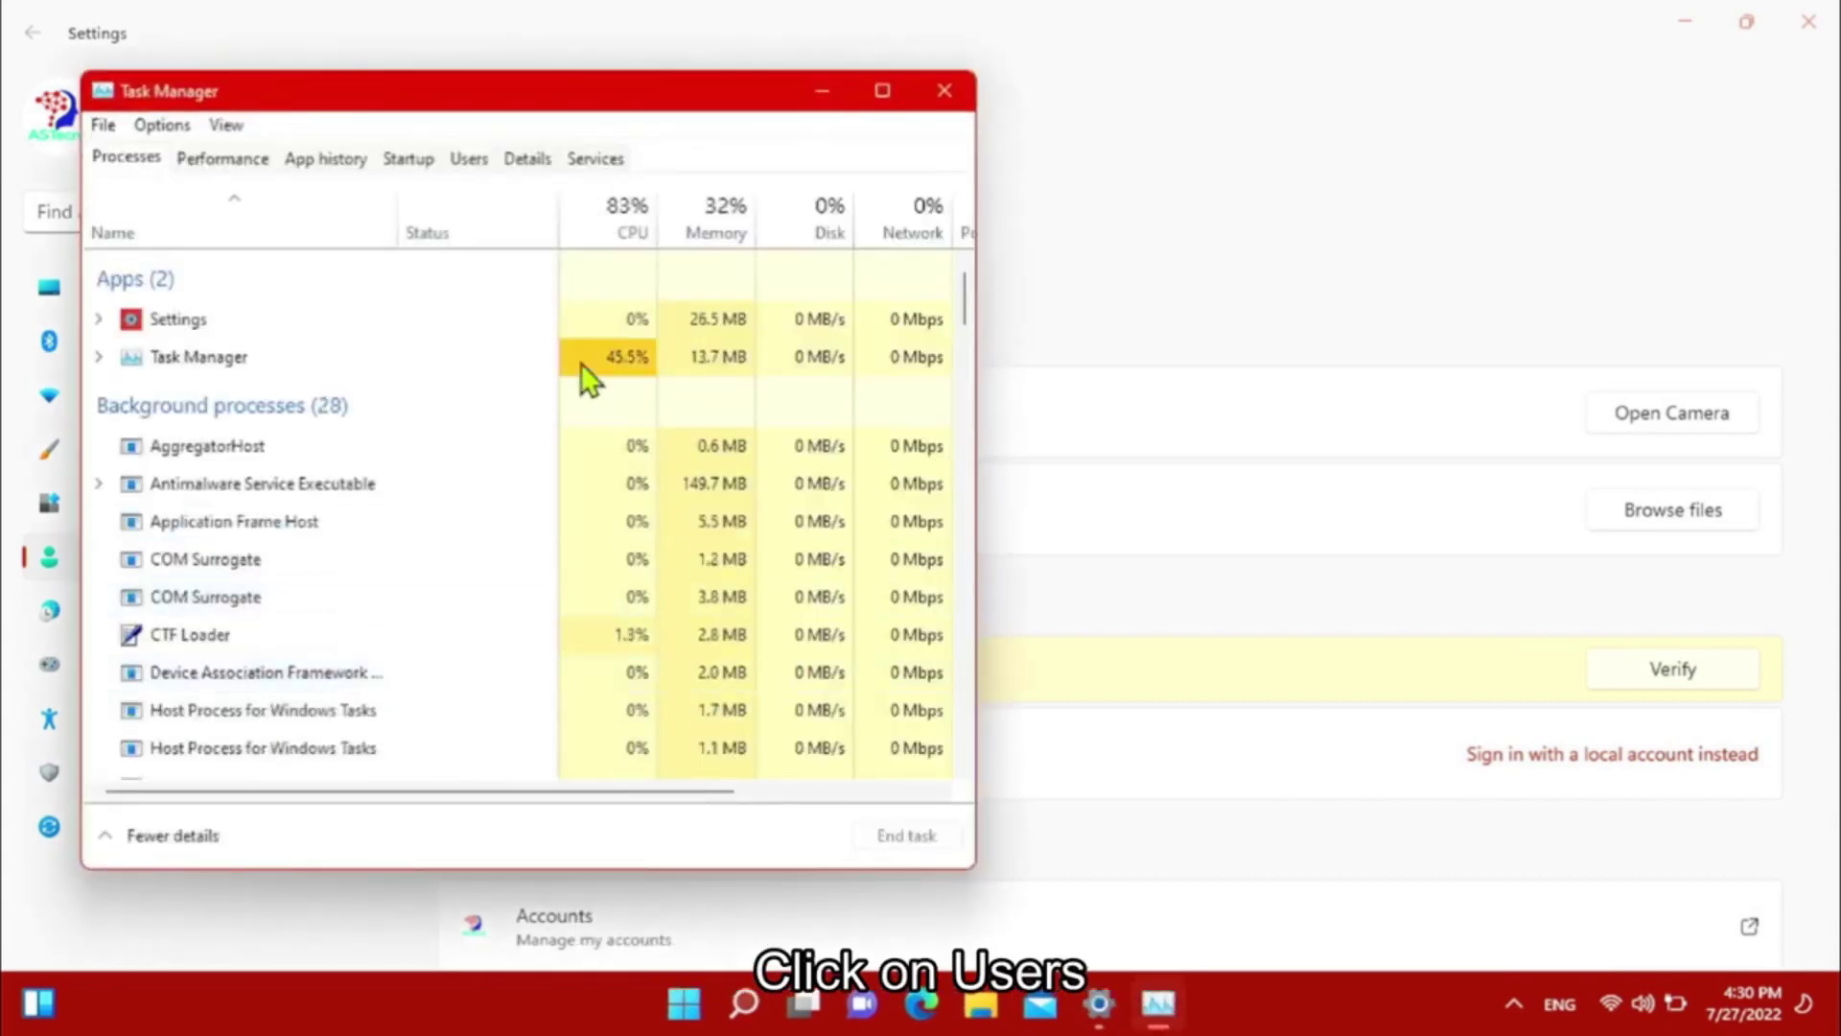
click(472, 161)
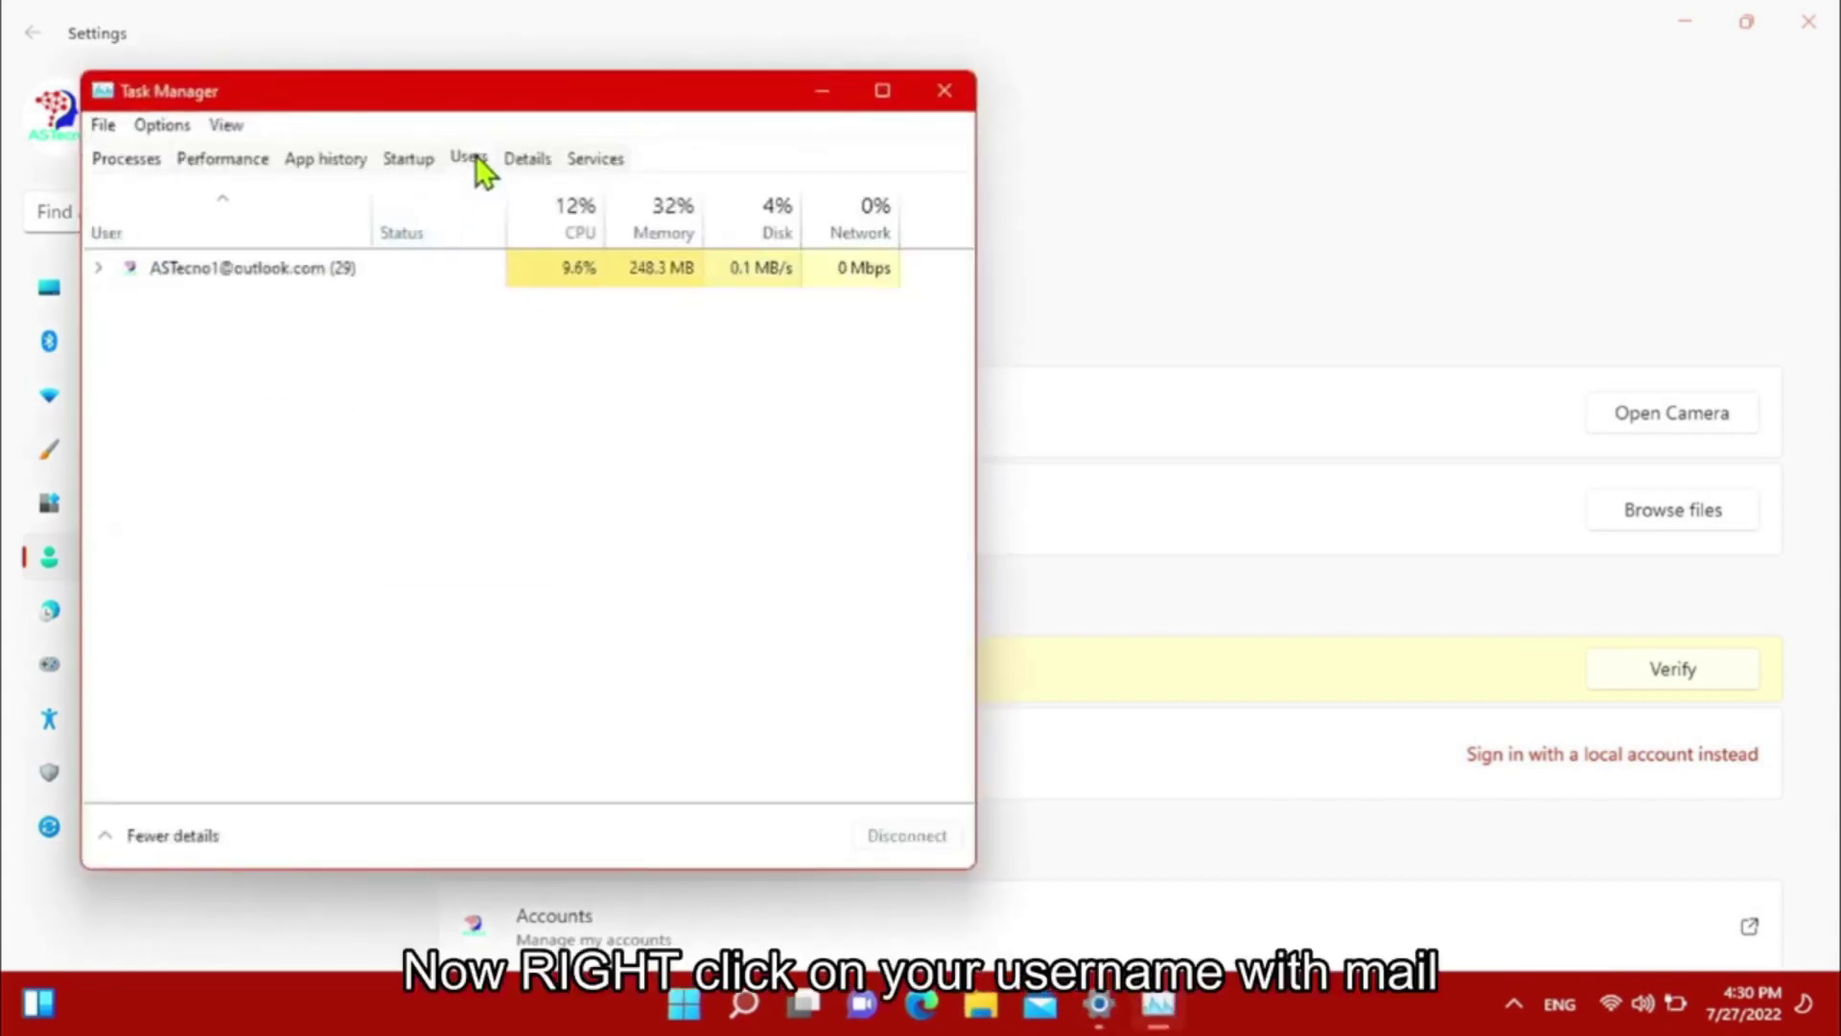
right_click(278, 270)
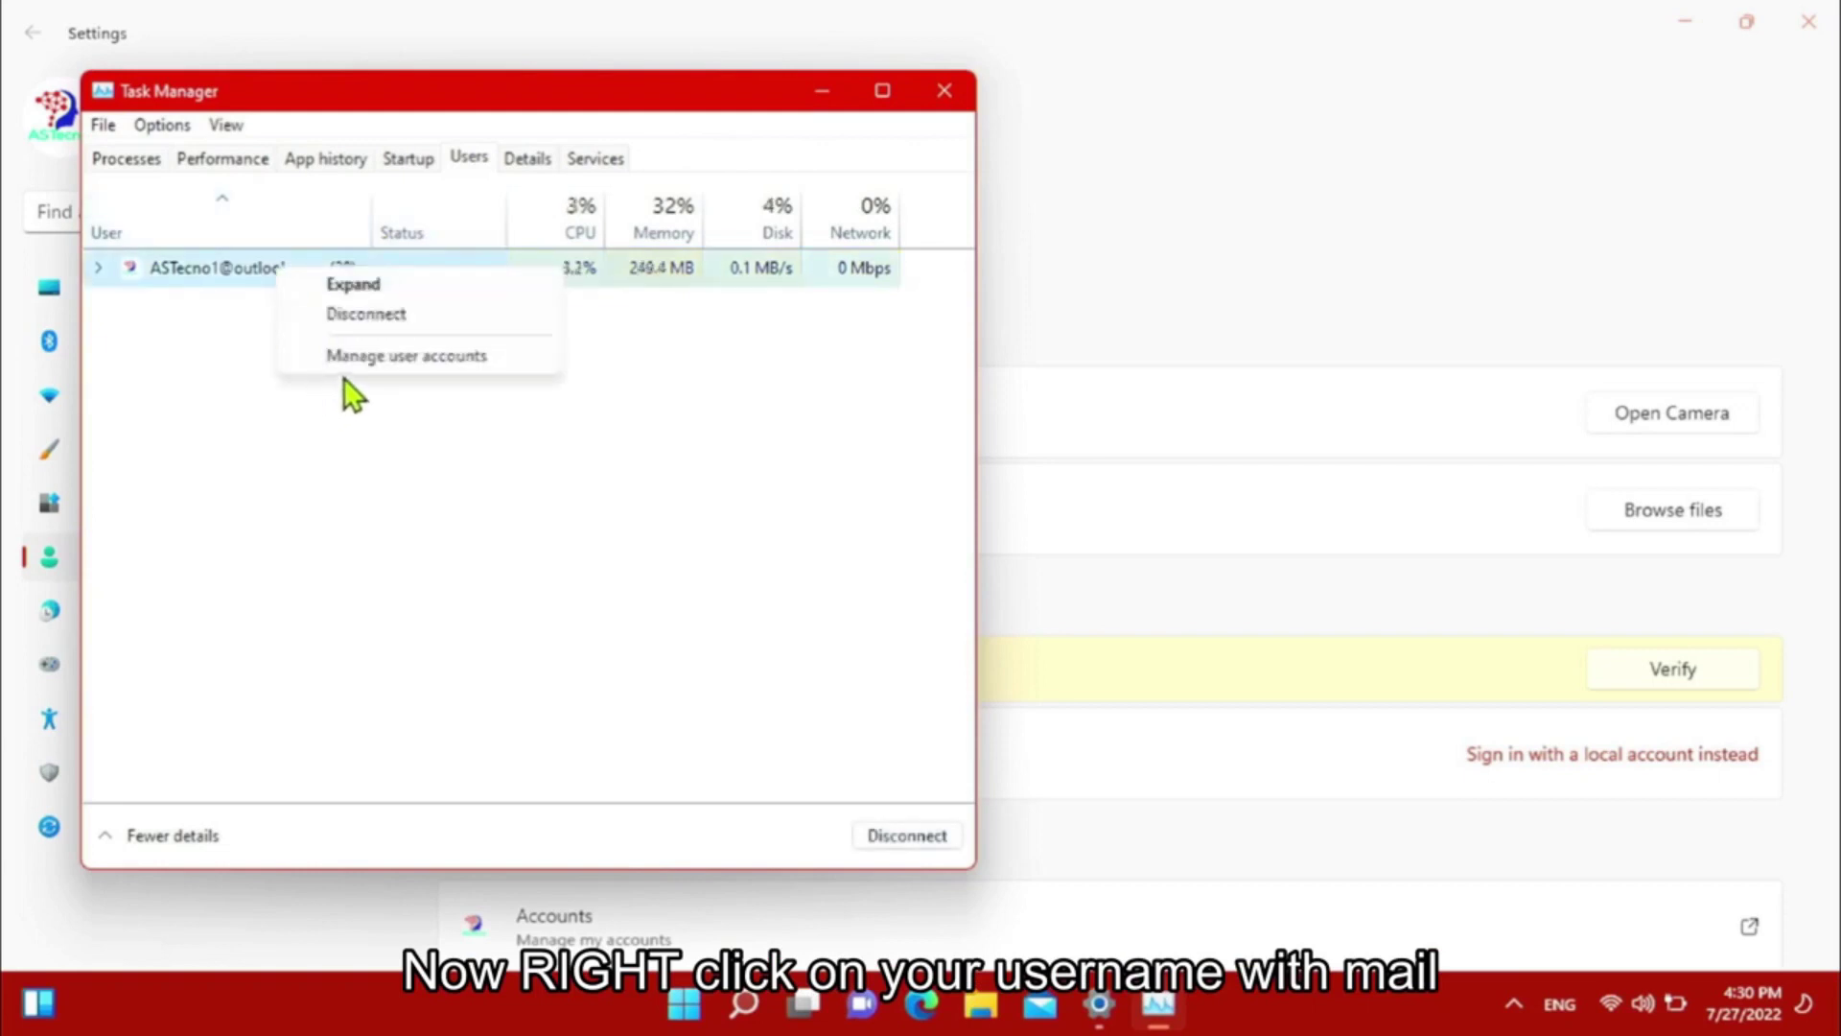
click(355, 357)
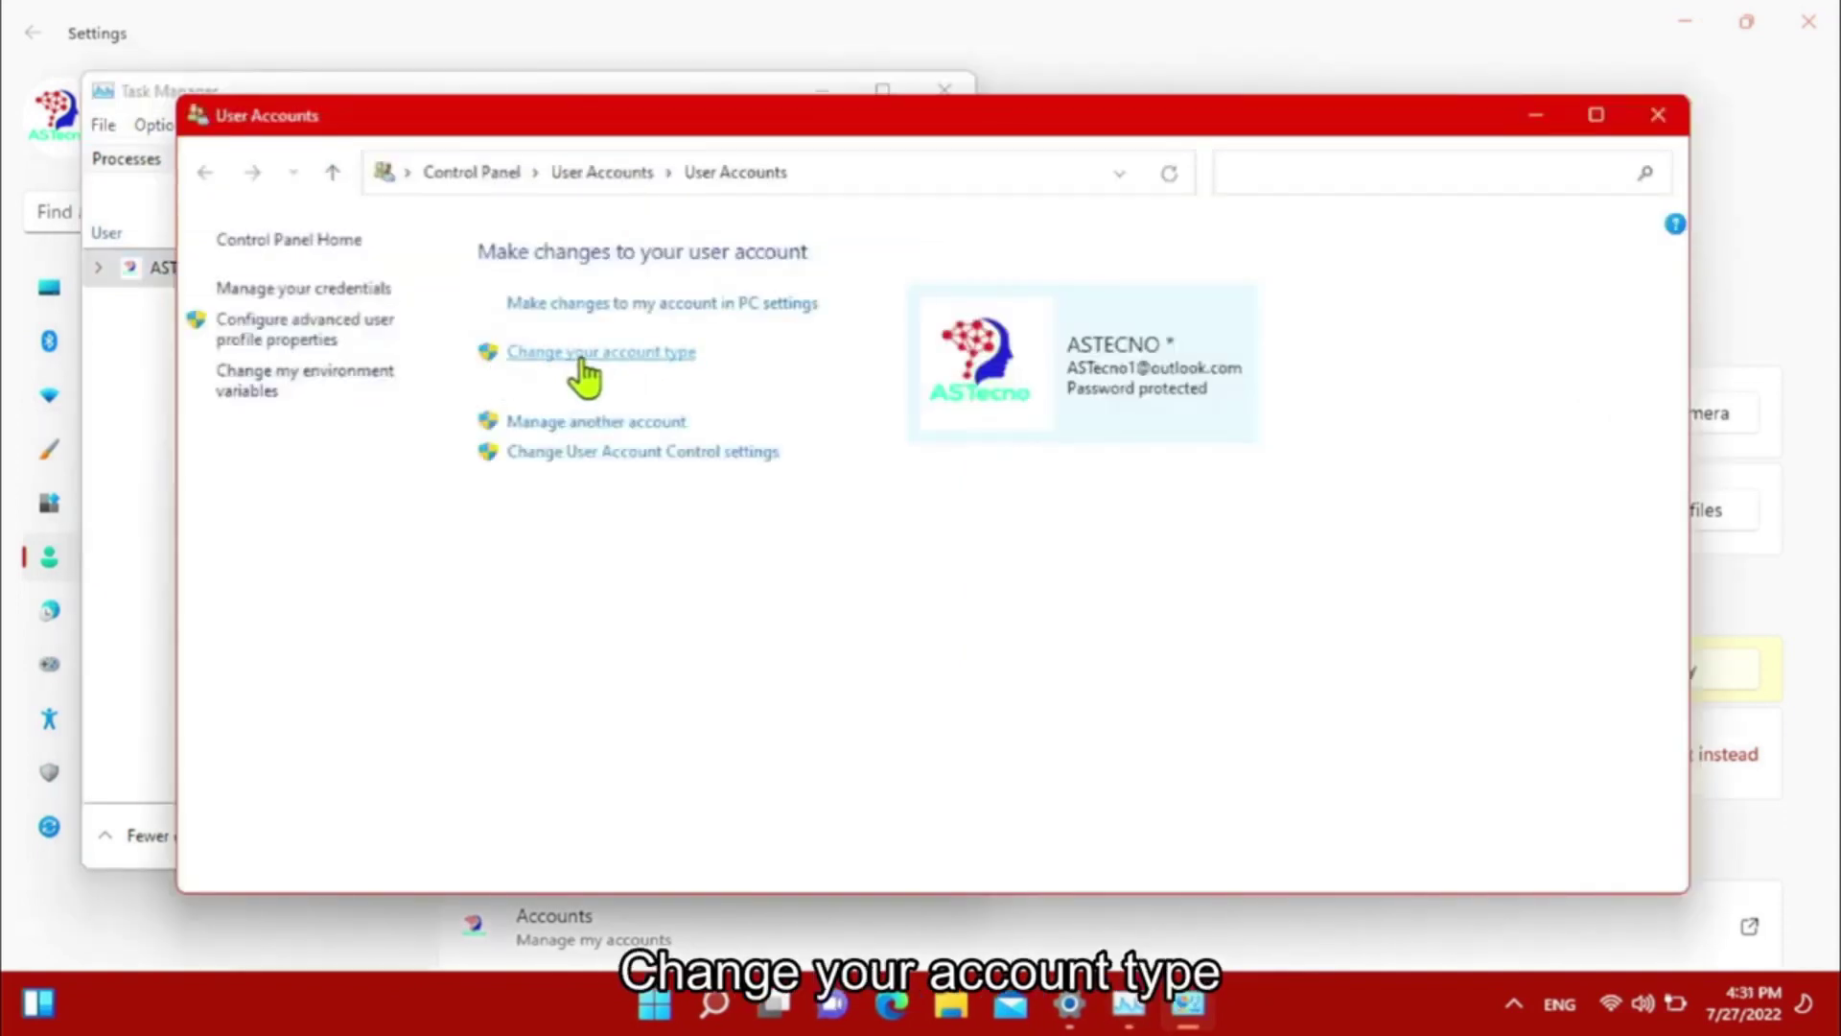
- Approve the admin prompt to reach the Microsoft account's account-type page
click(582, 359)
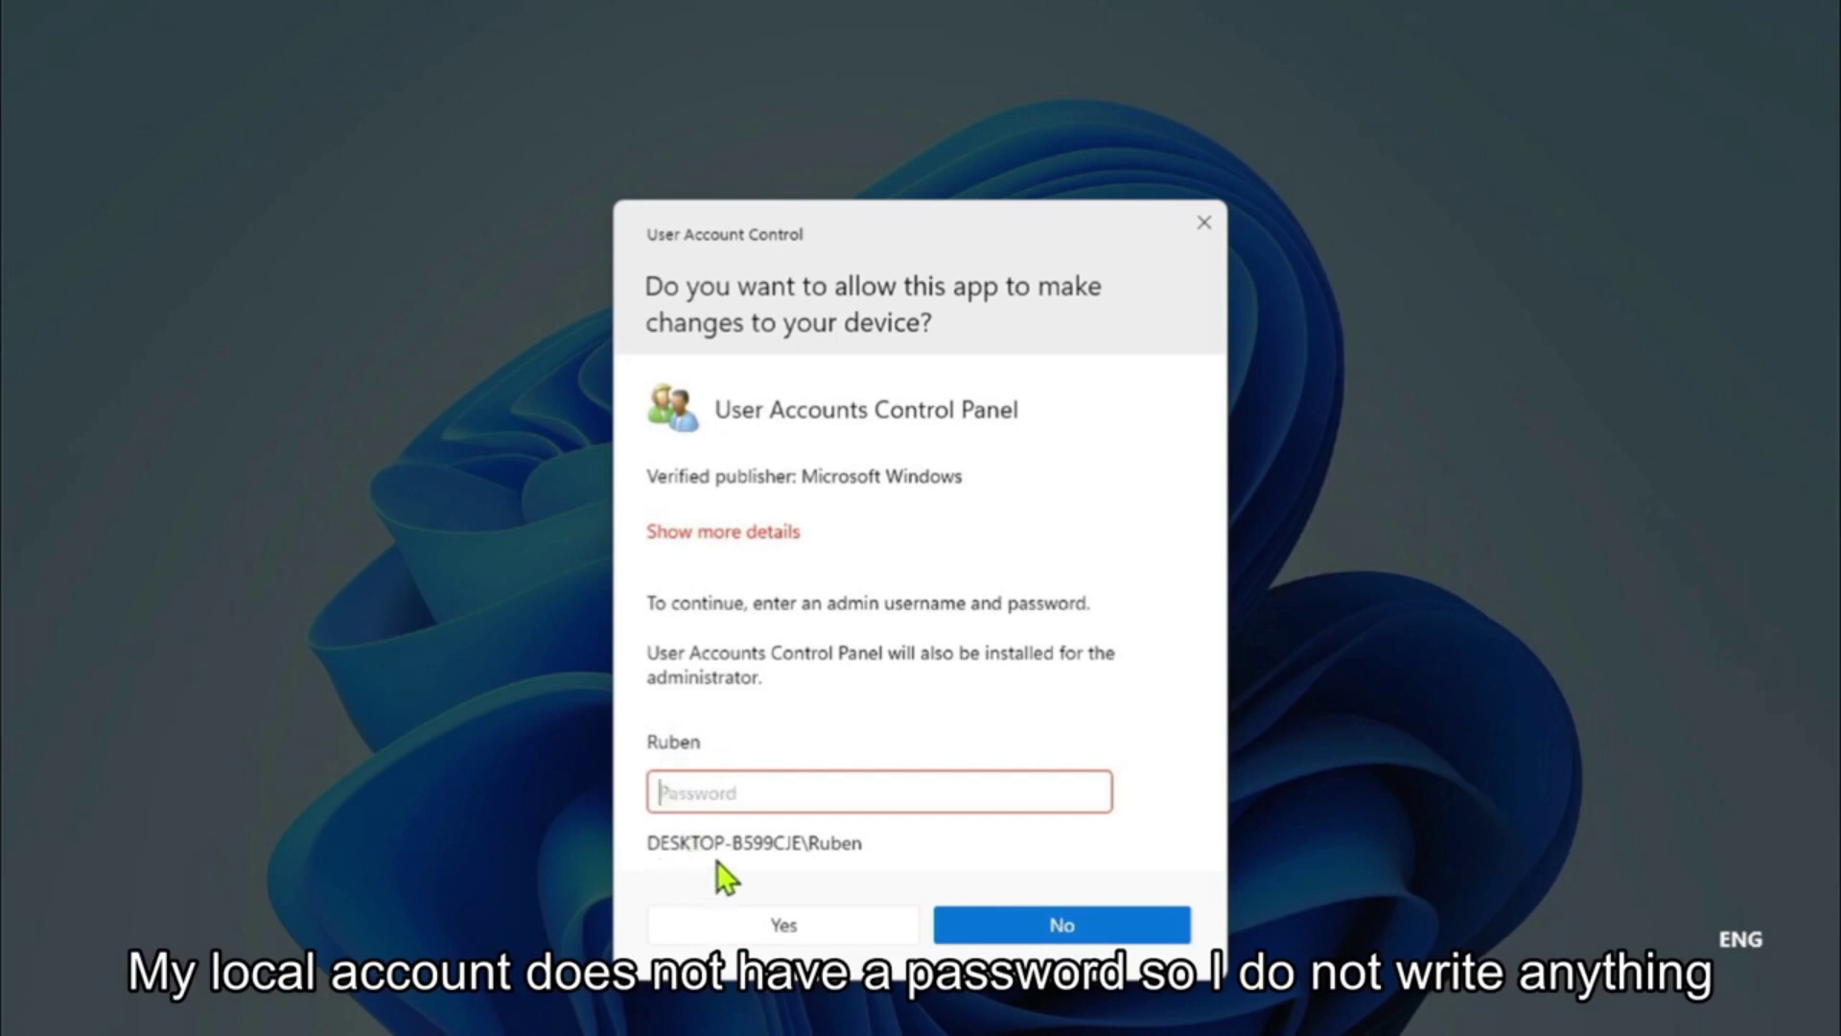
click(786, 930)
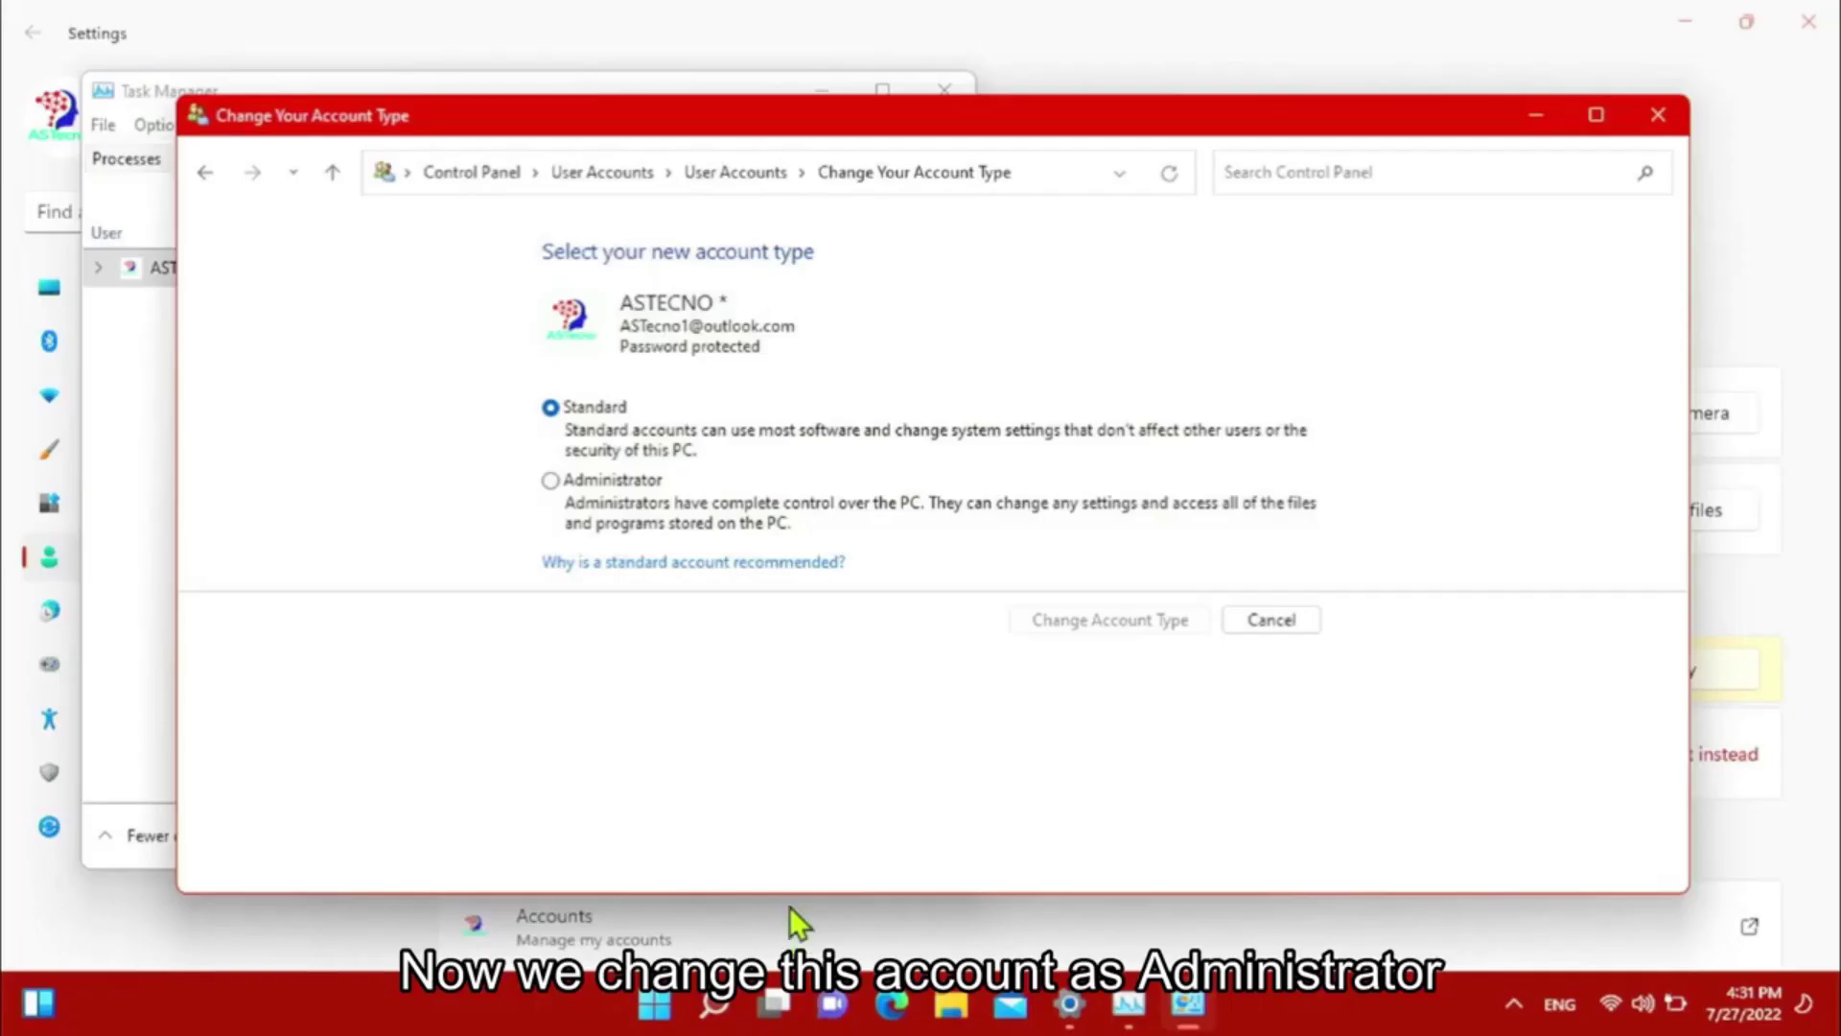
- Change the Microsoft account's type to Administrator, then close the User Accounts window
click(550, 482)
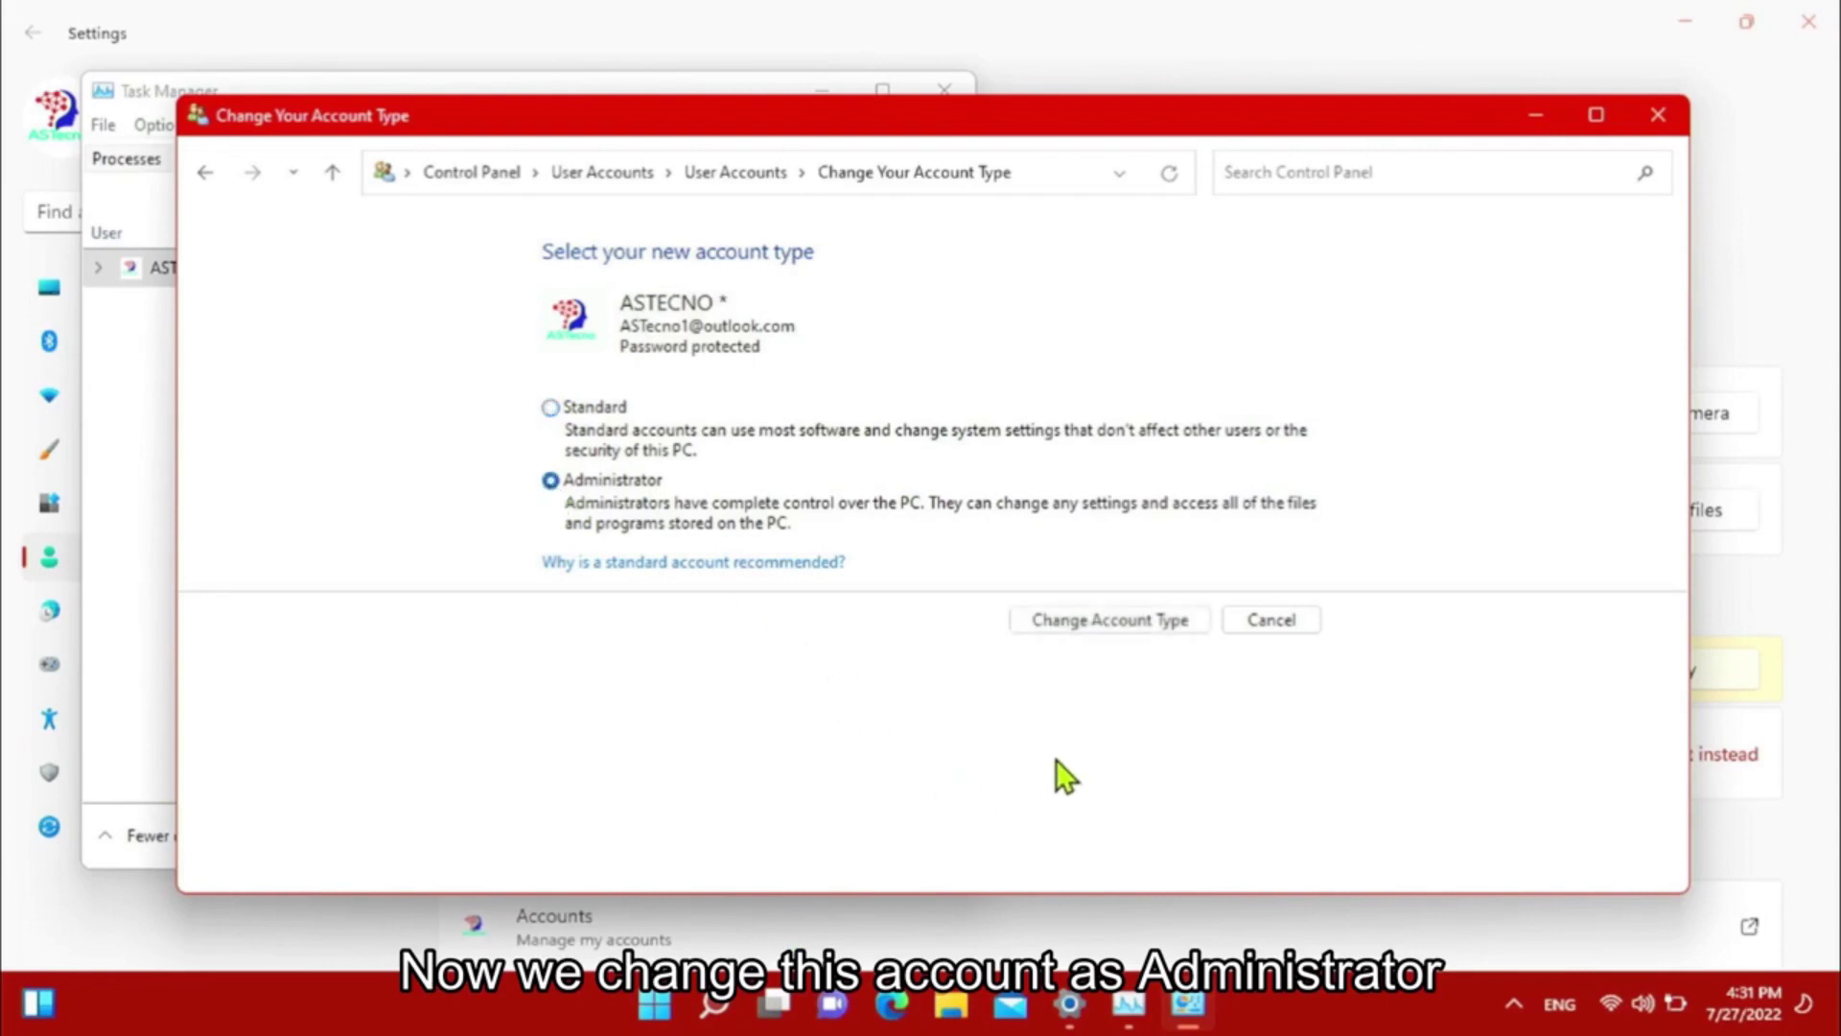
click(1092, 619)
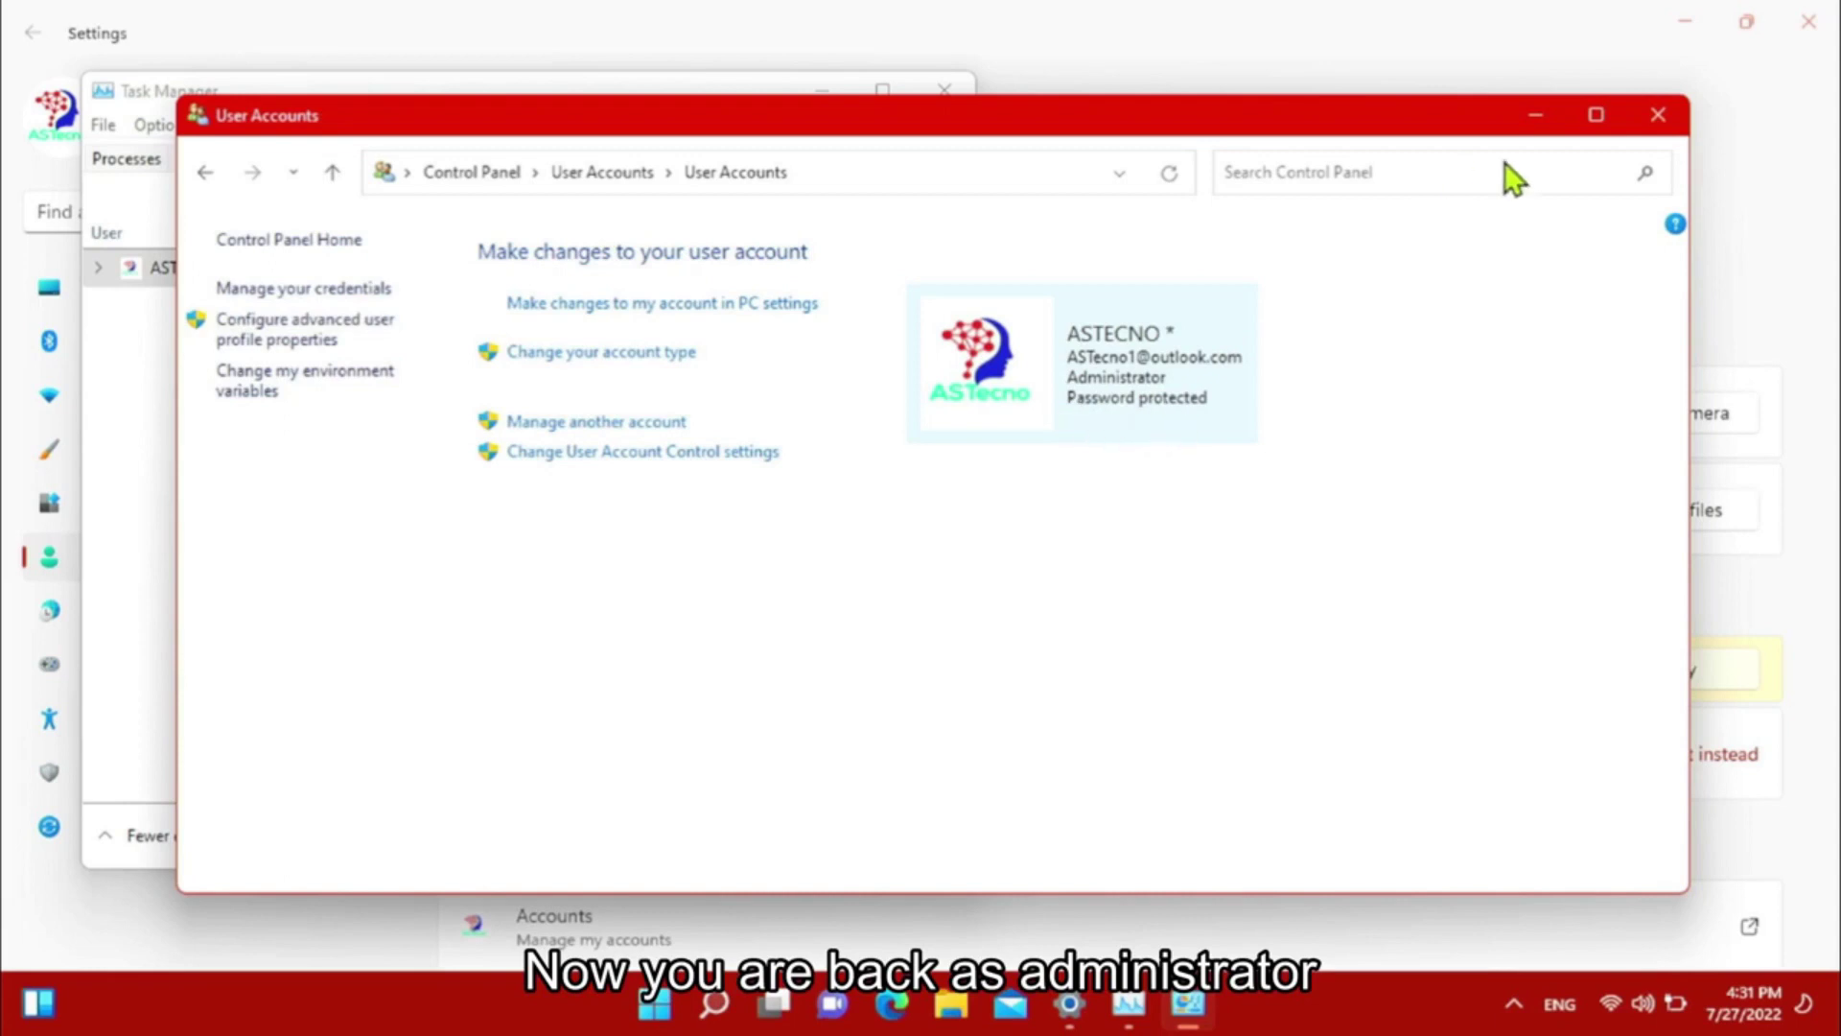
click(1657, 116)
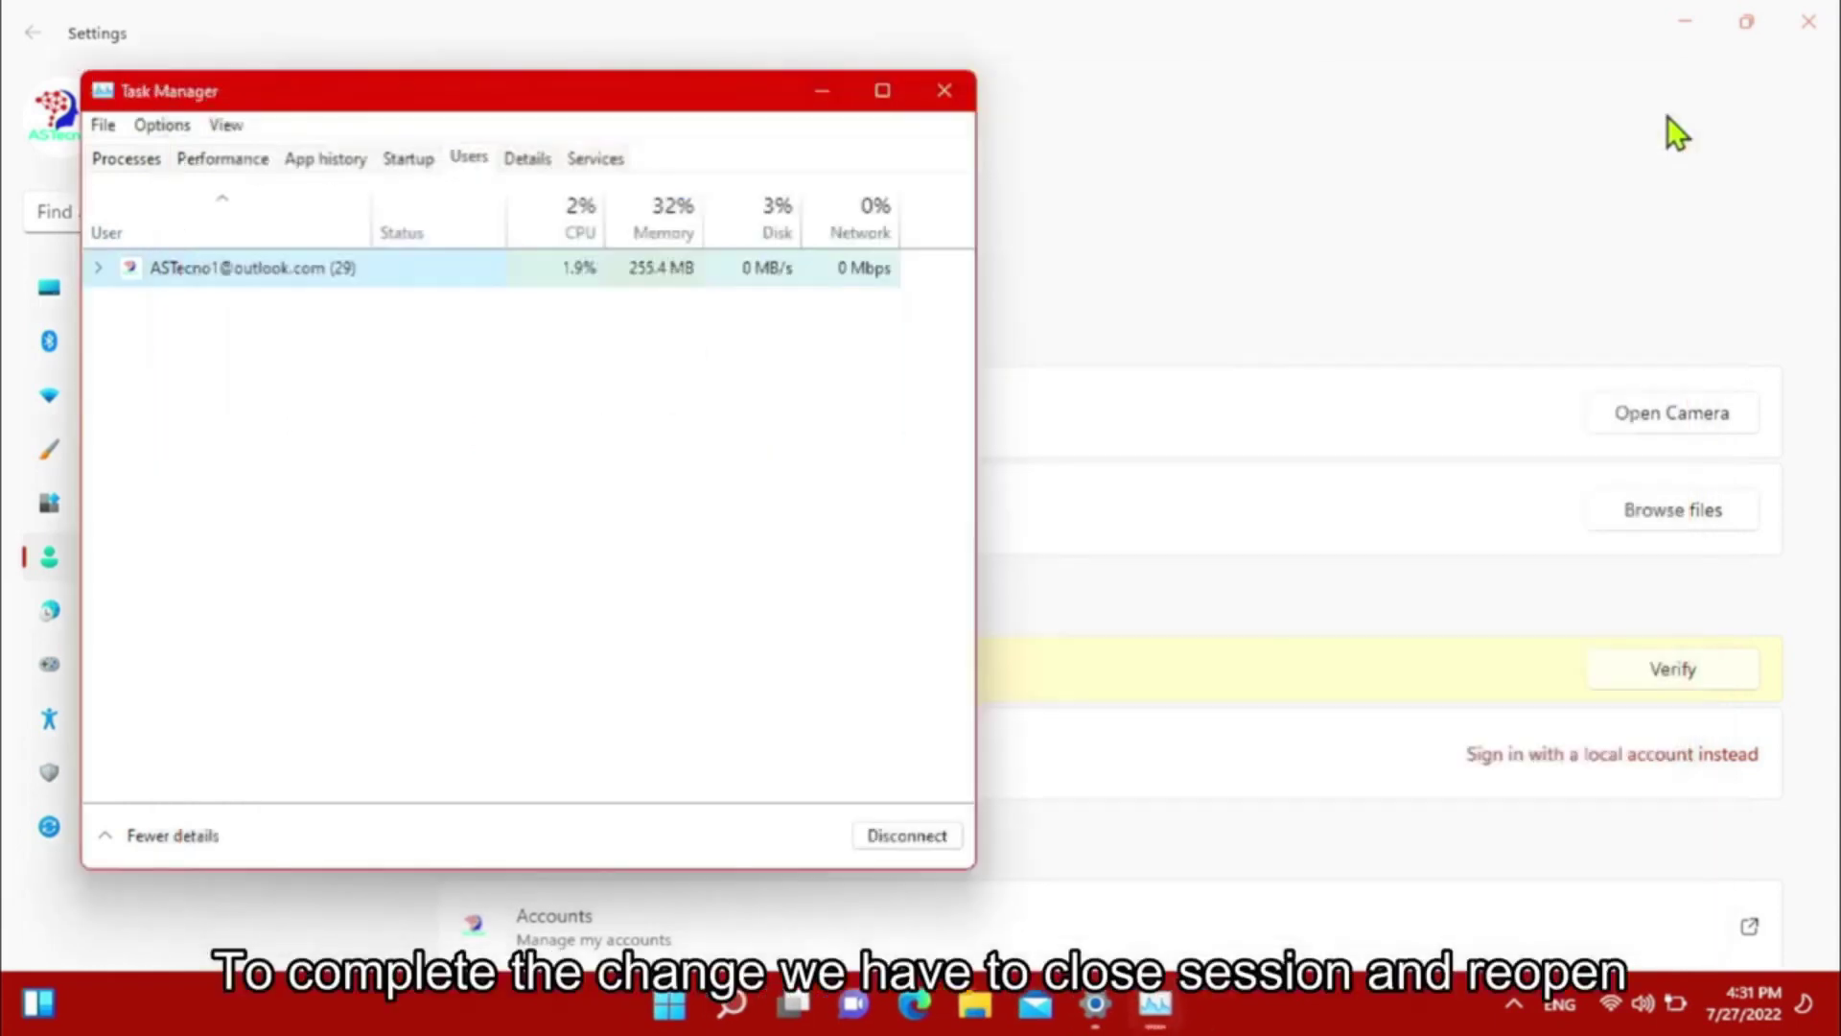
- Close Task Manager, sign out of the Microsoft account, and sign back in
click(946, 93)
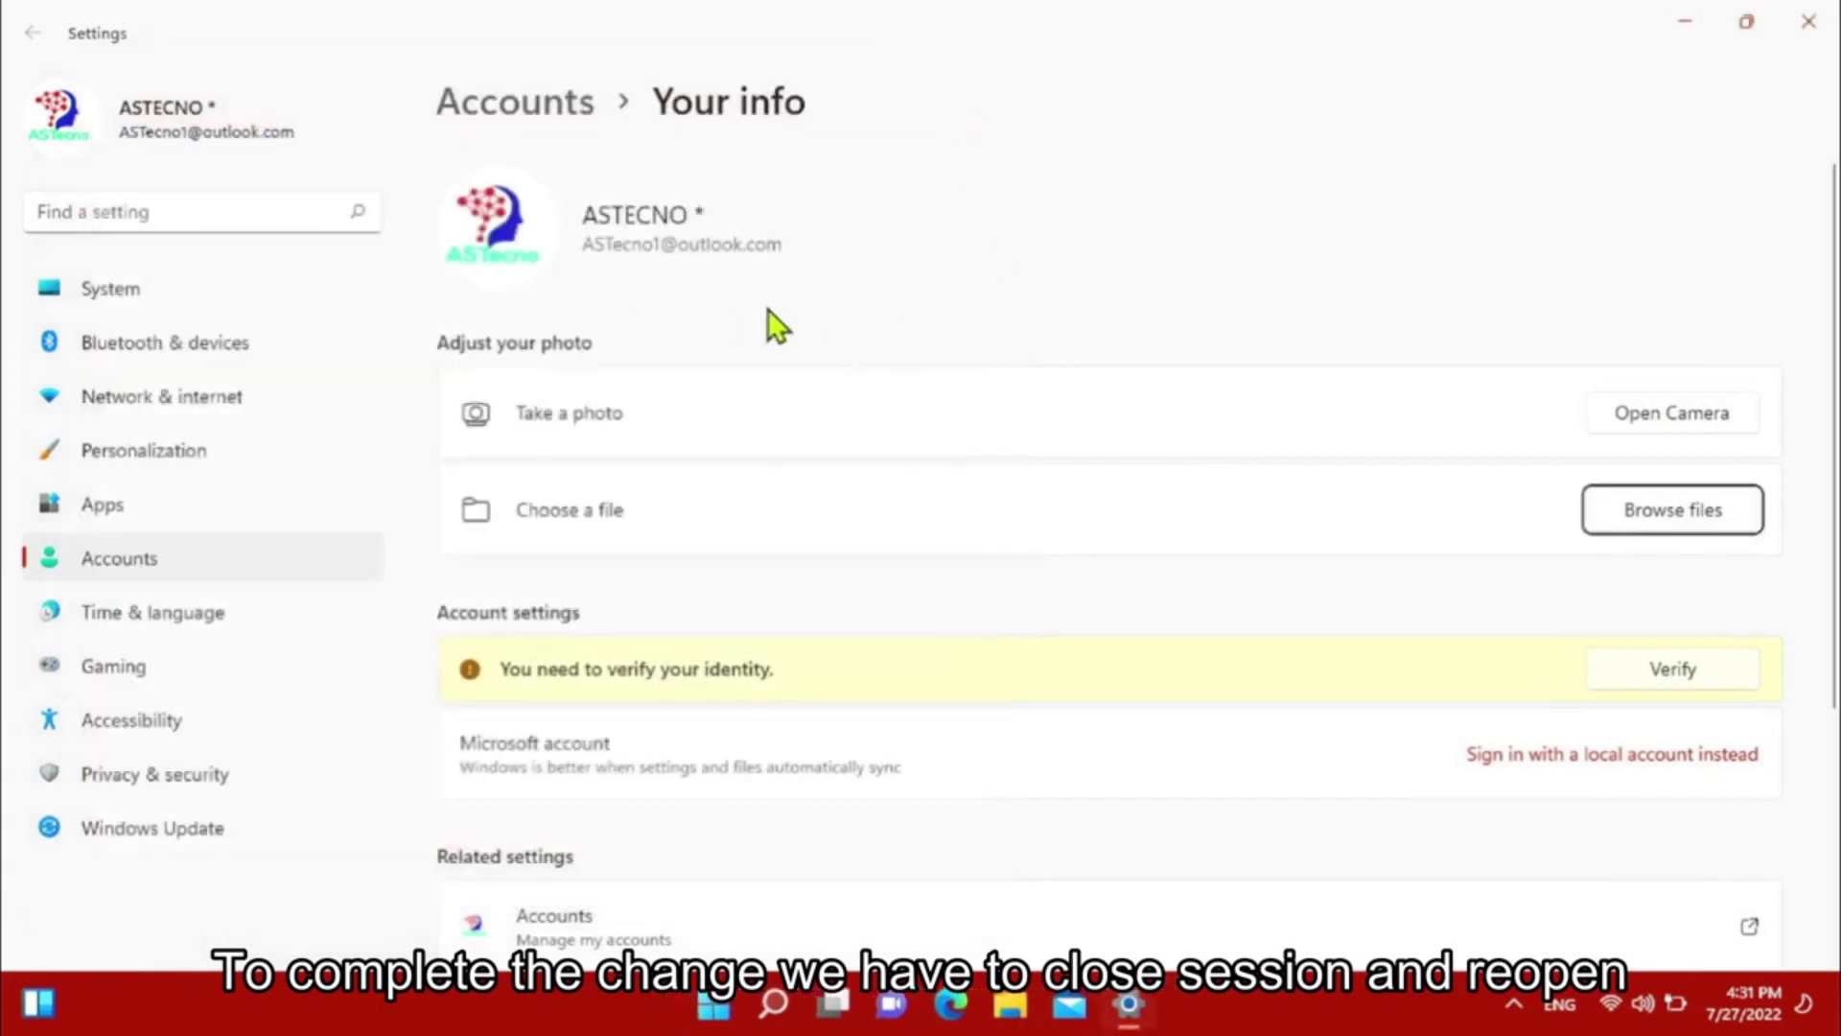
click(713, 1003)
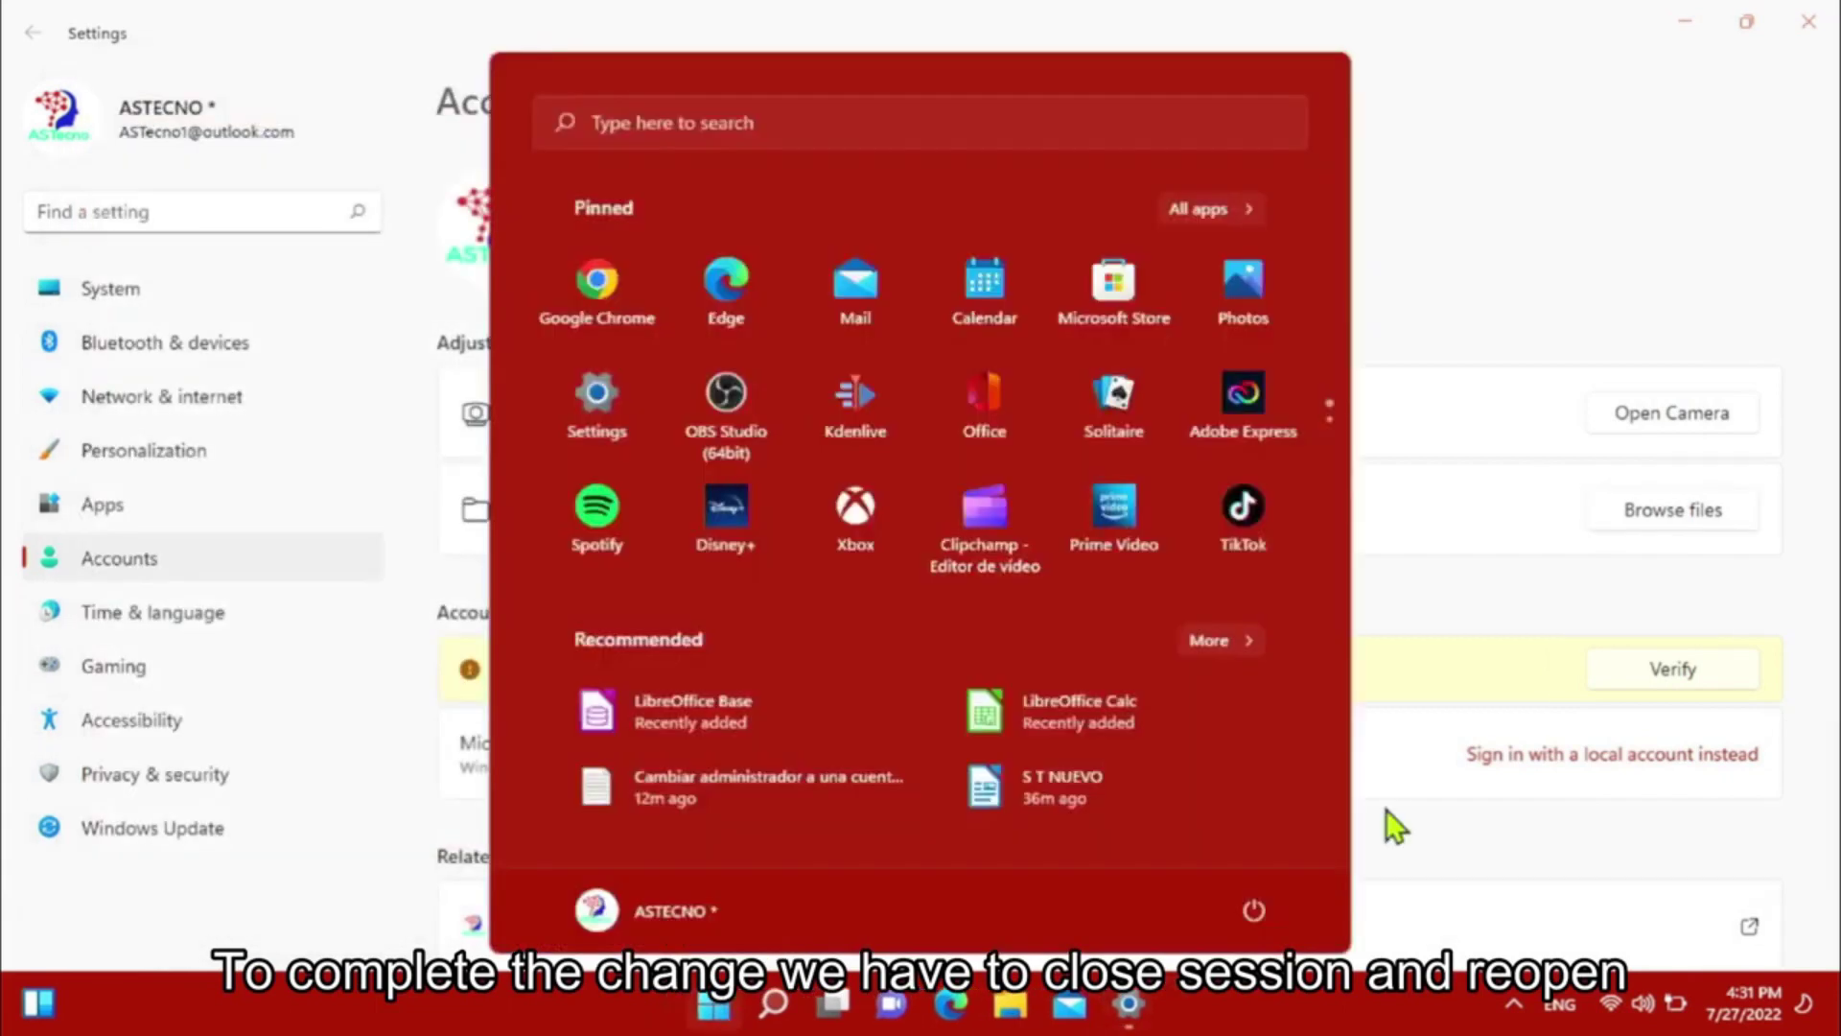
click(664, 910)
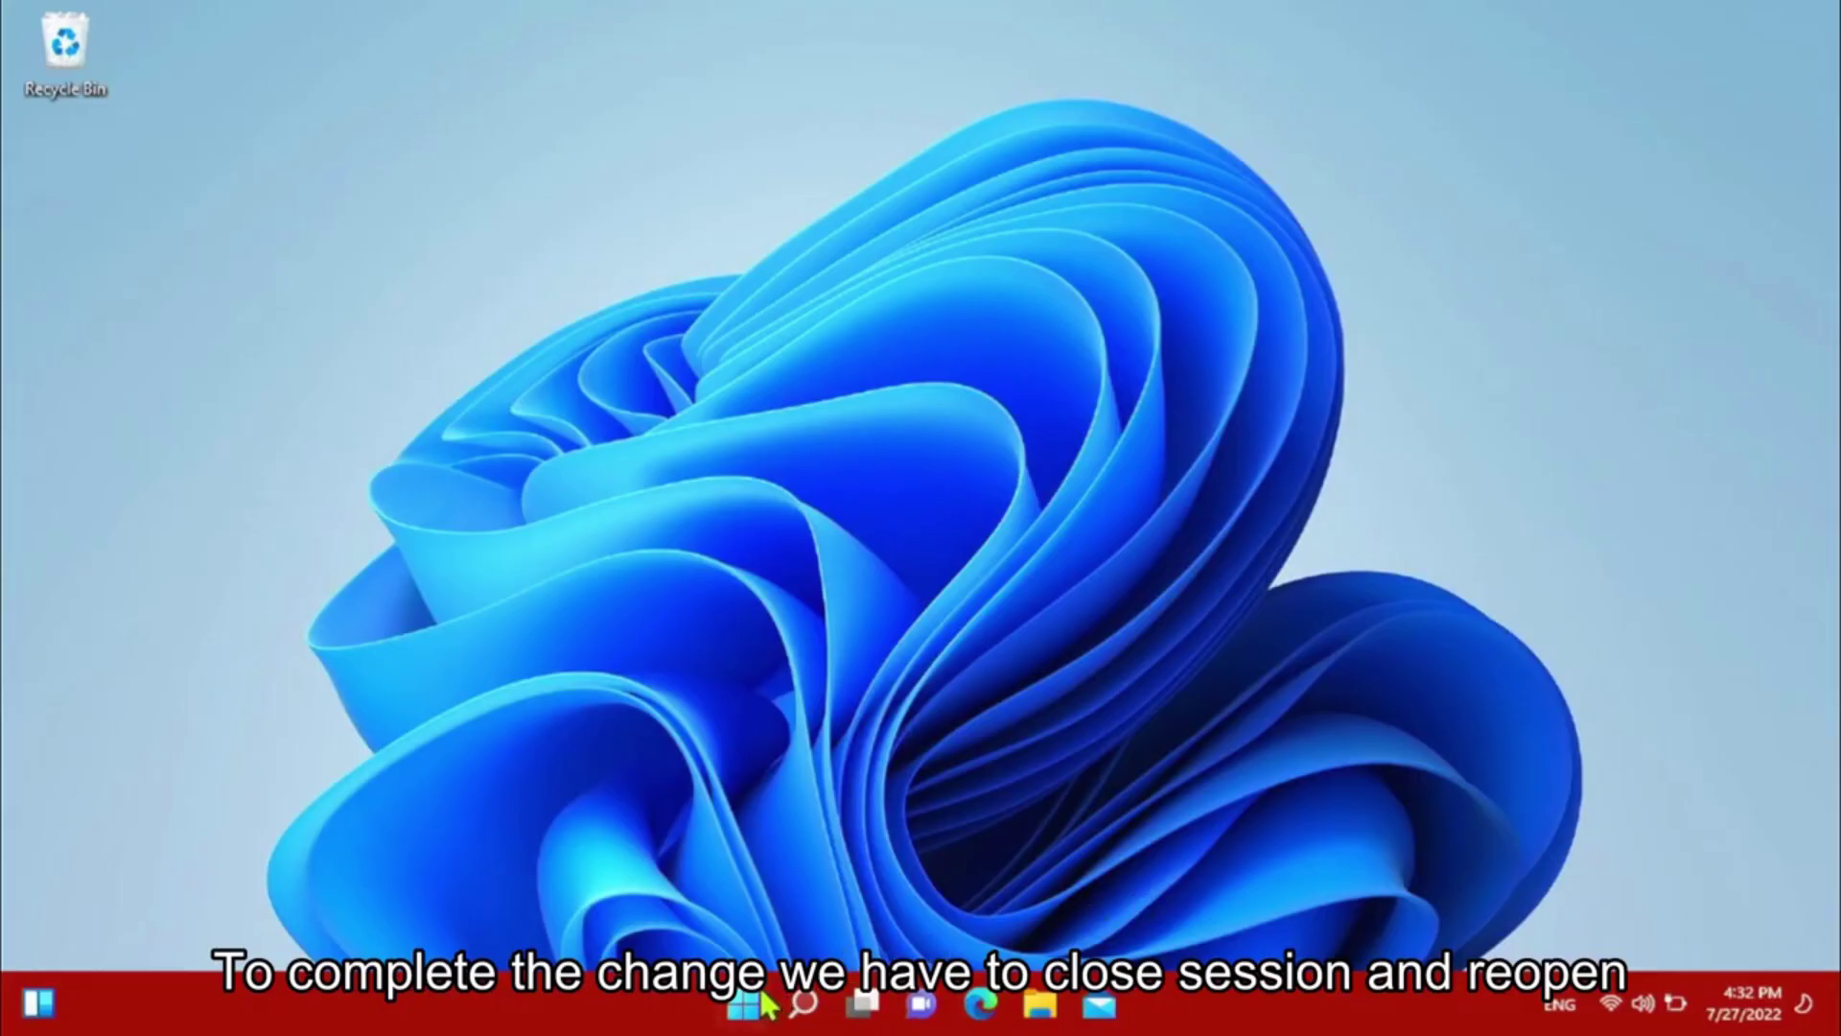
click(744, 1004)
- Check Accounts and Family & other users to confirm Ruben is Administrator, then close Settings
click(714, 902)
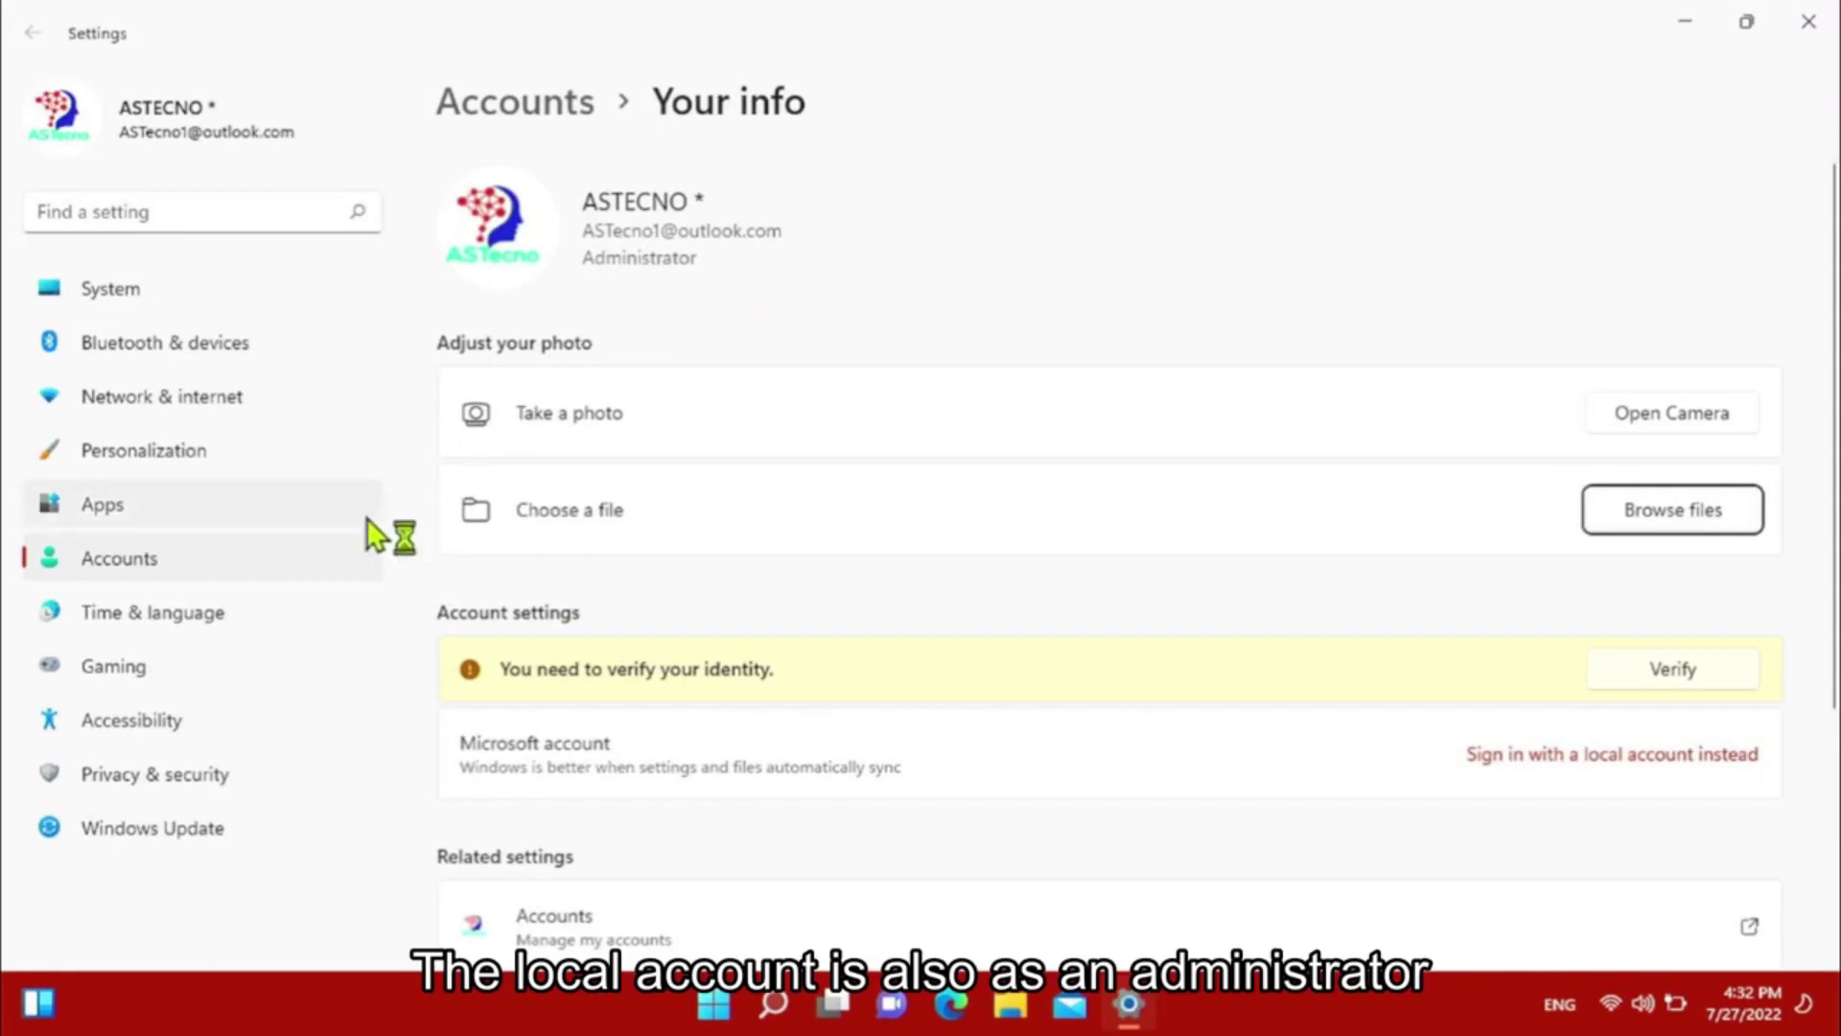
click(143, 556)
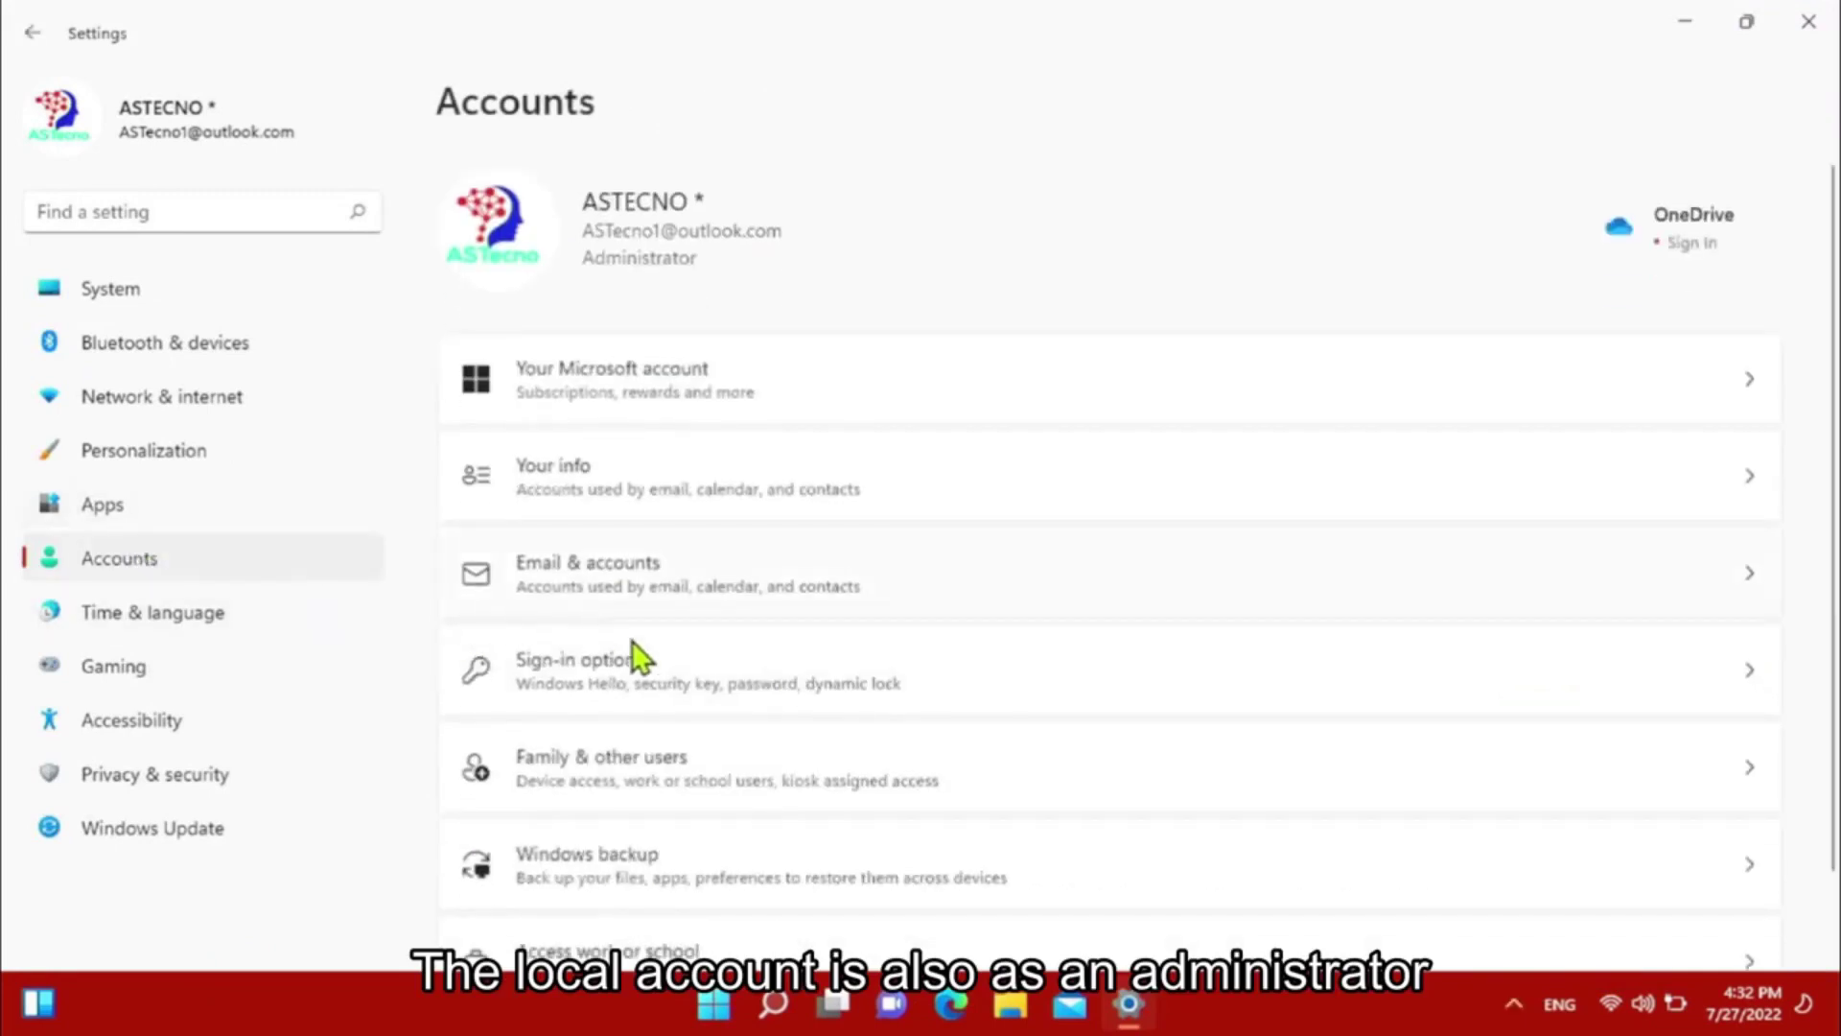
click(723, 774)
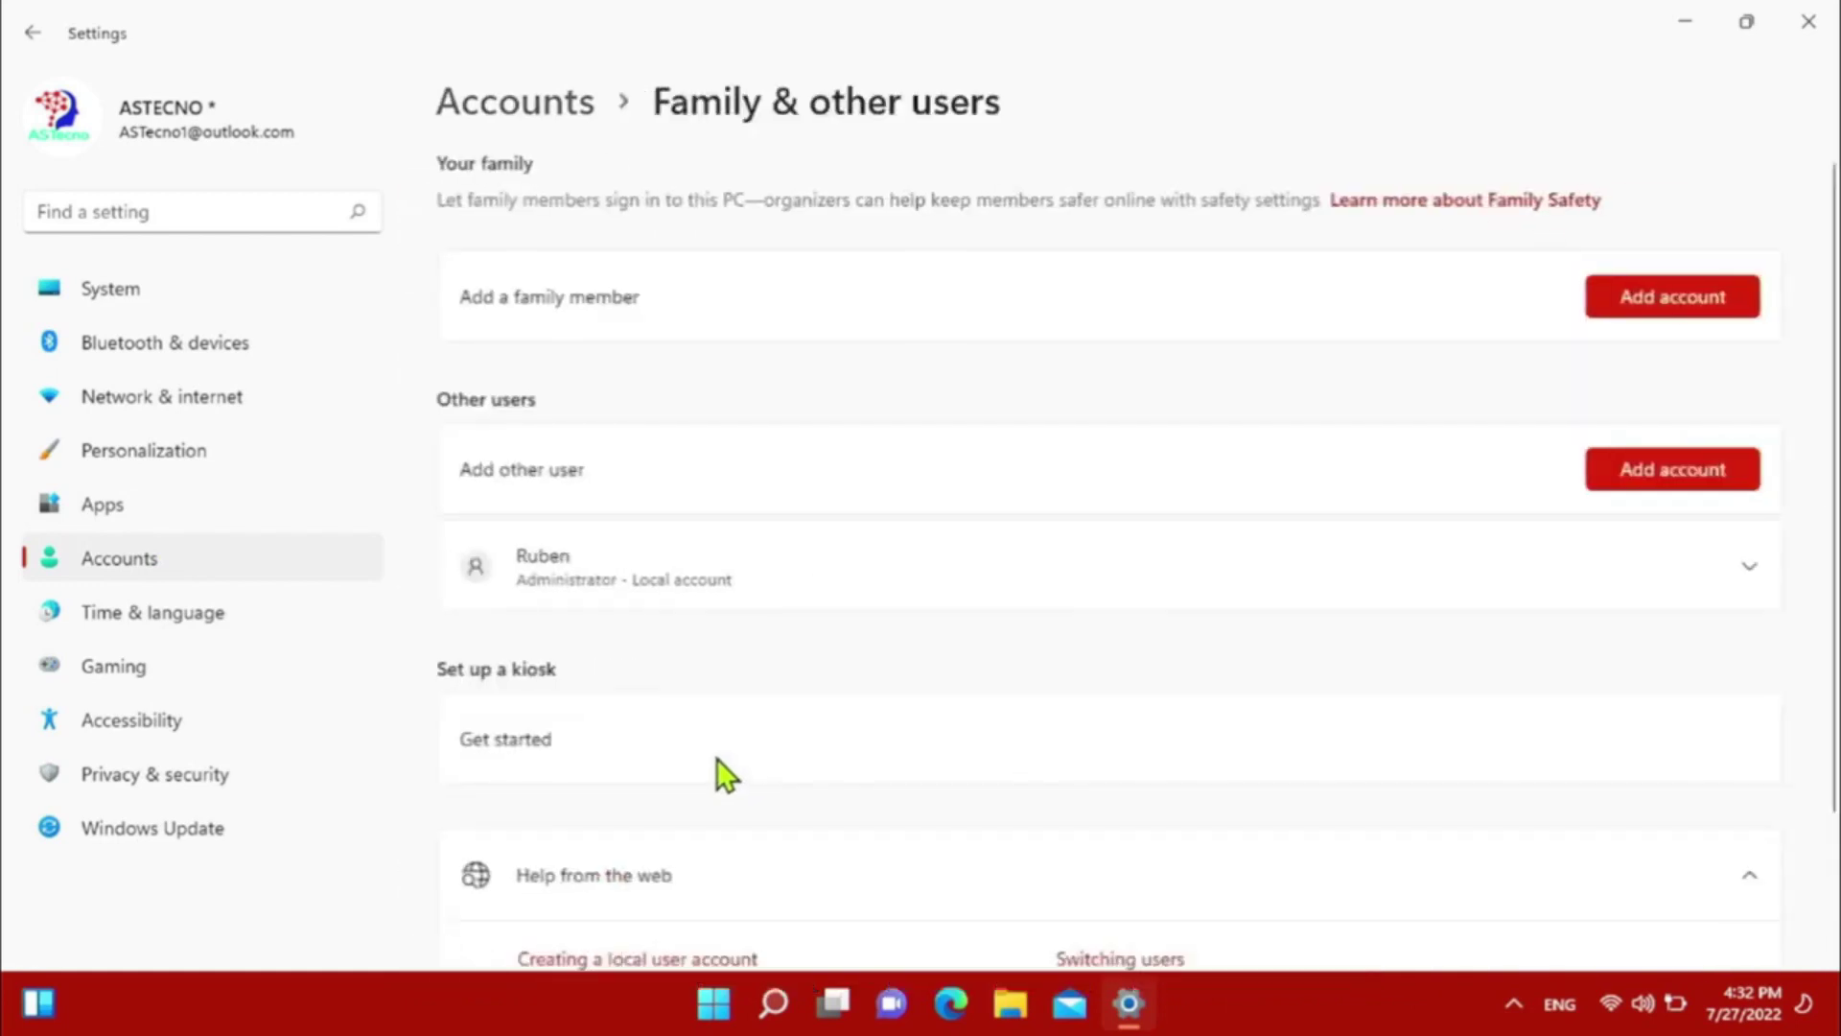
click(1807, 22)
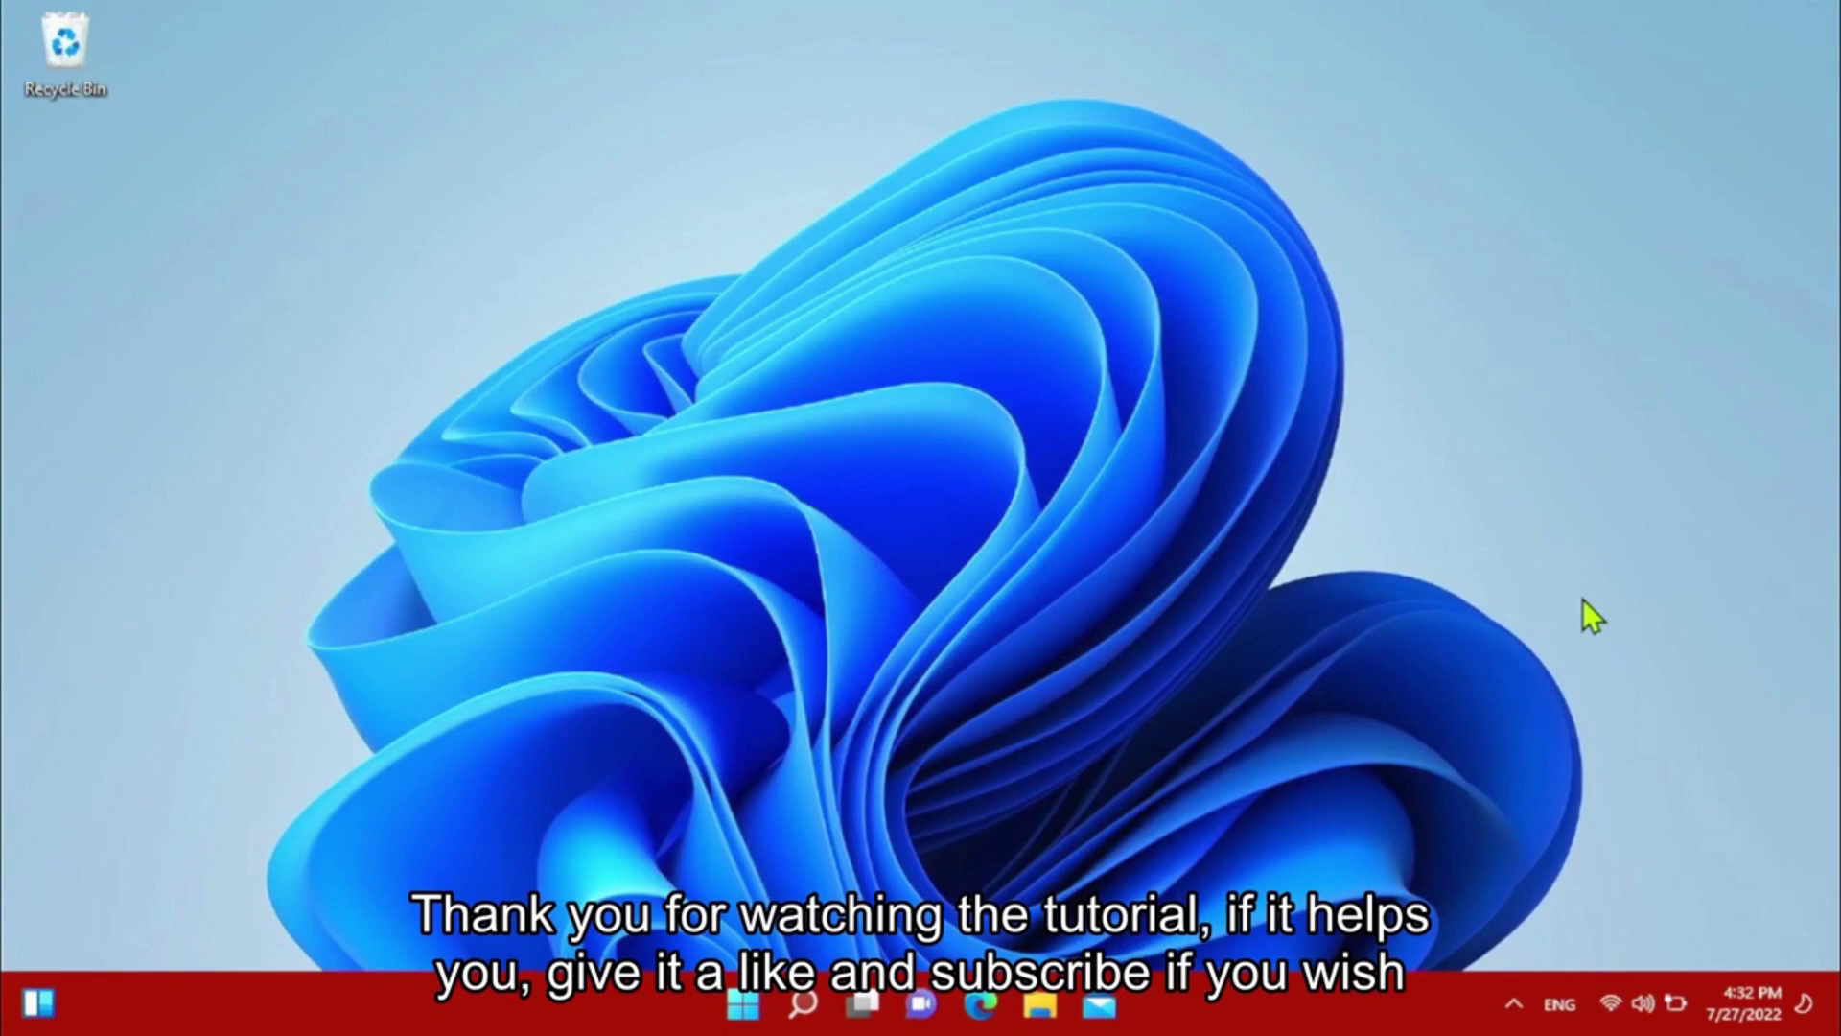